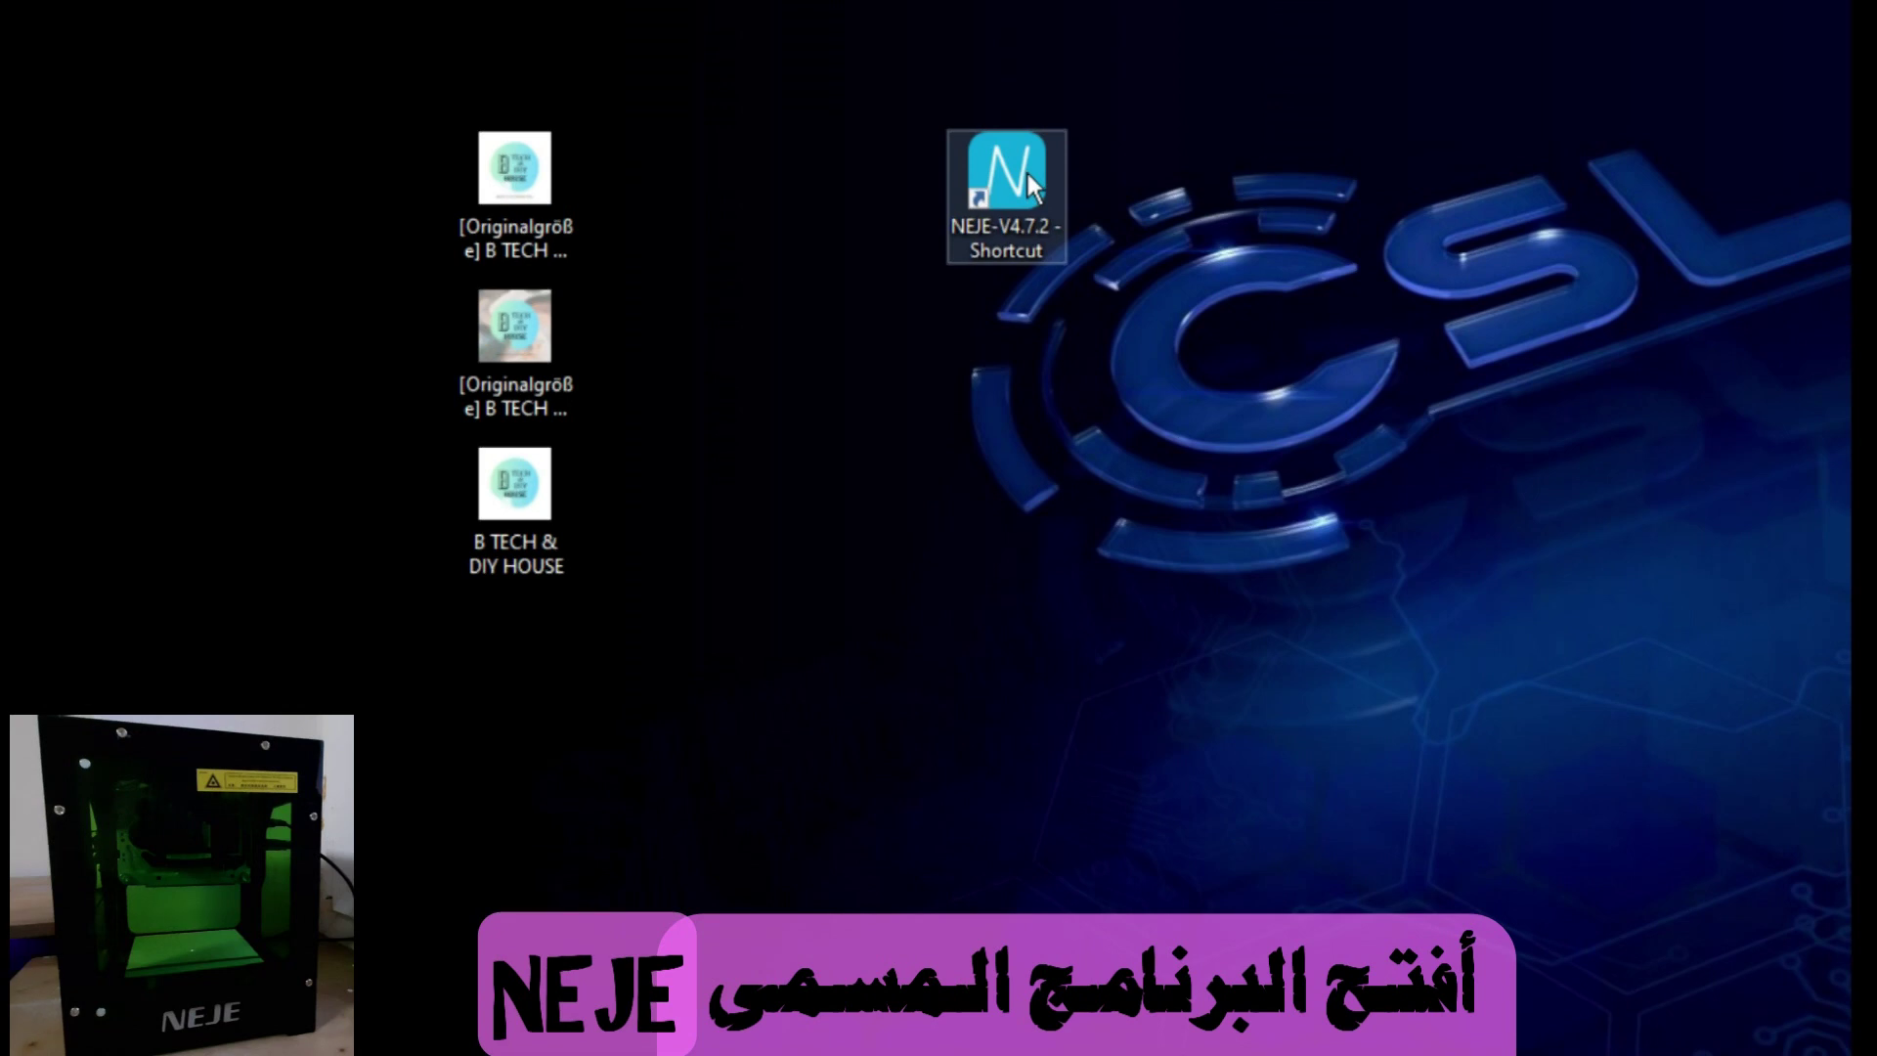
Launch NEJE-V4.7.2 from its desktop shortcut to reach the Control page
{"action": "double_click", "coordinate": [1029, 173]}
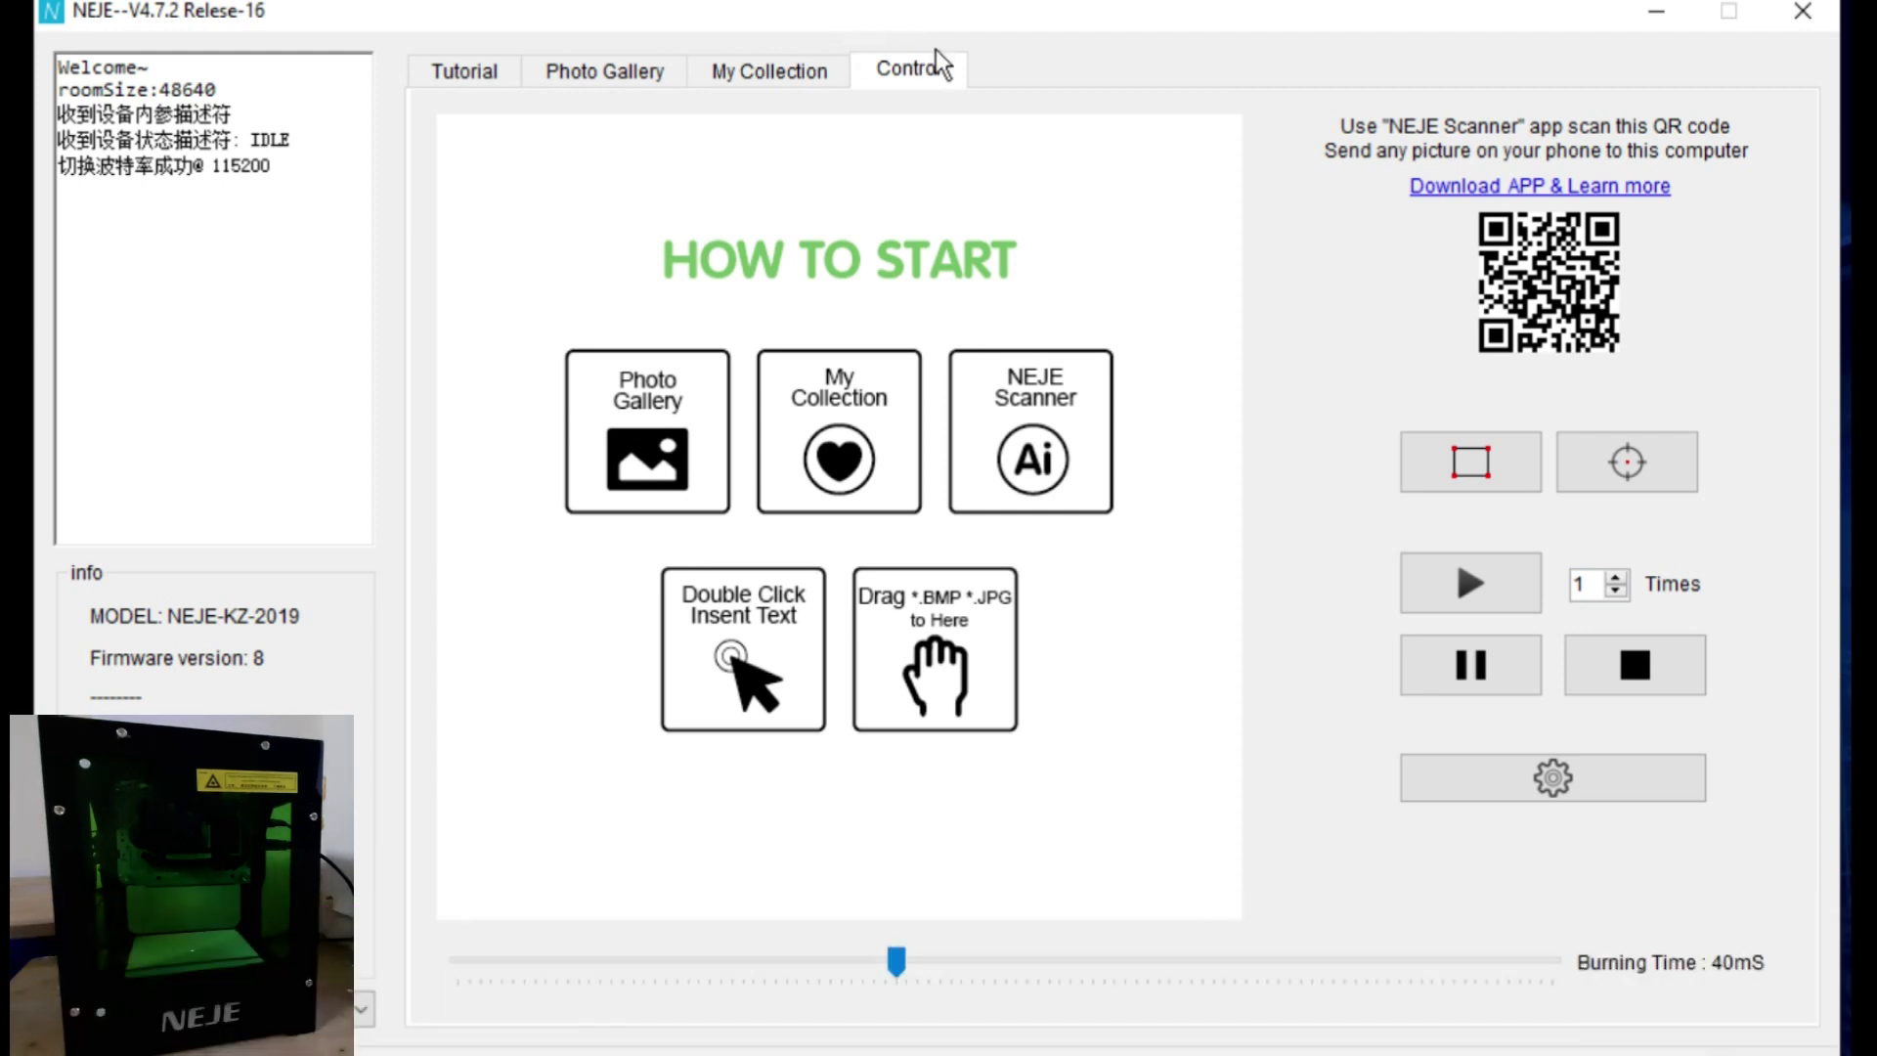
{"action": "left_click", "coordinate": [770, 74]}
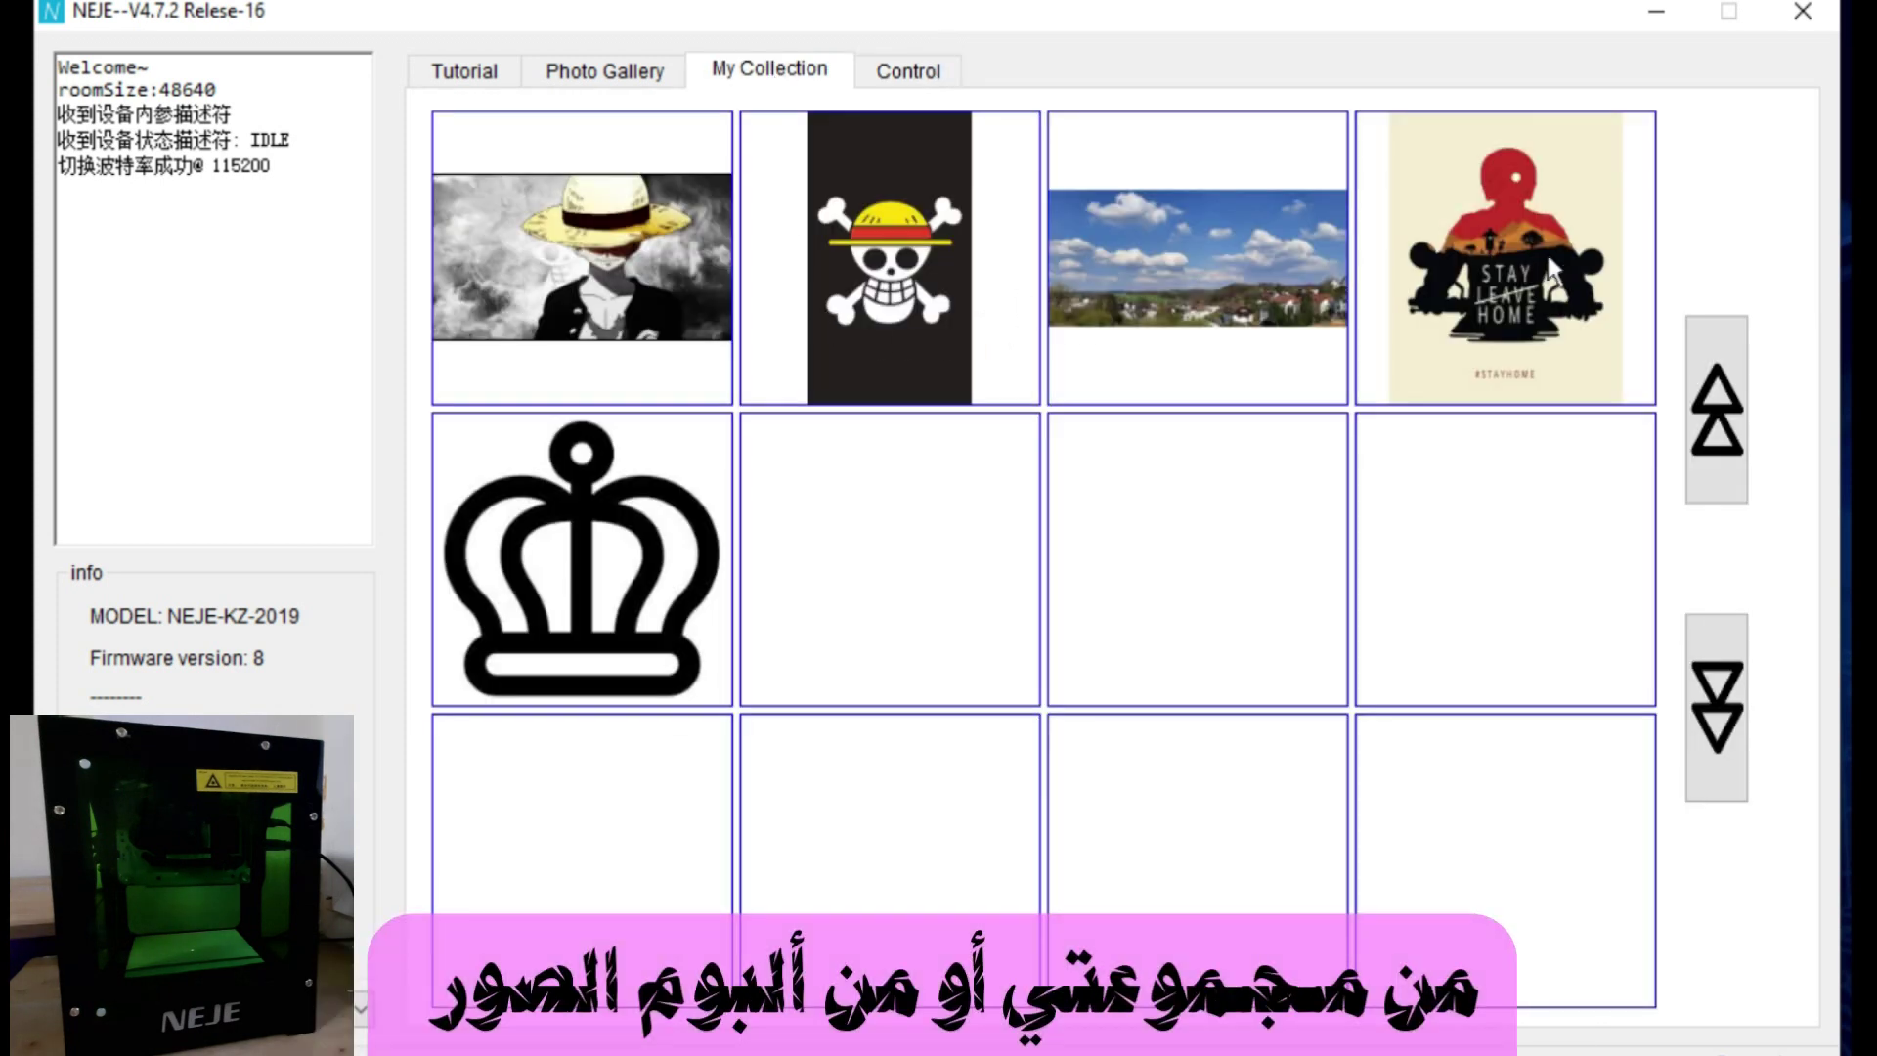
{"action": "left_click", "coordinate": [630, 79]}
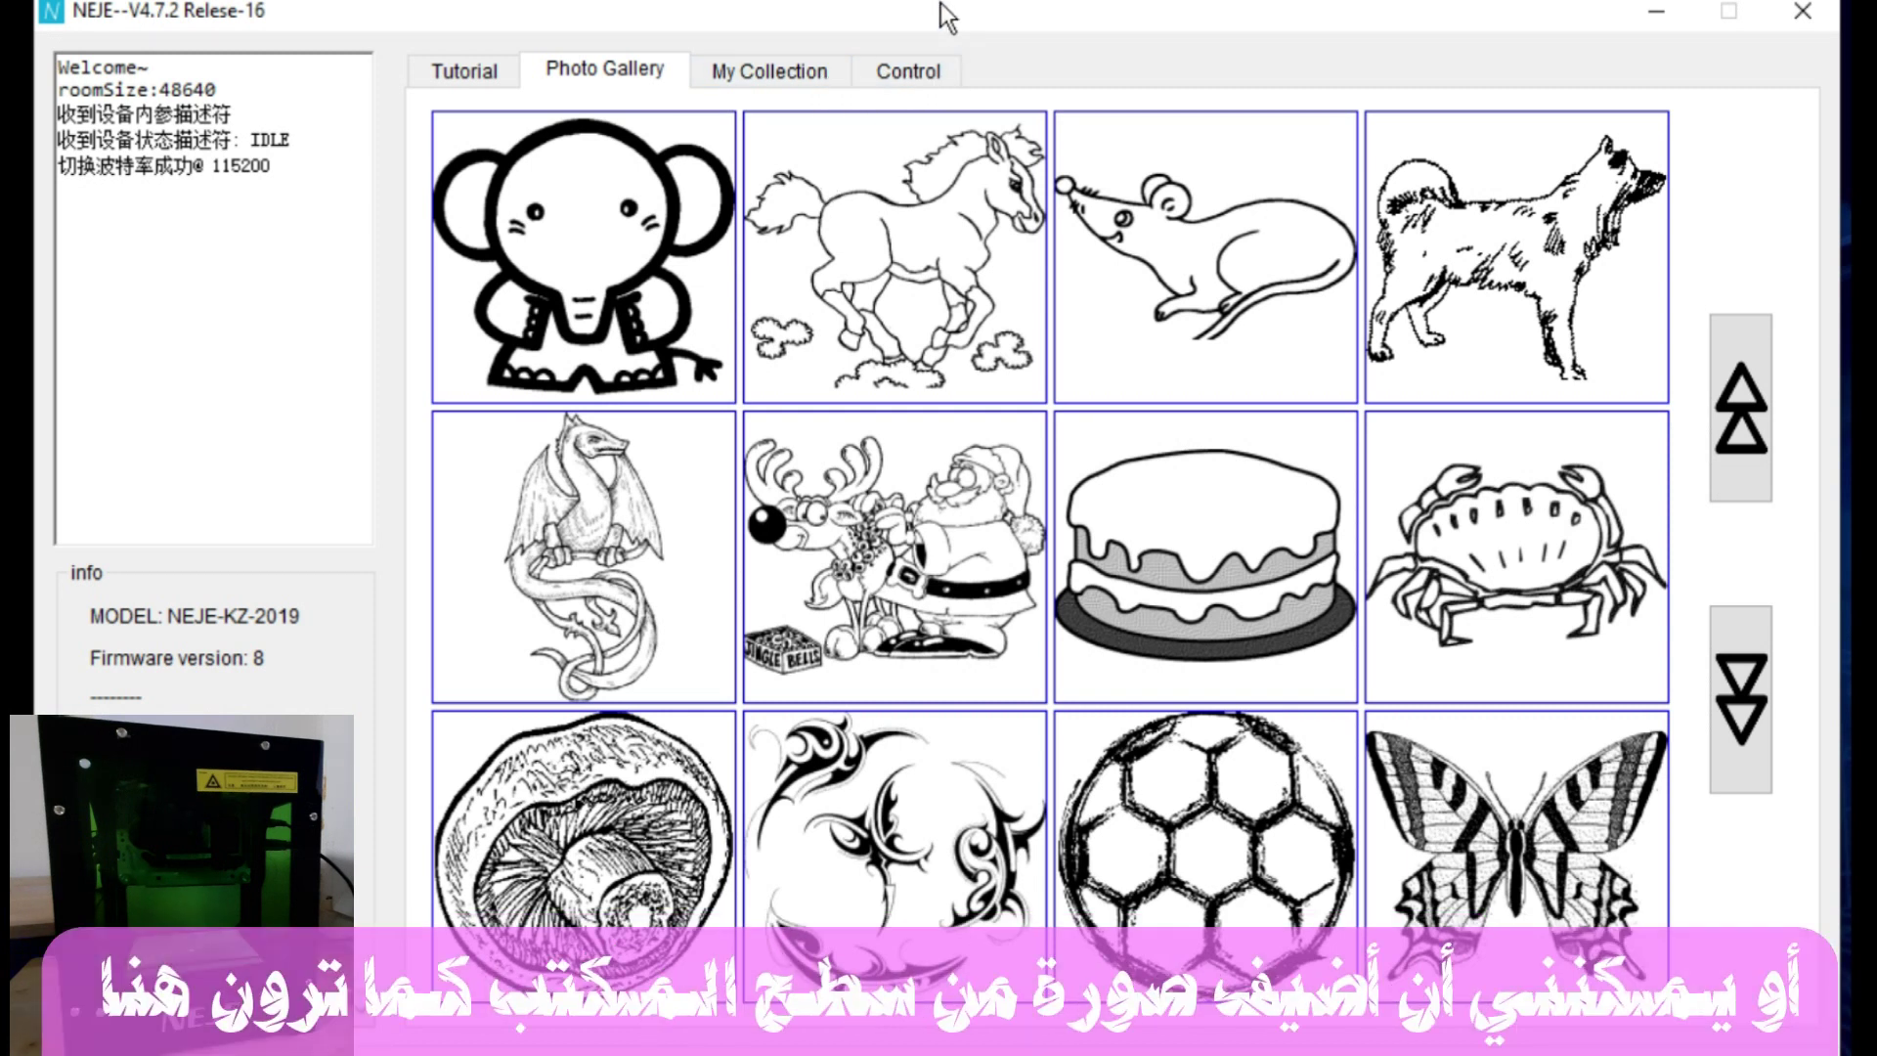
{"action": "left_click", "coordinate": [908, 75]}
{"action": "left_click_drag", "start_coordinate": [896, 10], "coordinate": [1483, 68]}
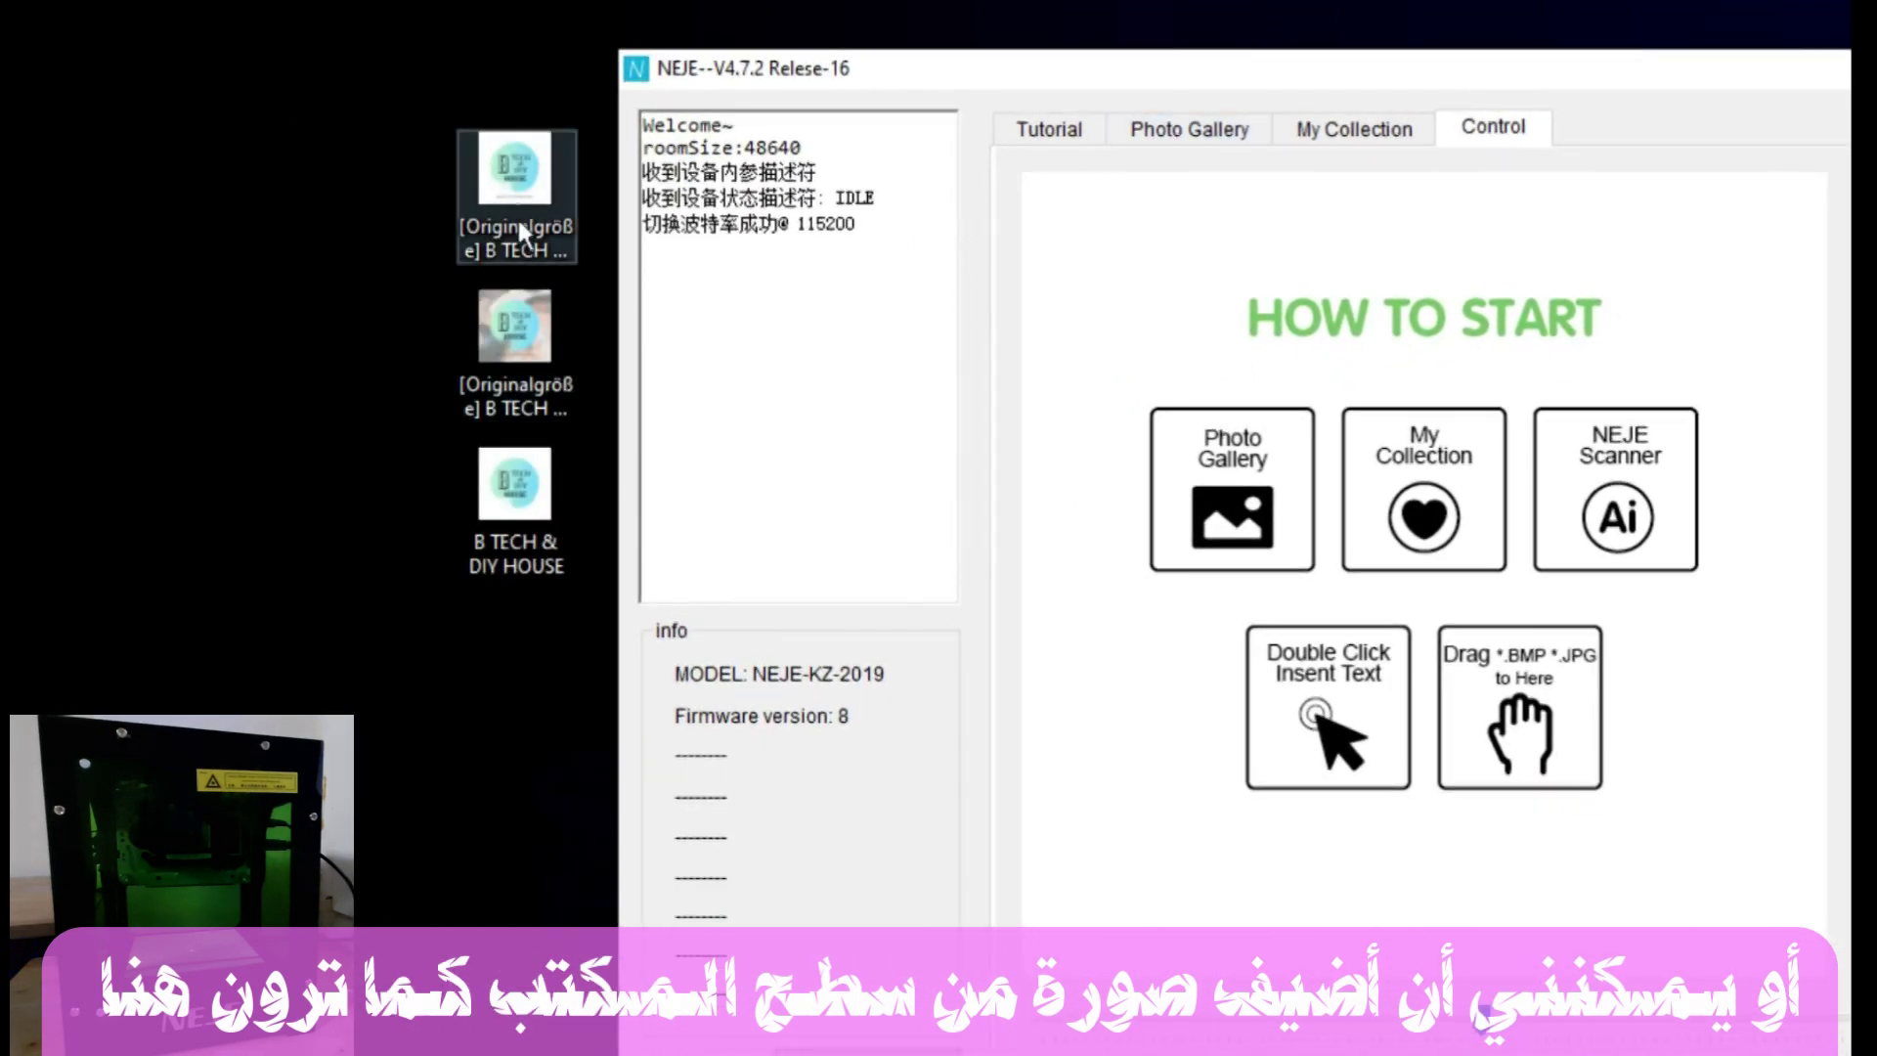
{"action": "left_click_drag", "start_coordinate": [518, 191], "coordinate": [1378, 598]}
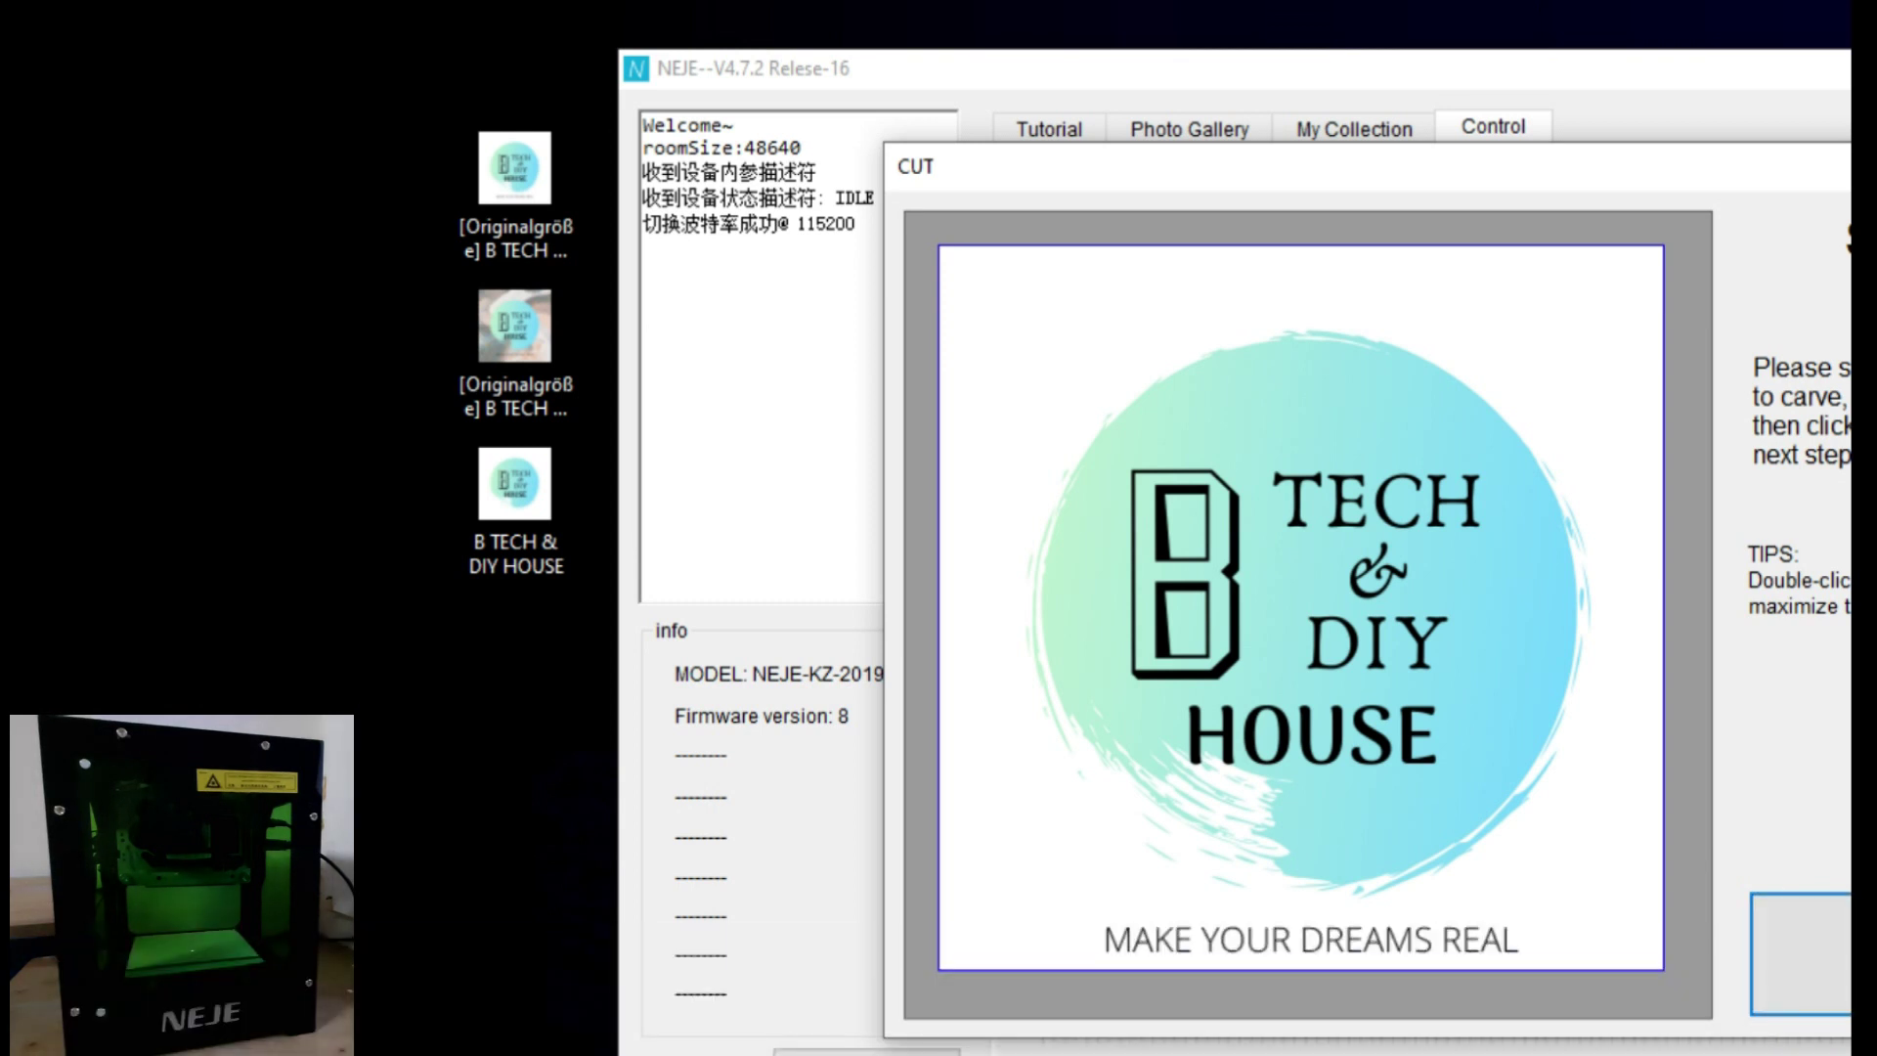
{"action": "key", "text": "Escape"}
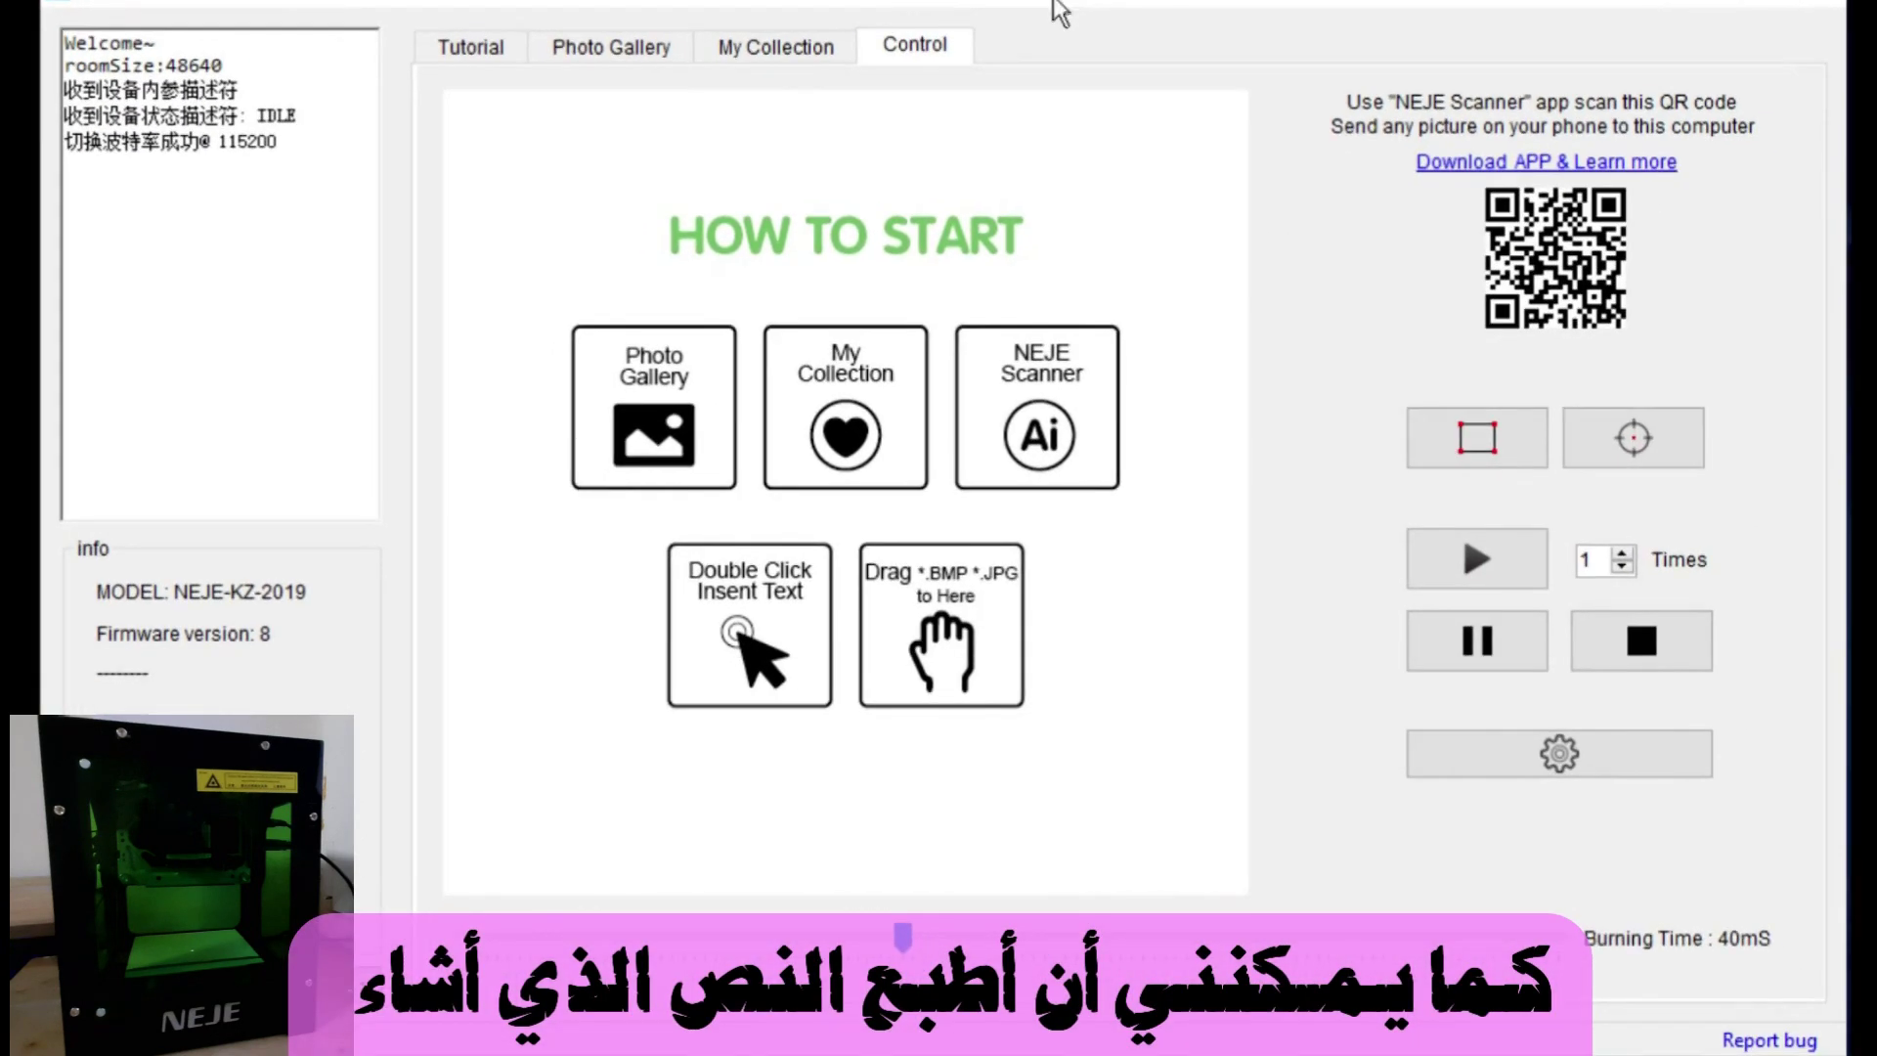
Insert the four-line text 'B TECH & DIY HOUSE' onto the canvas, moved toward the centre
{"action": "double_click", "coordinate": [924, 570]}
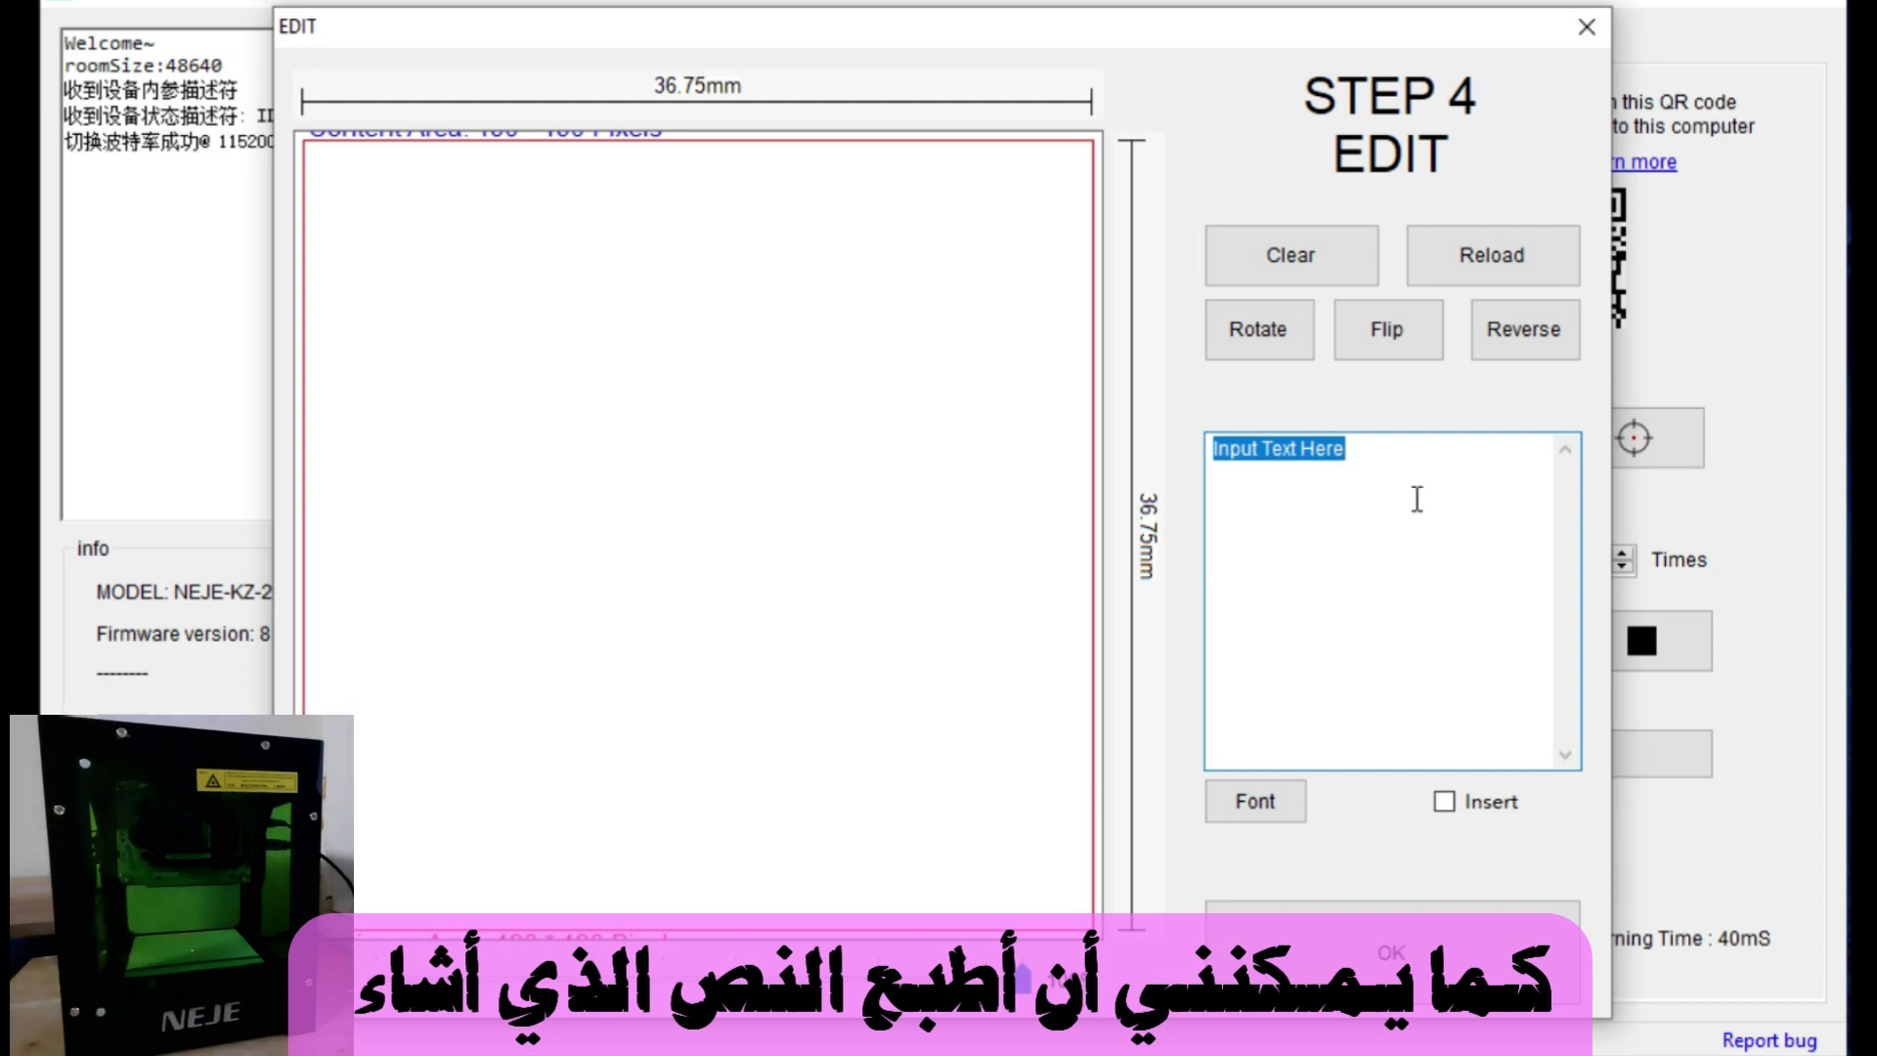
{"action": "type", "text": "B TECH      &    DIY HOUSE"}
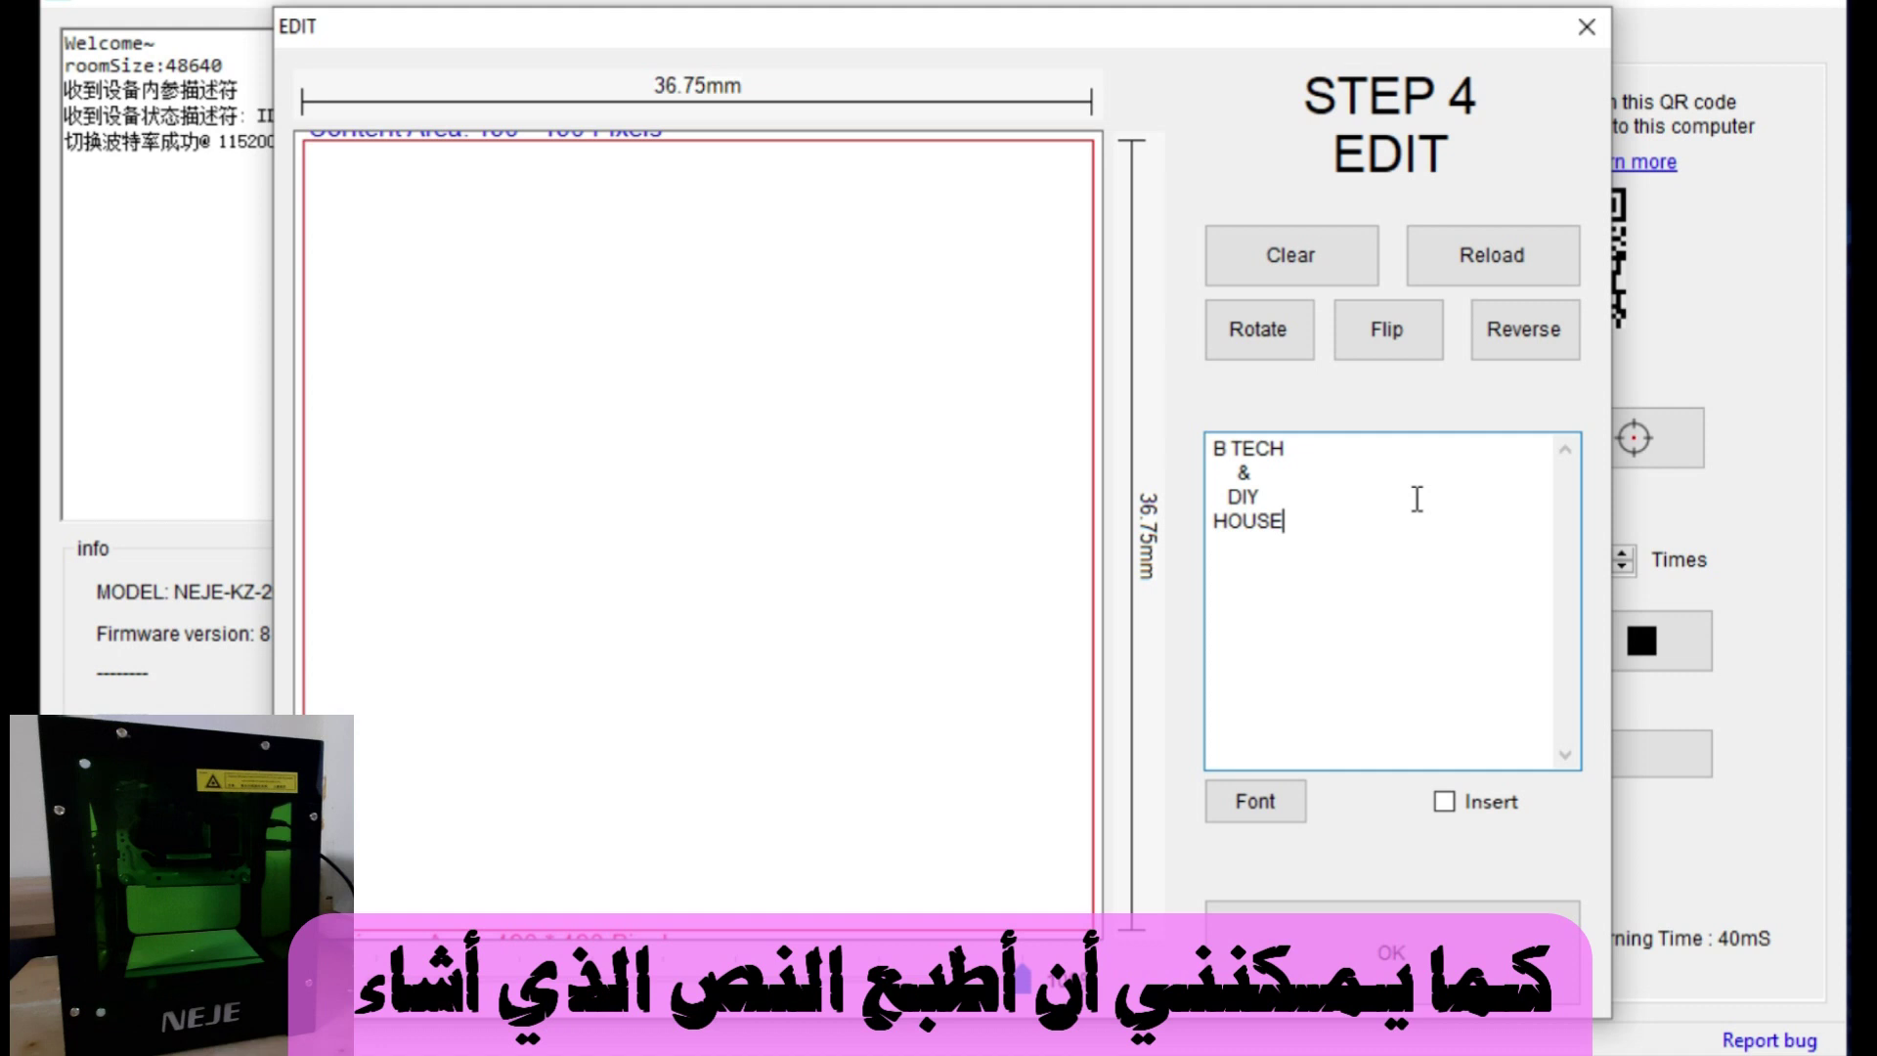
{"action": "left_click", "coordinate": [1445, 802]}
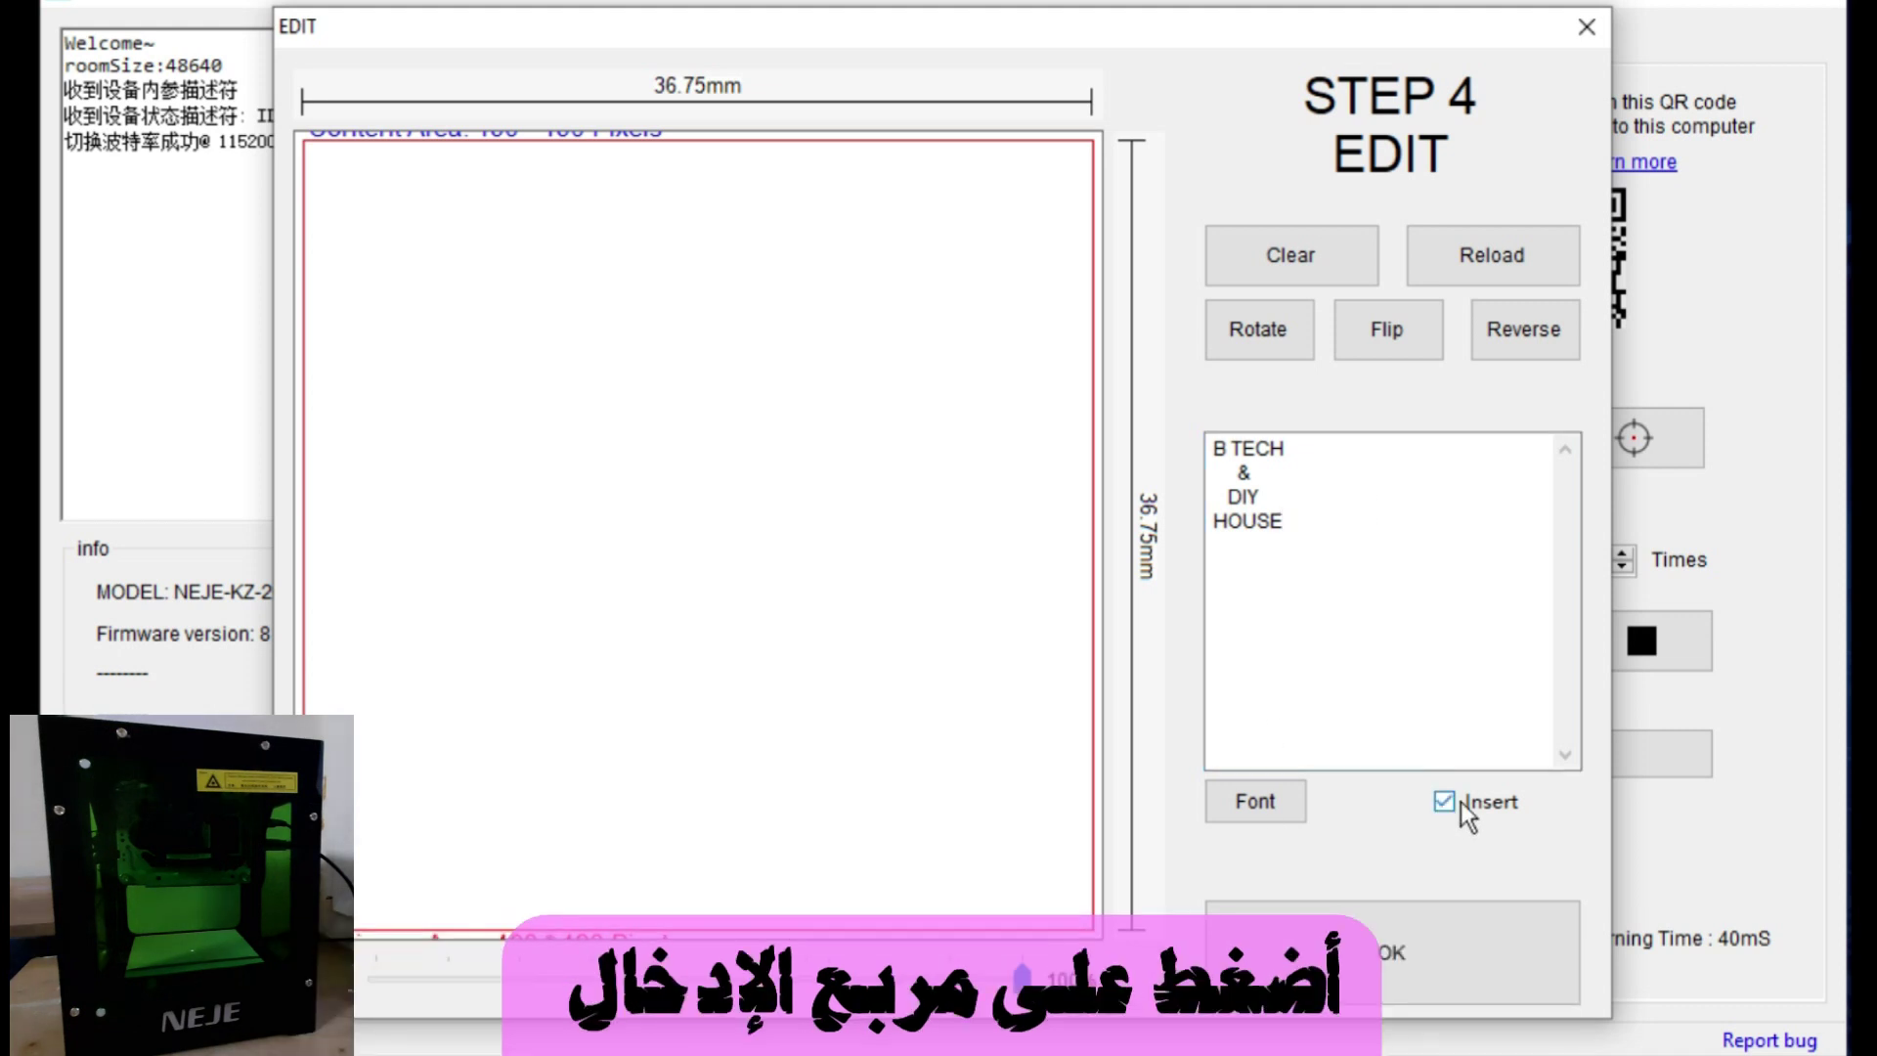
{"action": "left_click", "coordinate": [1418, 919]}
{"action": "left_click_drag", "start_coordinate": [910, 523], "coordinate": [721, 503]}
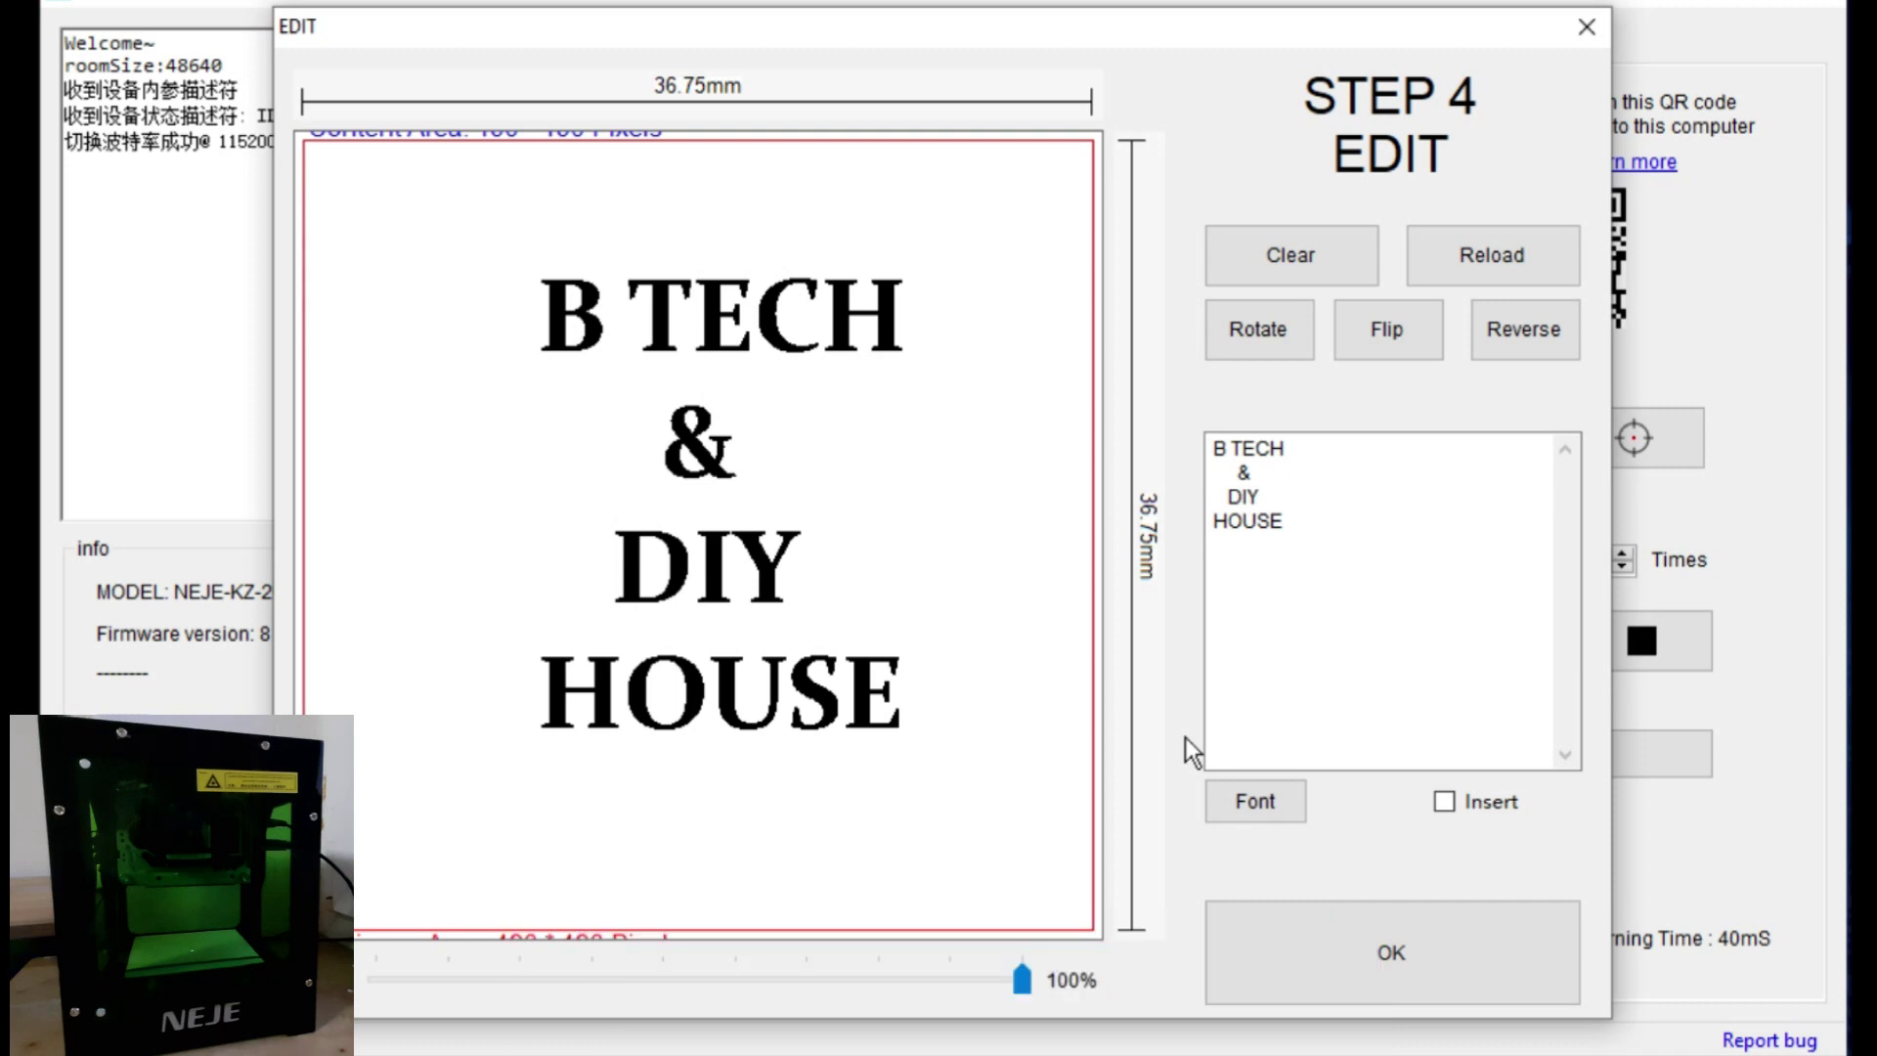
Clear the canvas text and try it in the Cooper font at size 36
{"action": "left_click", "coordinate": [1283, 266]}
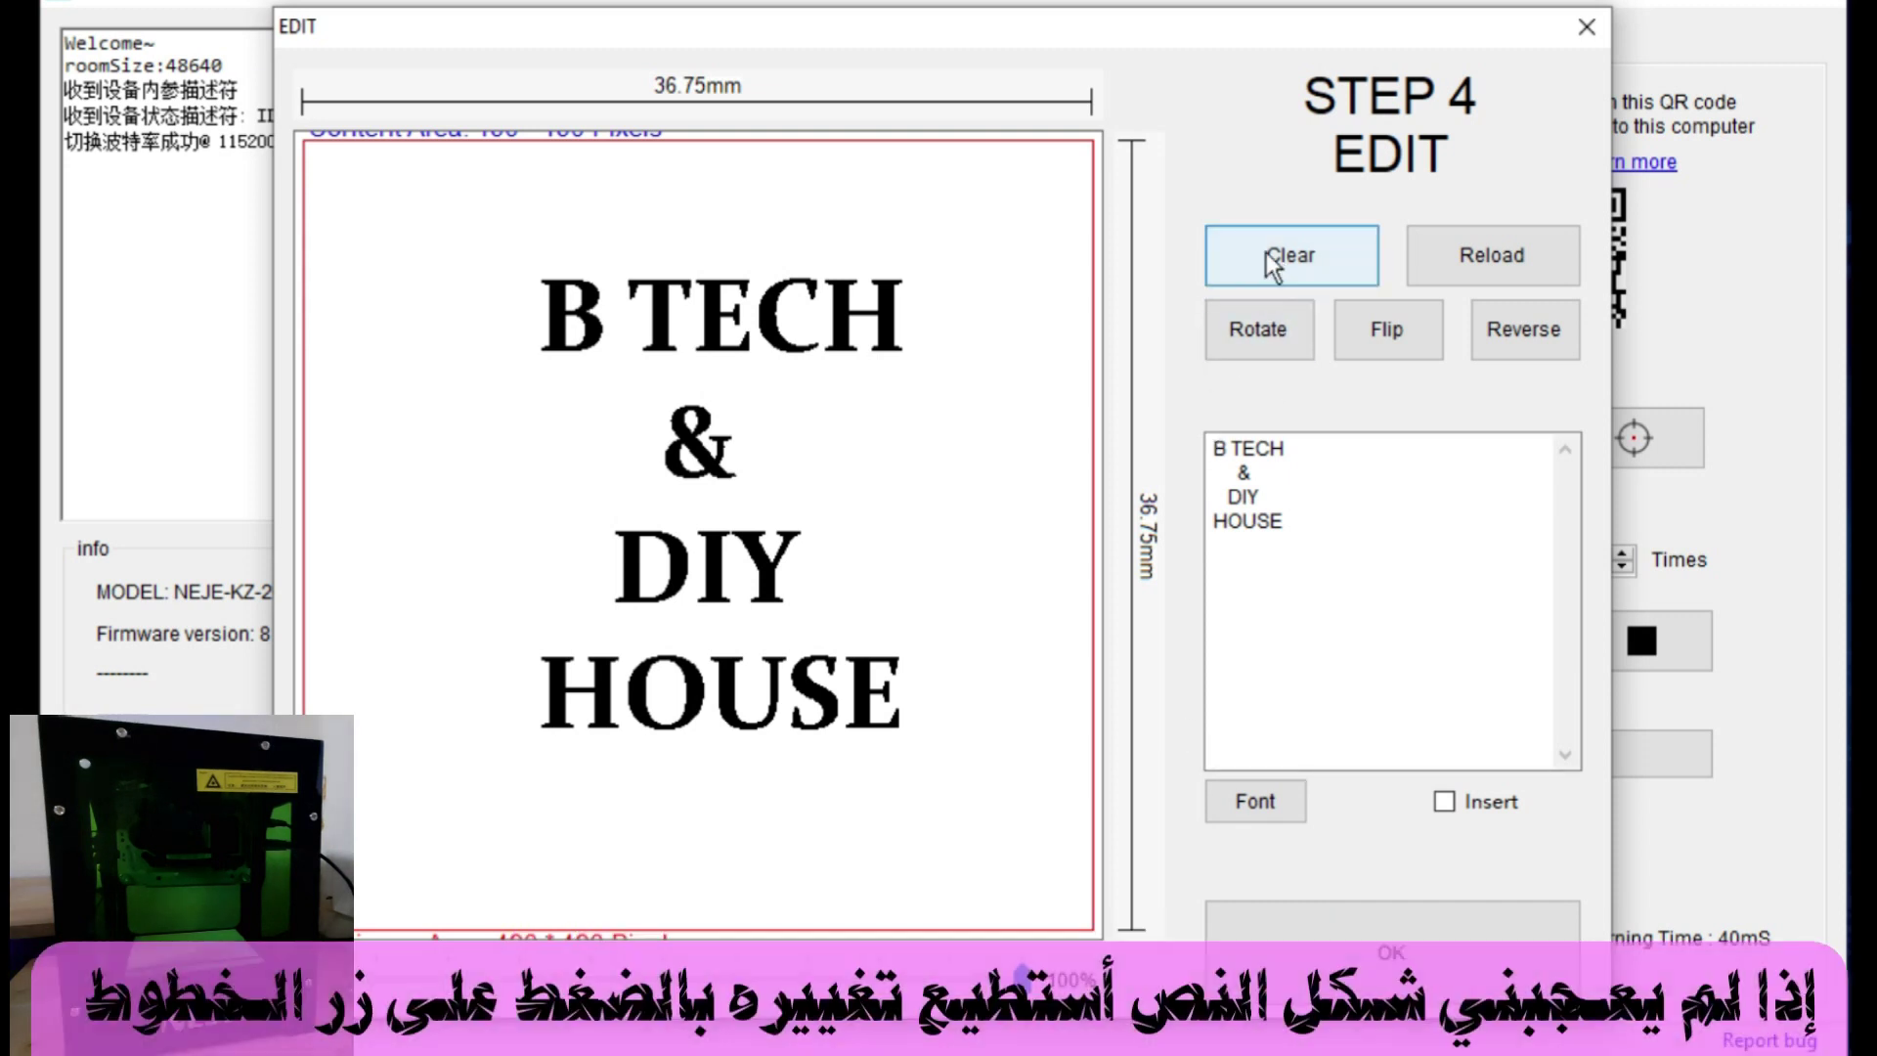
{"action": "left_click", "coordinate": [1260, 817]}
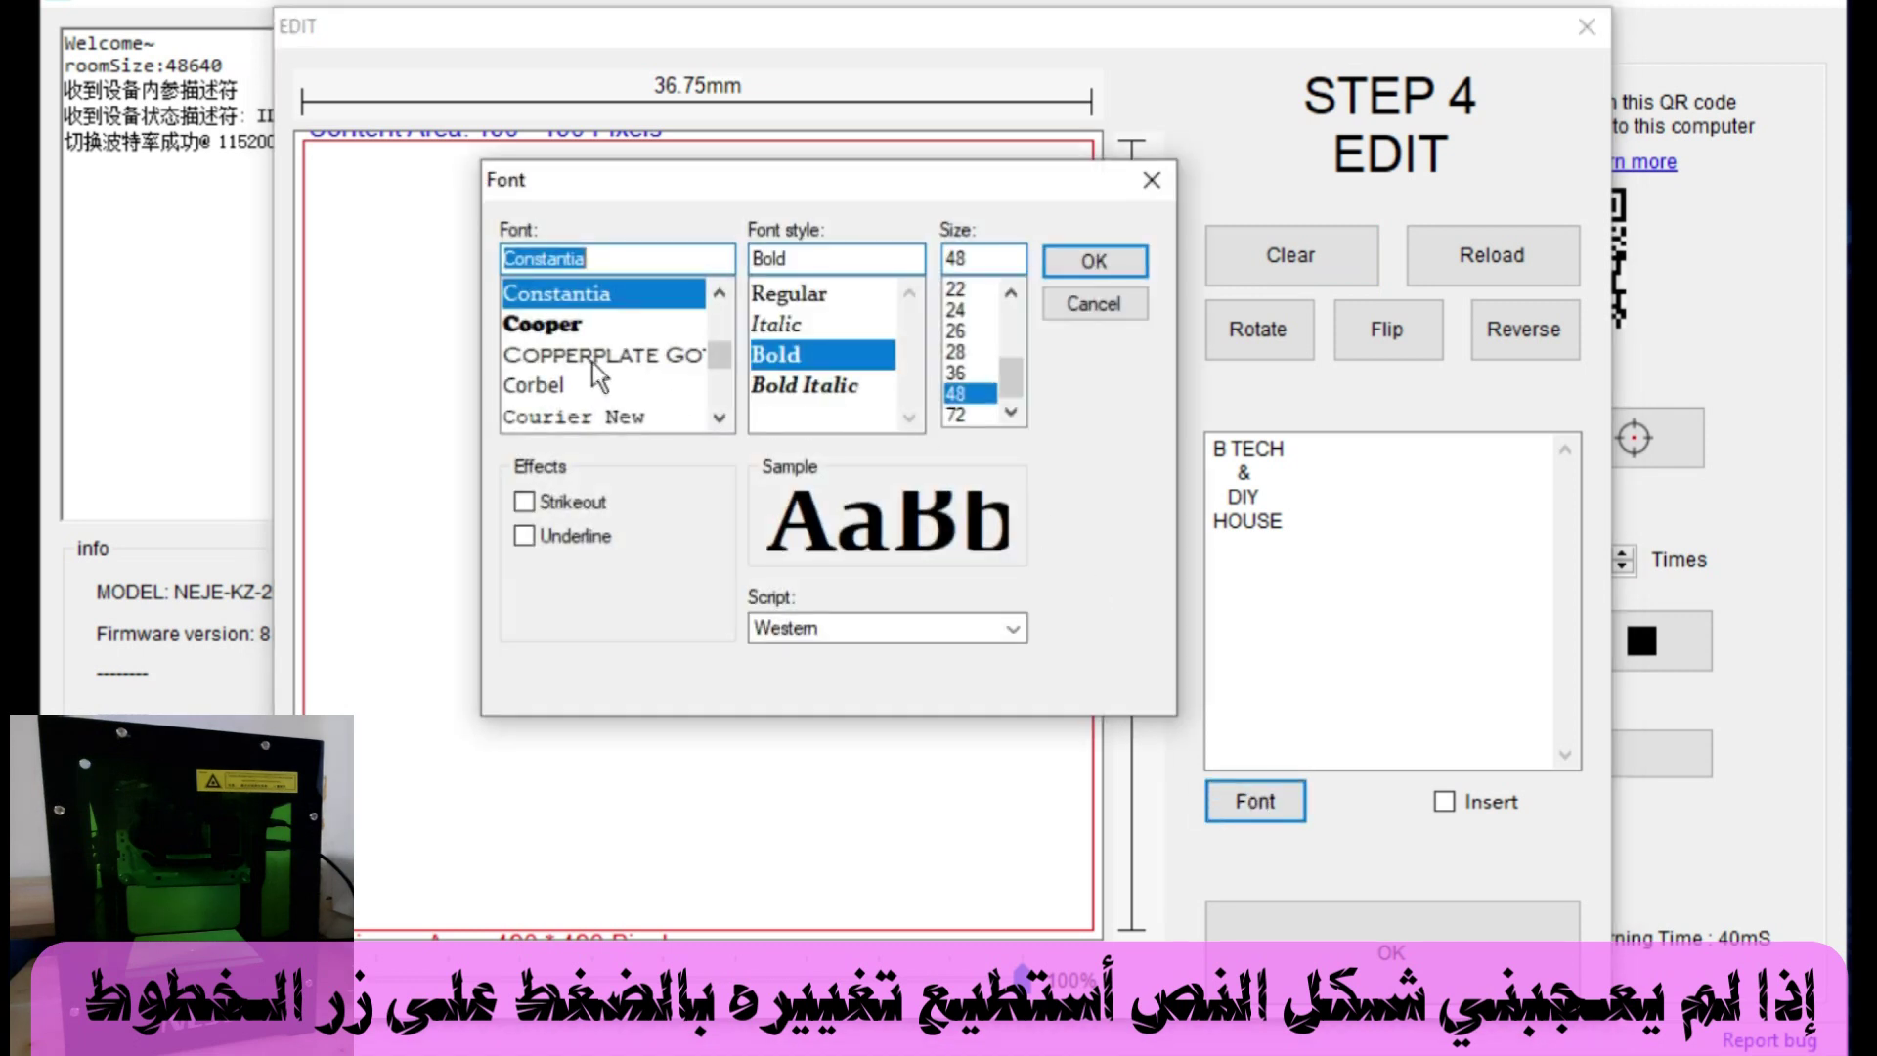
{"action": "left_click", "coordinate": [567, 326]}
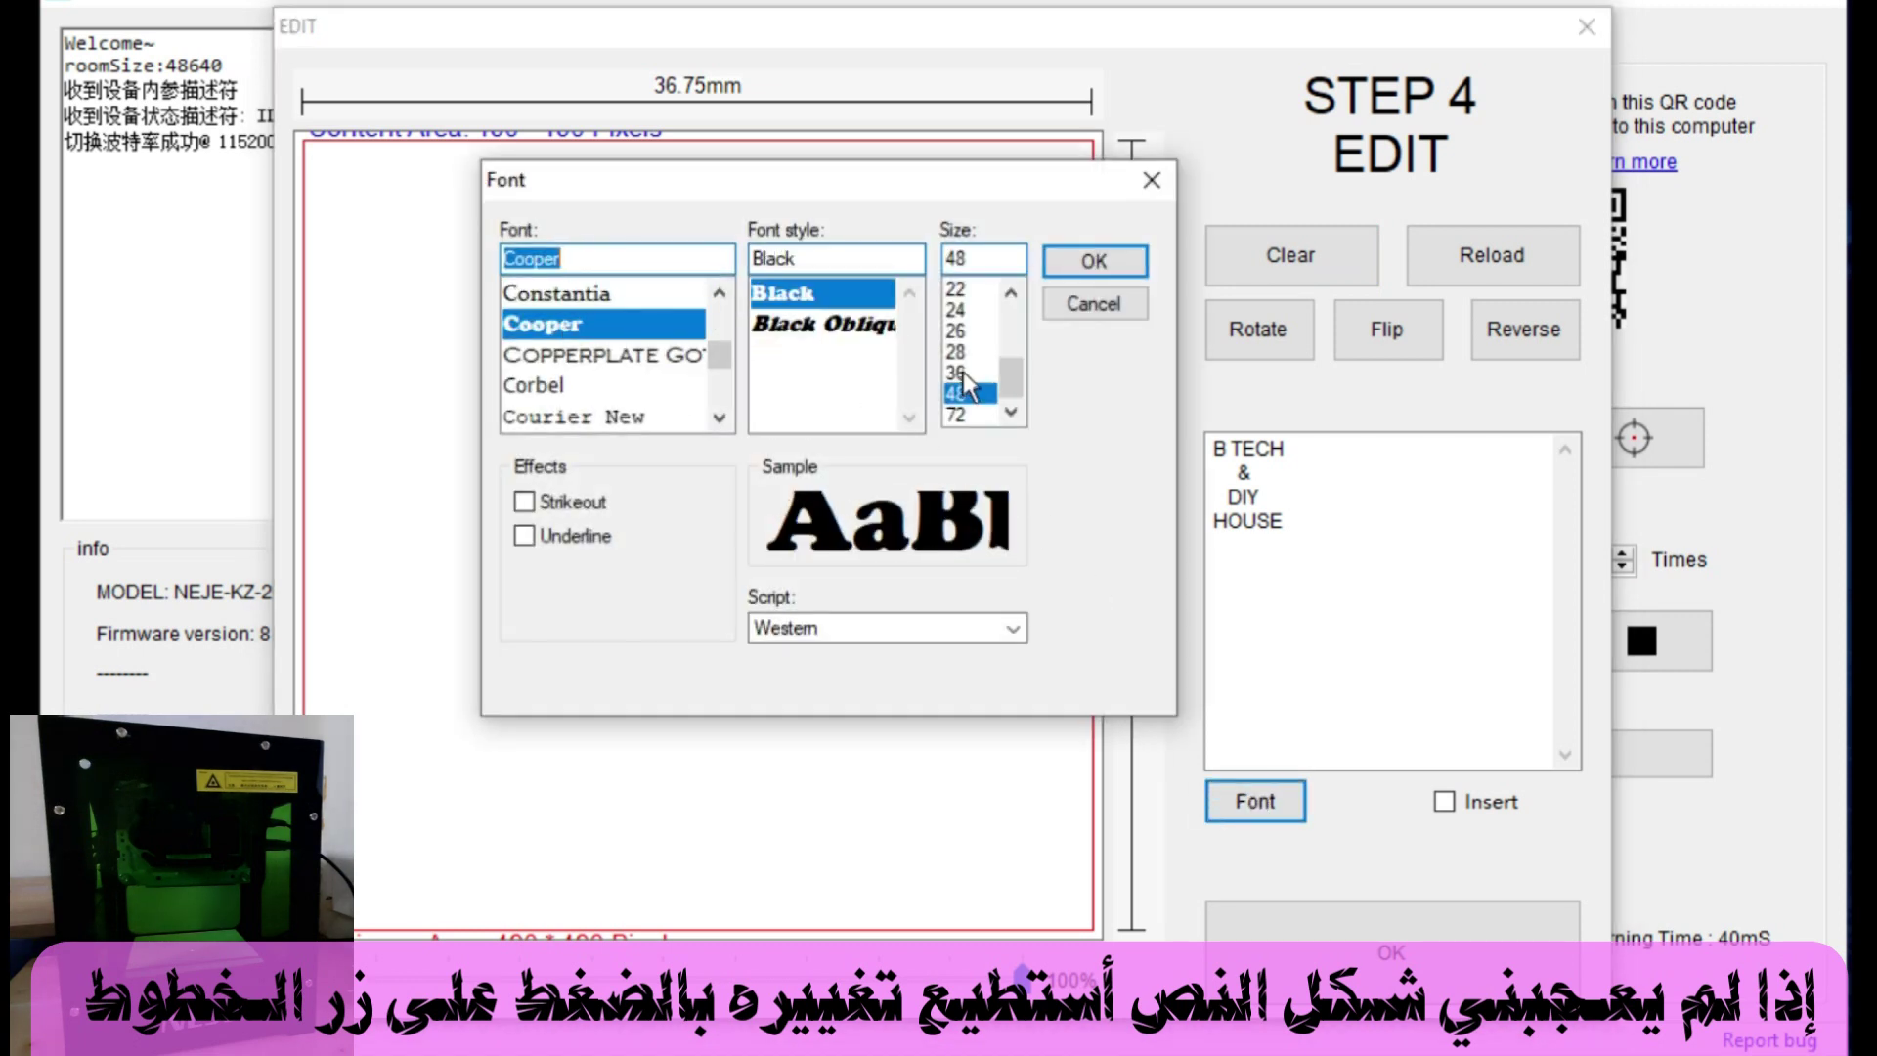
{"action": "left_click", "coordinate": [963, 373]}
{"action": "left_click", "coordinate": [1090, 260]}
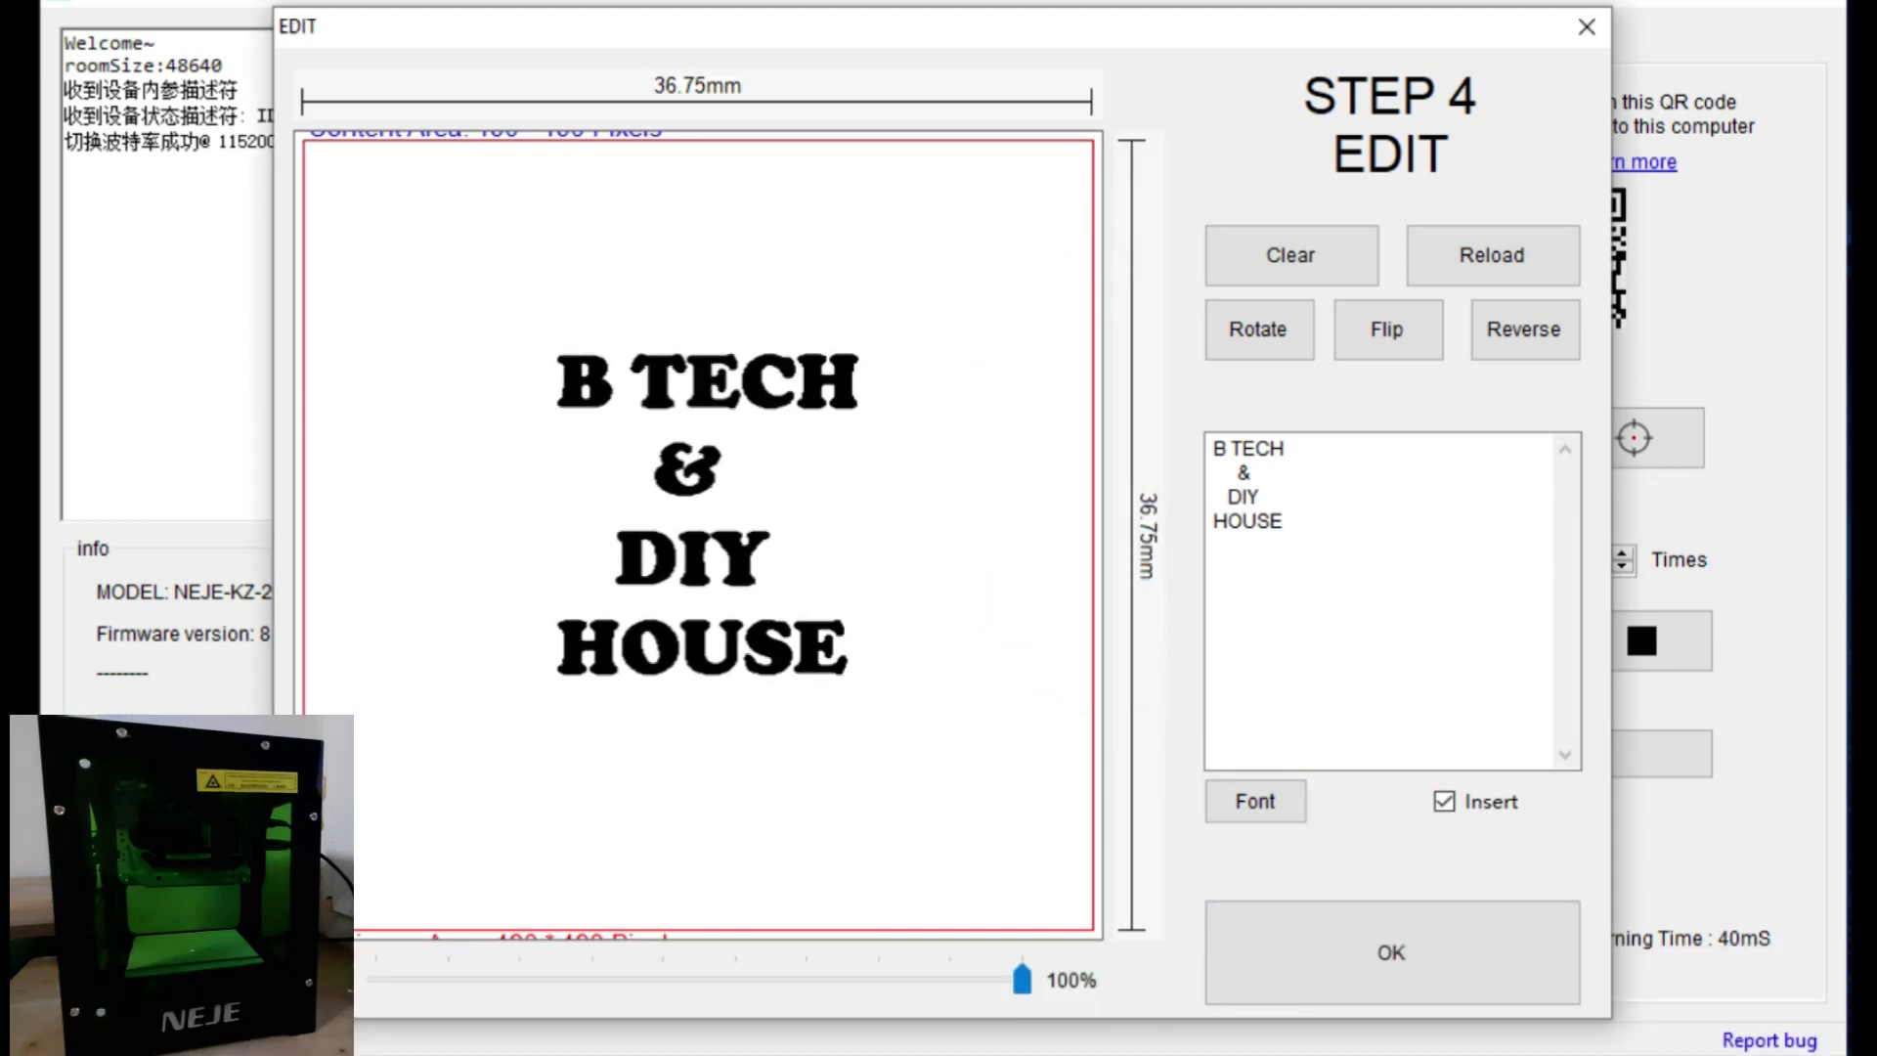
{"action": "left_click", "coordinate": [1444, 802]}
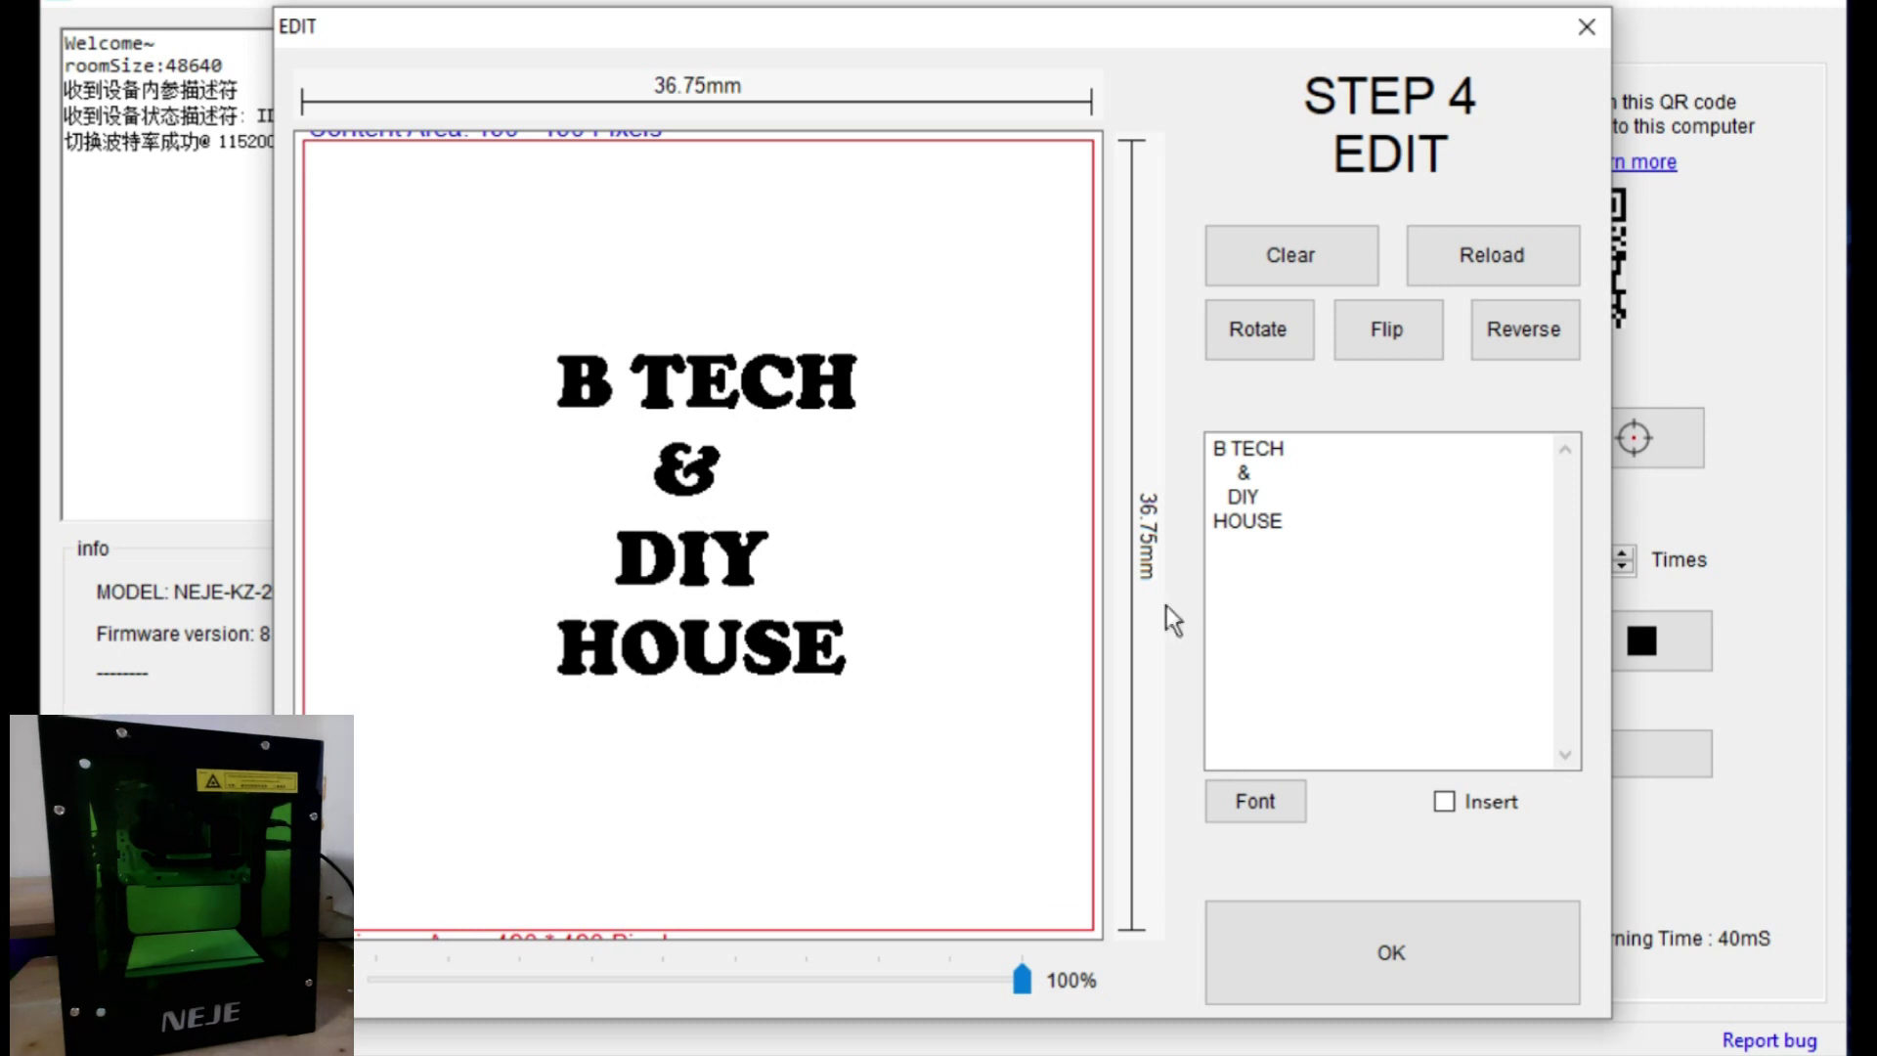
Clear again and re-render the text in Copperplate Gothic Light at size 48
{"action": "left_click", "coordinate": [1323, 277]}
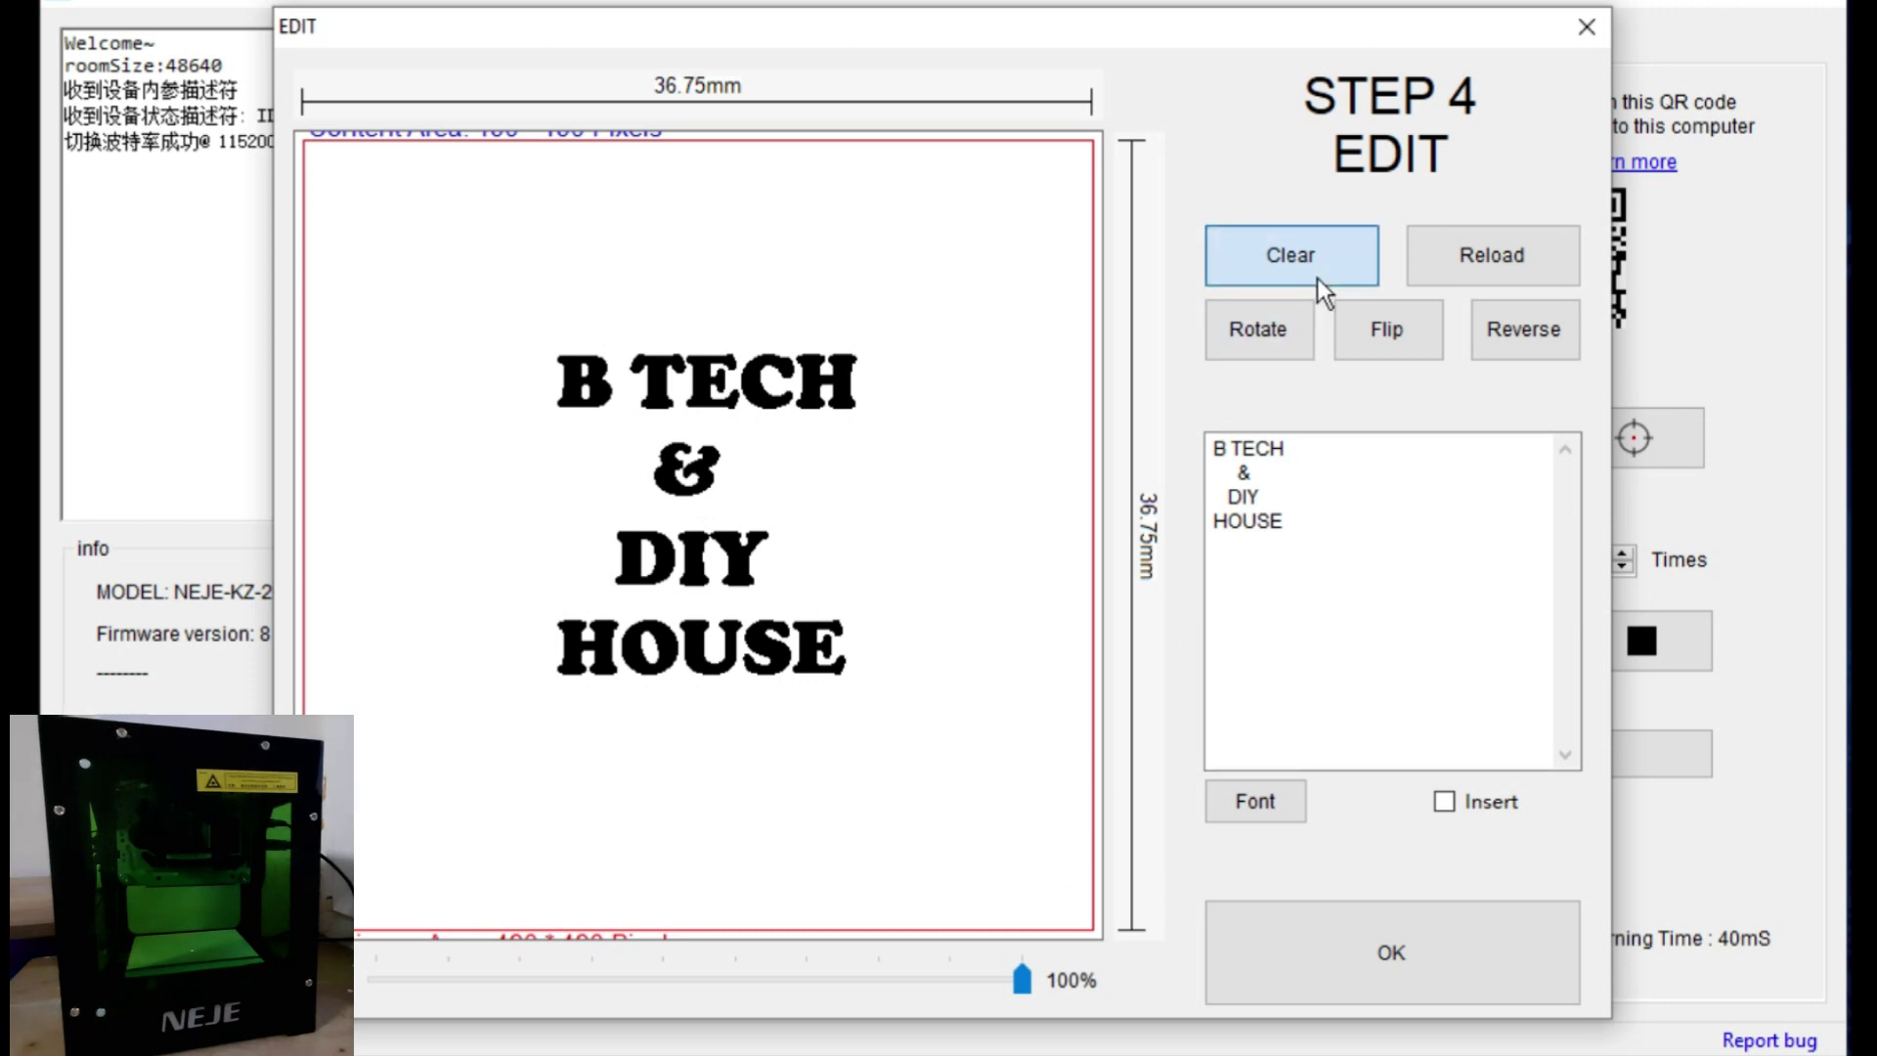
{"action": "left_click", "coordinate": [1257, 801]}
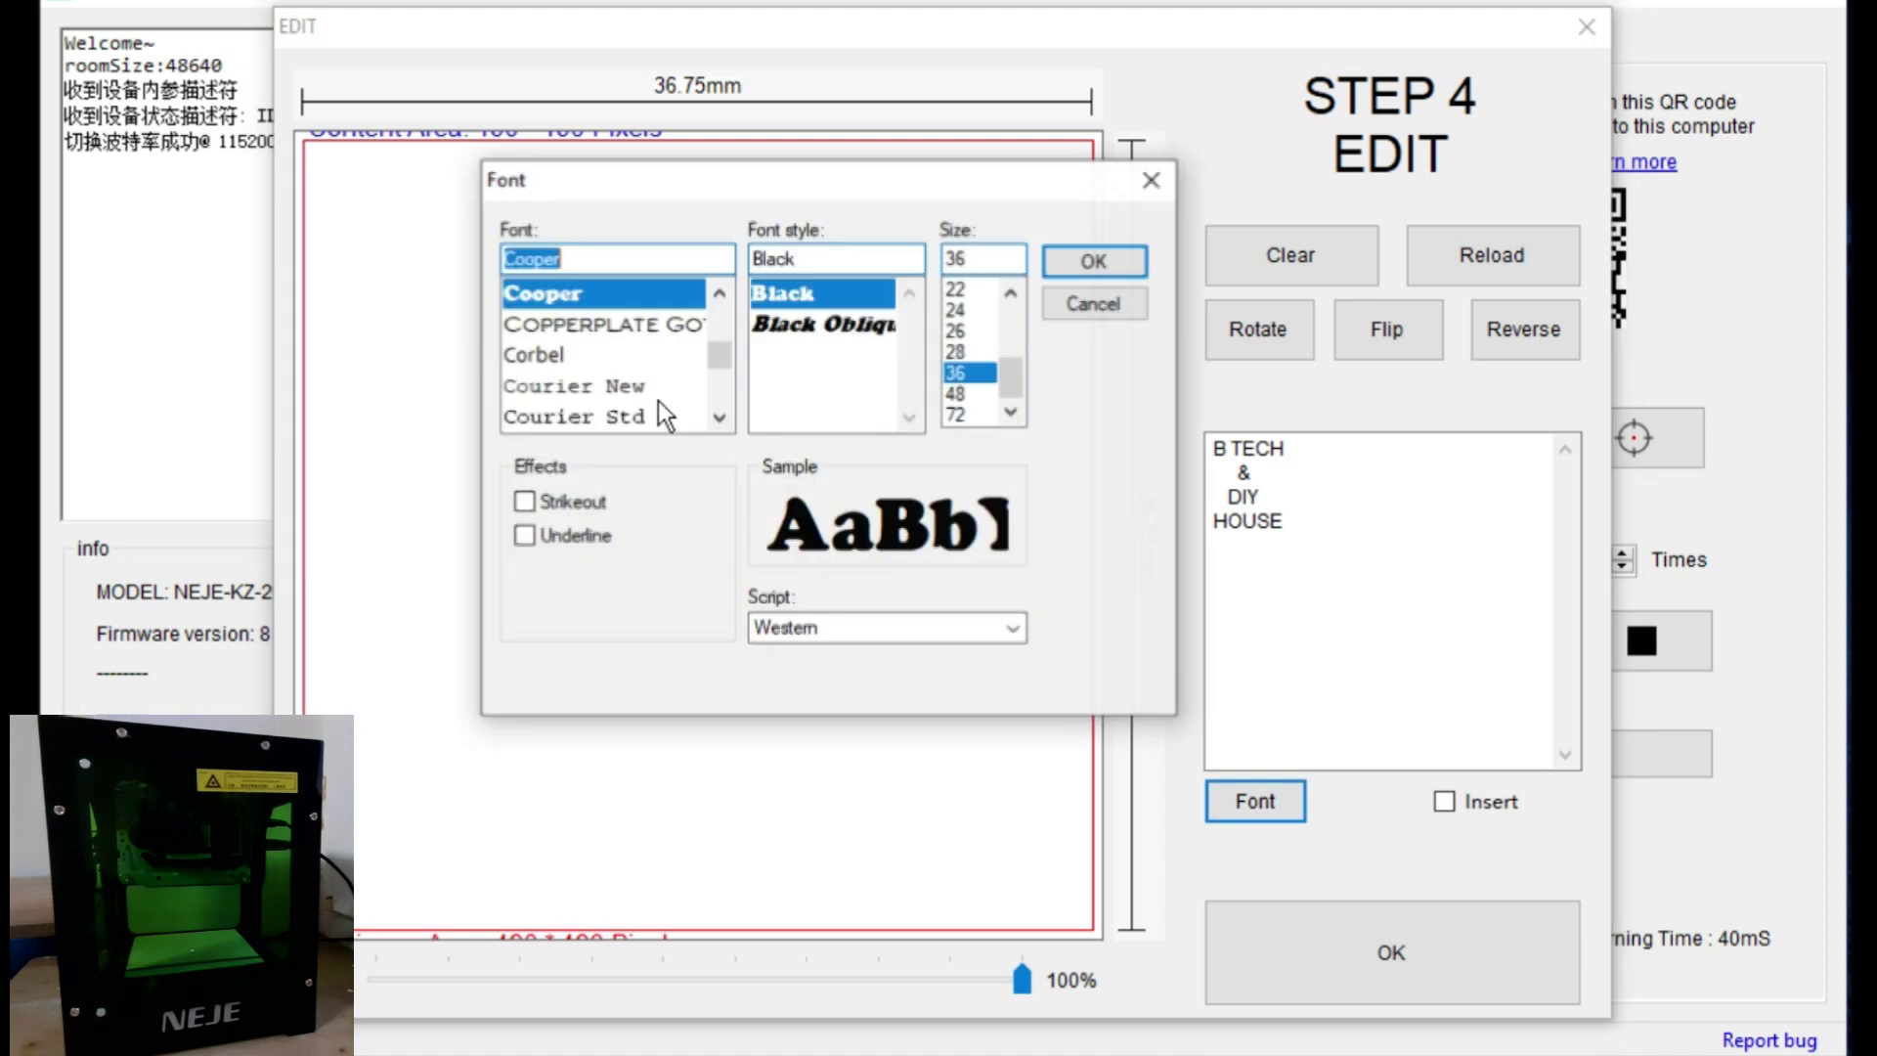
{"action": "left_click", "coordinate": [552, 325]}
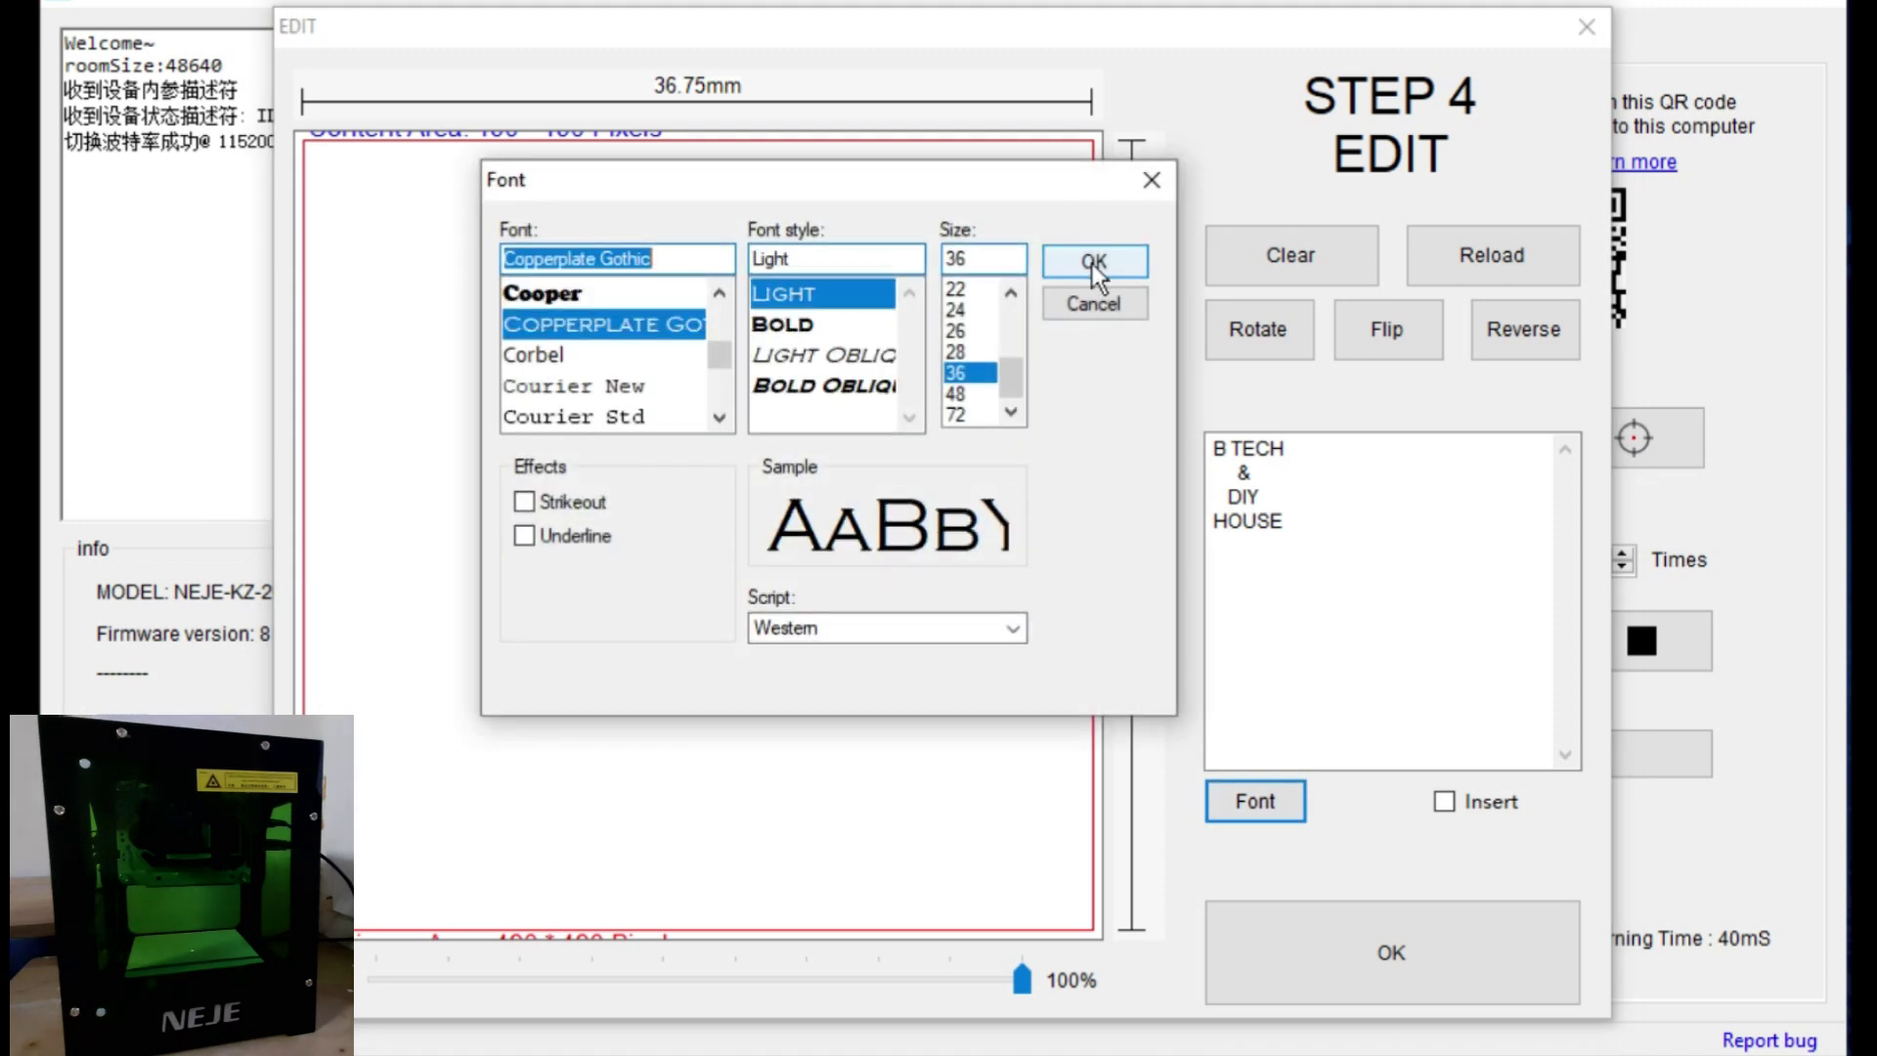
{"action": "left_click", "coordinate": [955, 393]}
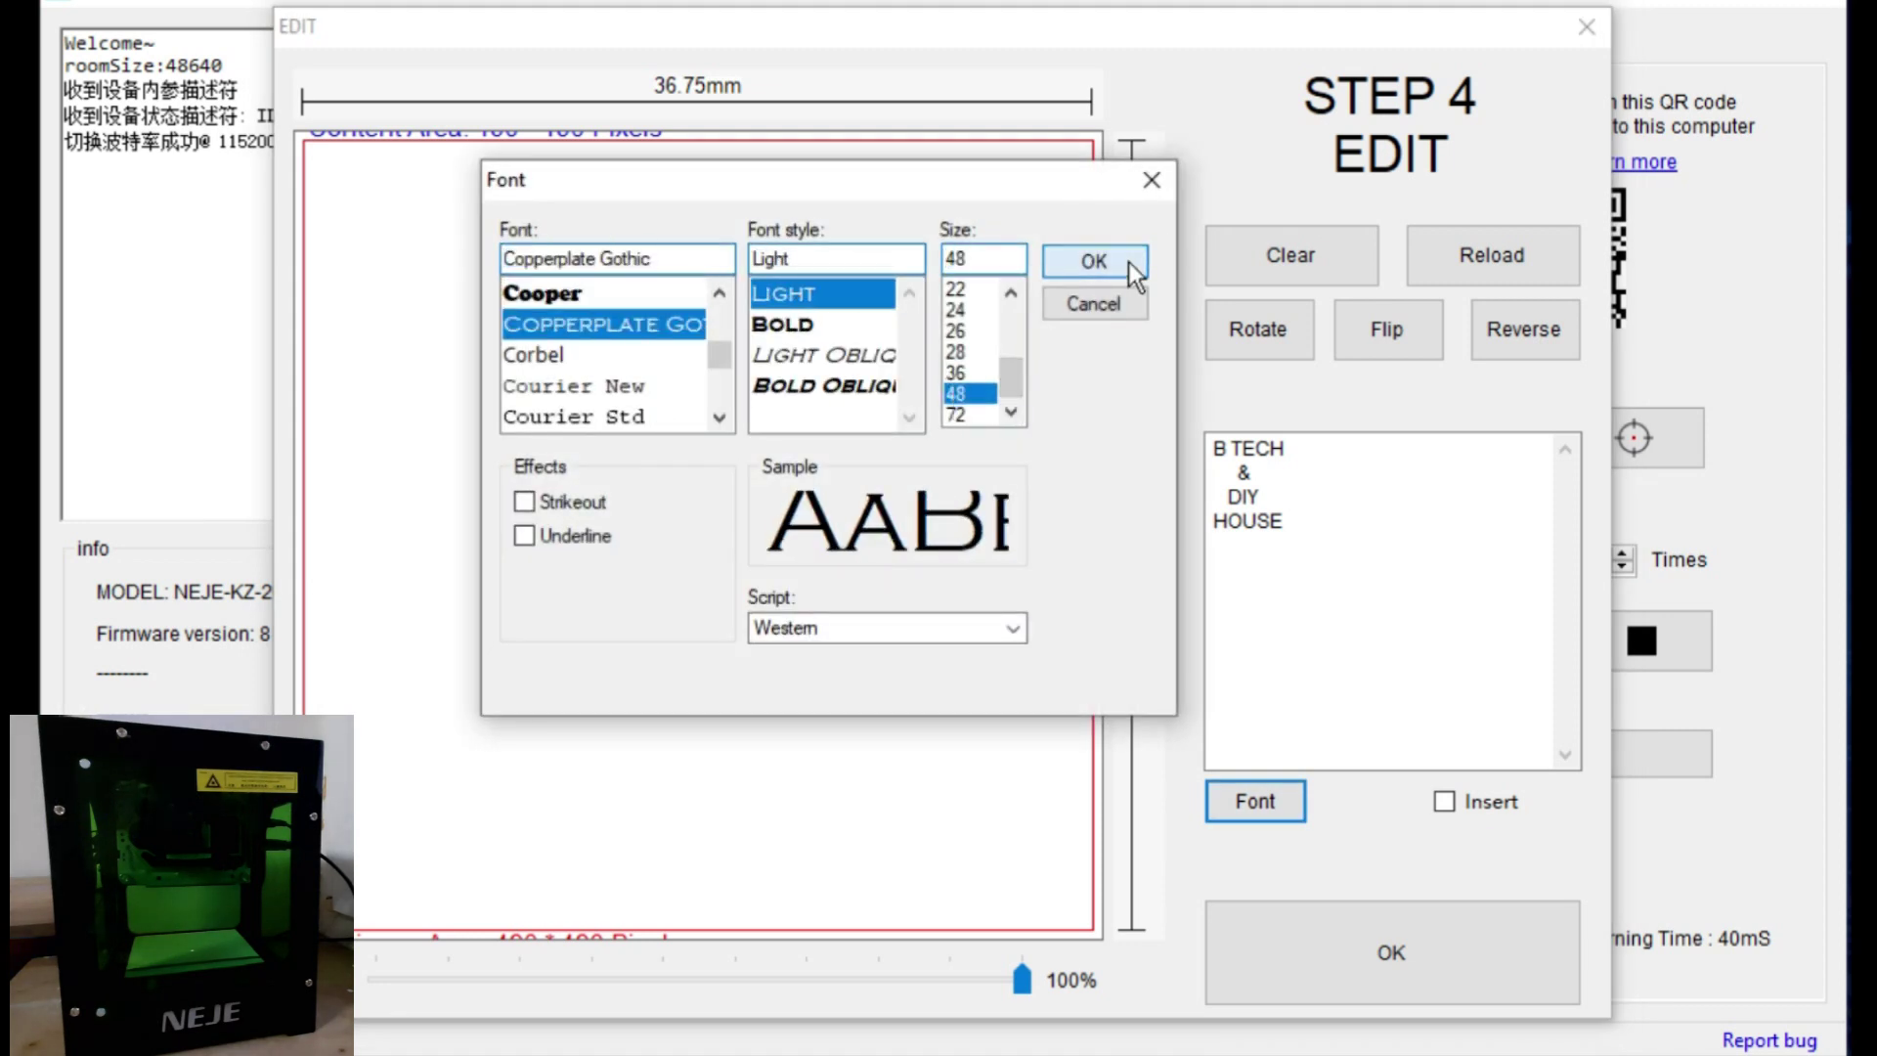
{"action": "left_click", "coordinate": [1091, 262]}
{"action": "left_click", "coordinate": [1490, 804]}
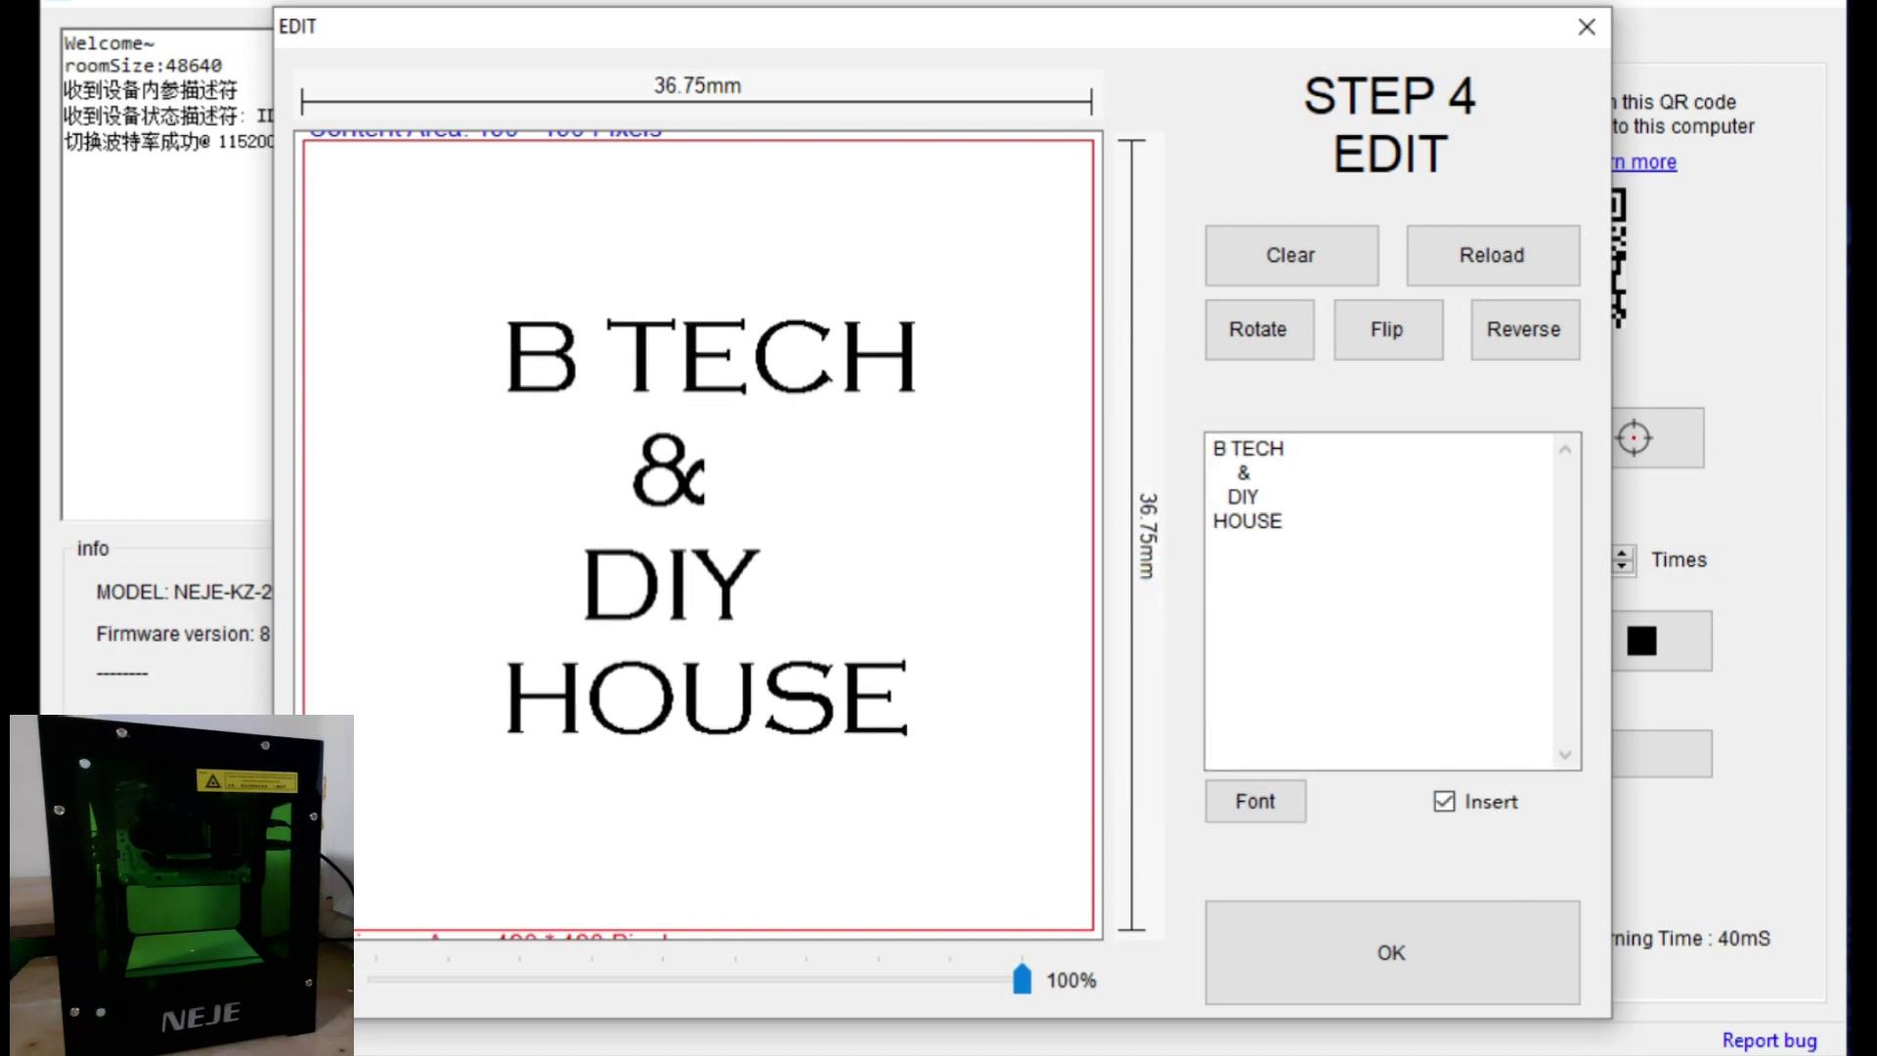
Accept the text onto the work area and move it seven steps down with Precise location
{"action": "left_click", "coordinate": [1394, 960]}
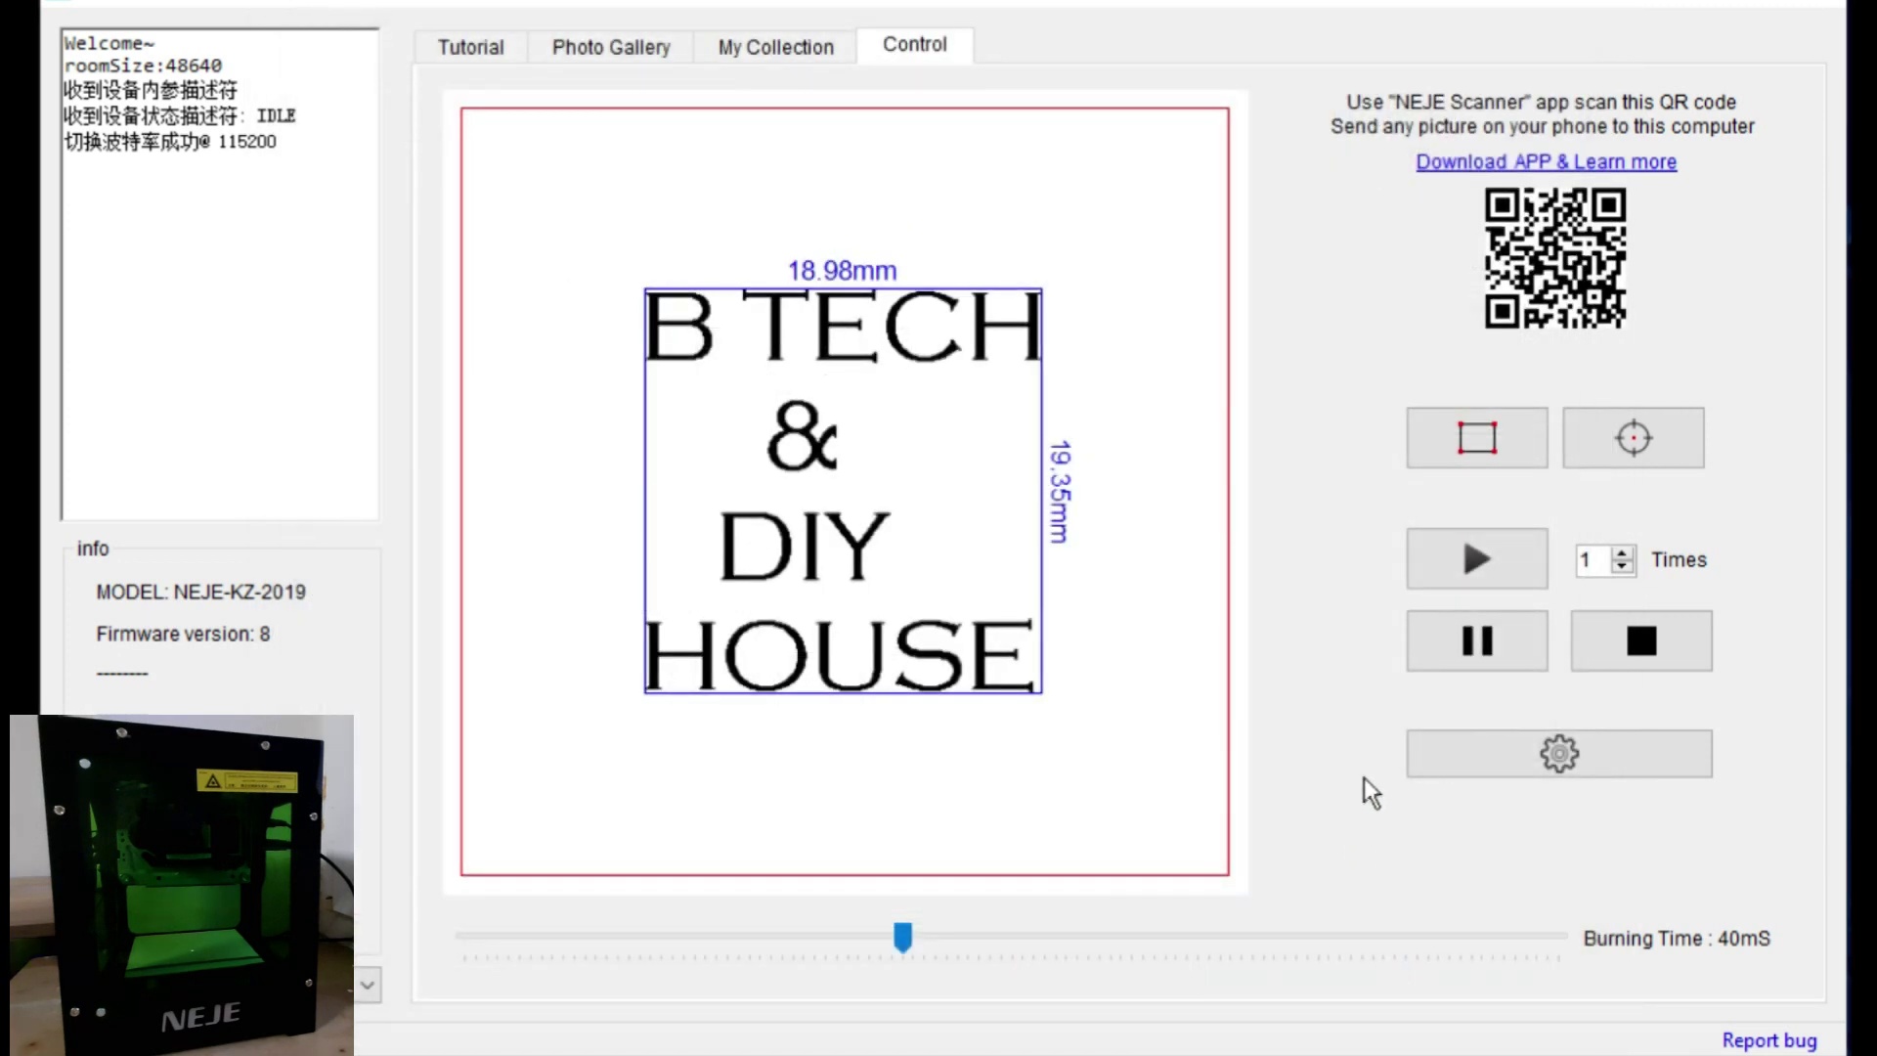
{"action": "left_click", "coordinate": [1623, 440]}
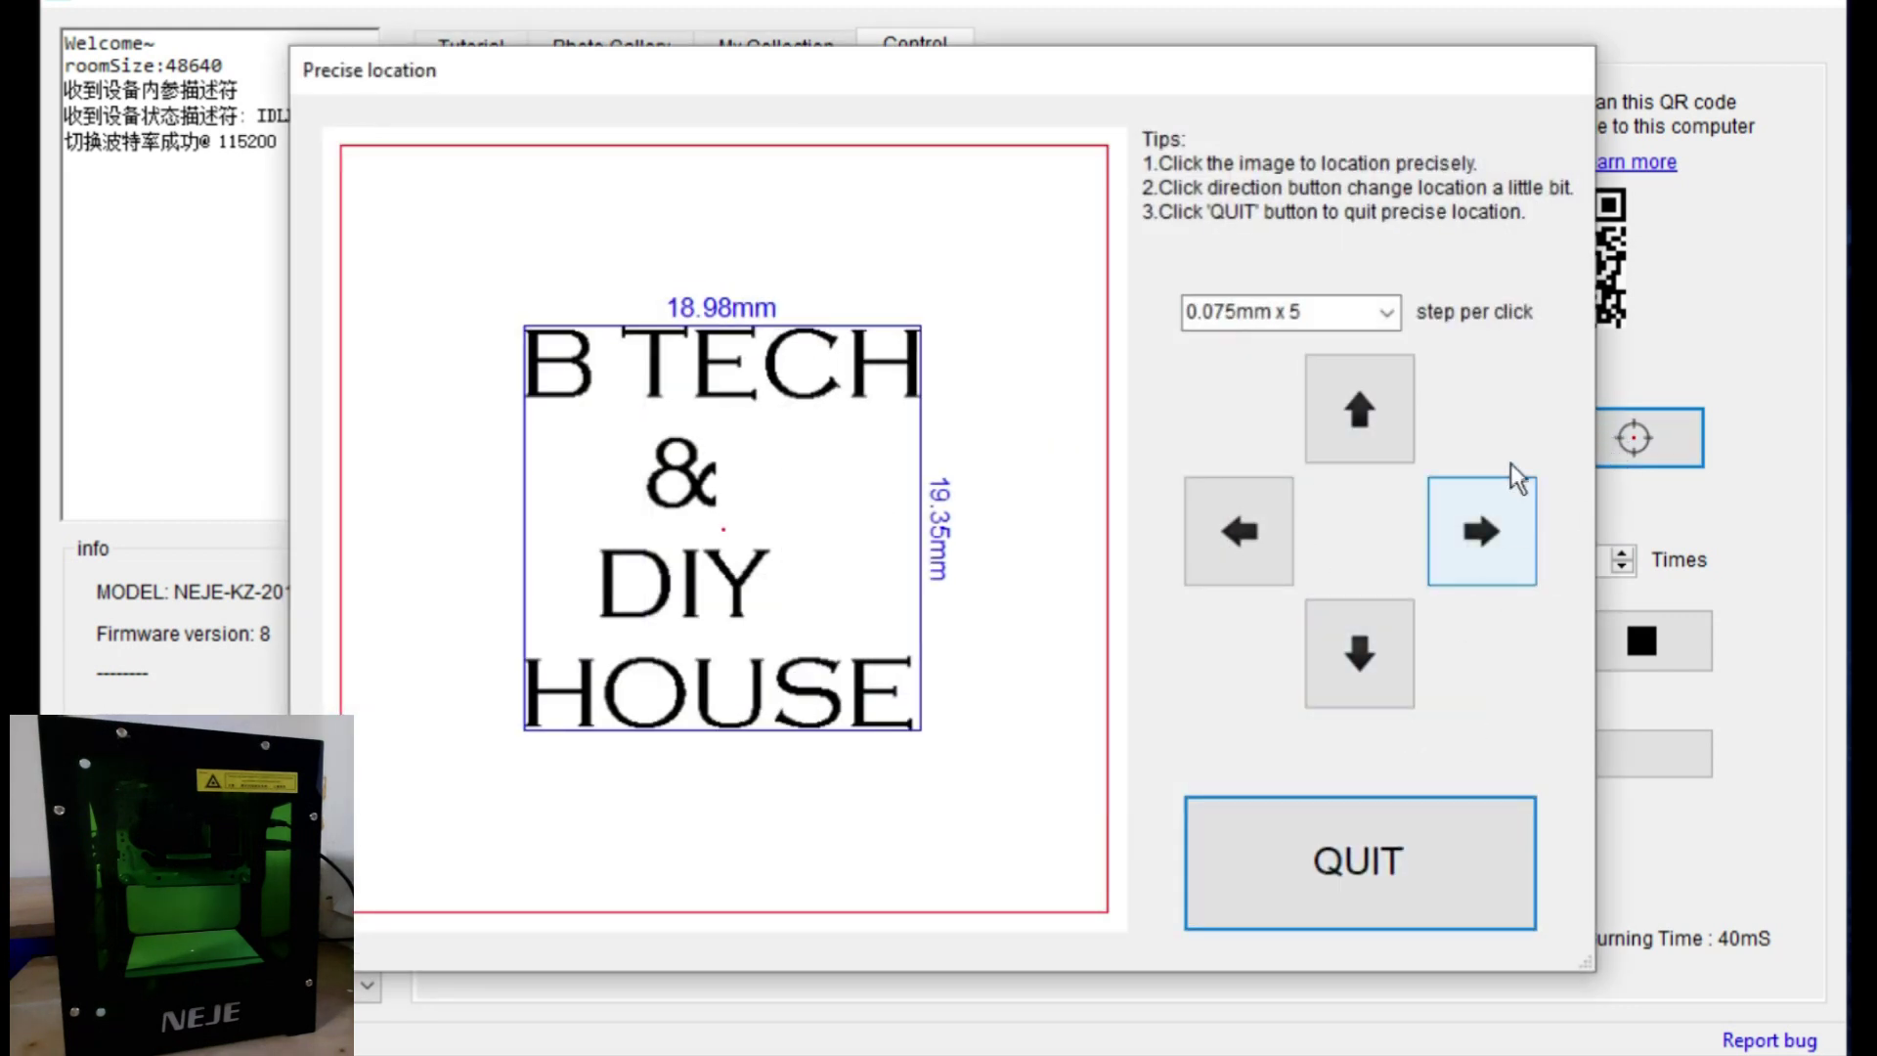
{"action": "left_click", "coordinate": [1335, 661]}
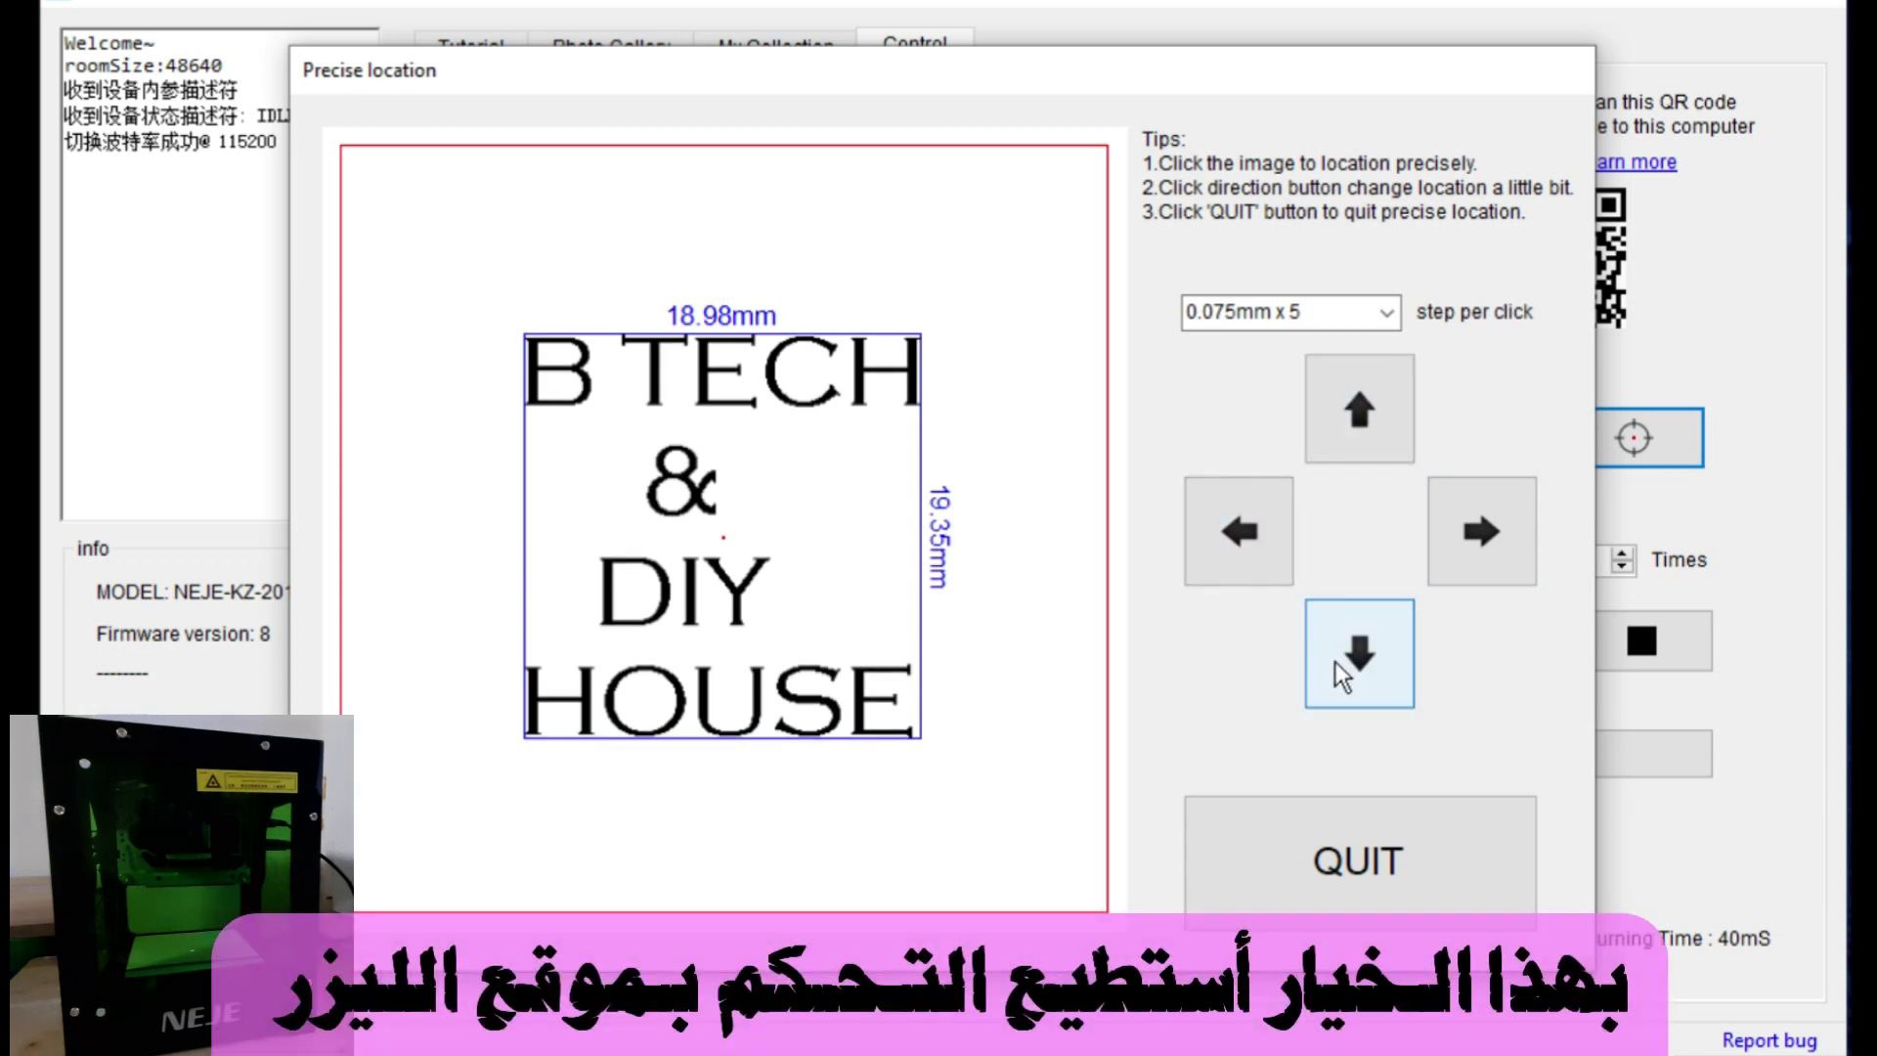
{"action": "left_click", "coordinate": [1336, 661]}
{"action": "left_click", "coordinate": [1335, 661]}
{"action": "left_click", "coordinate": [1336, 661]}
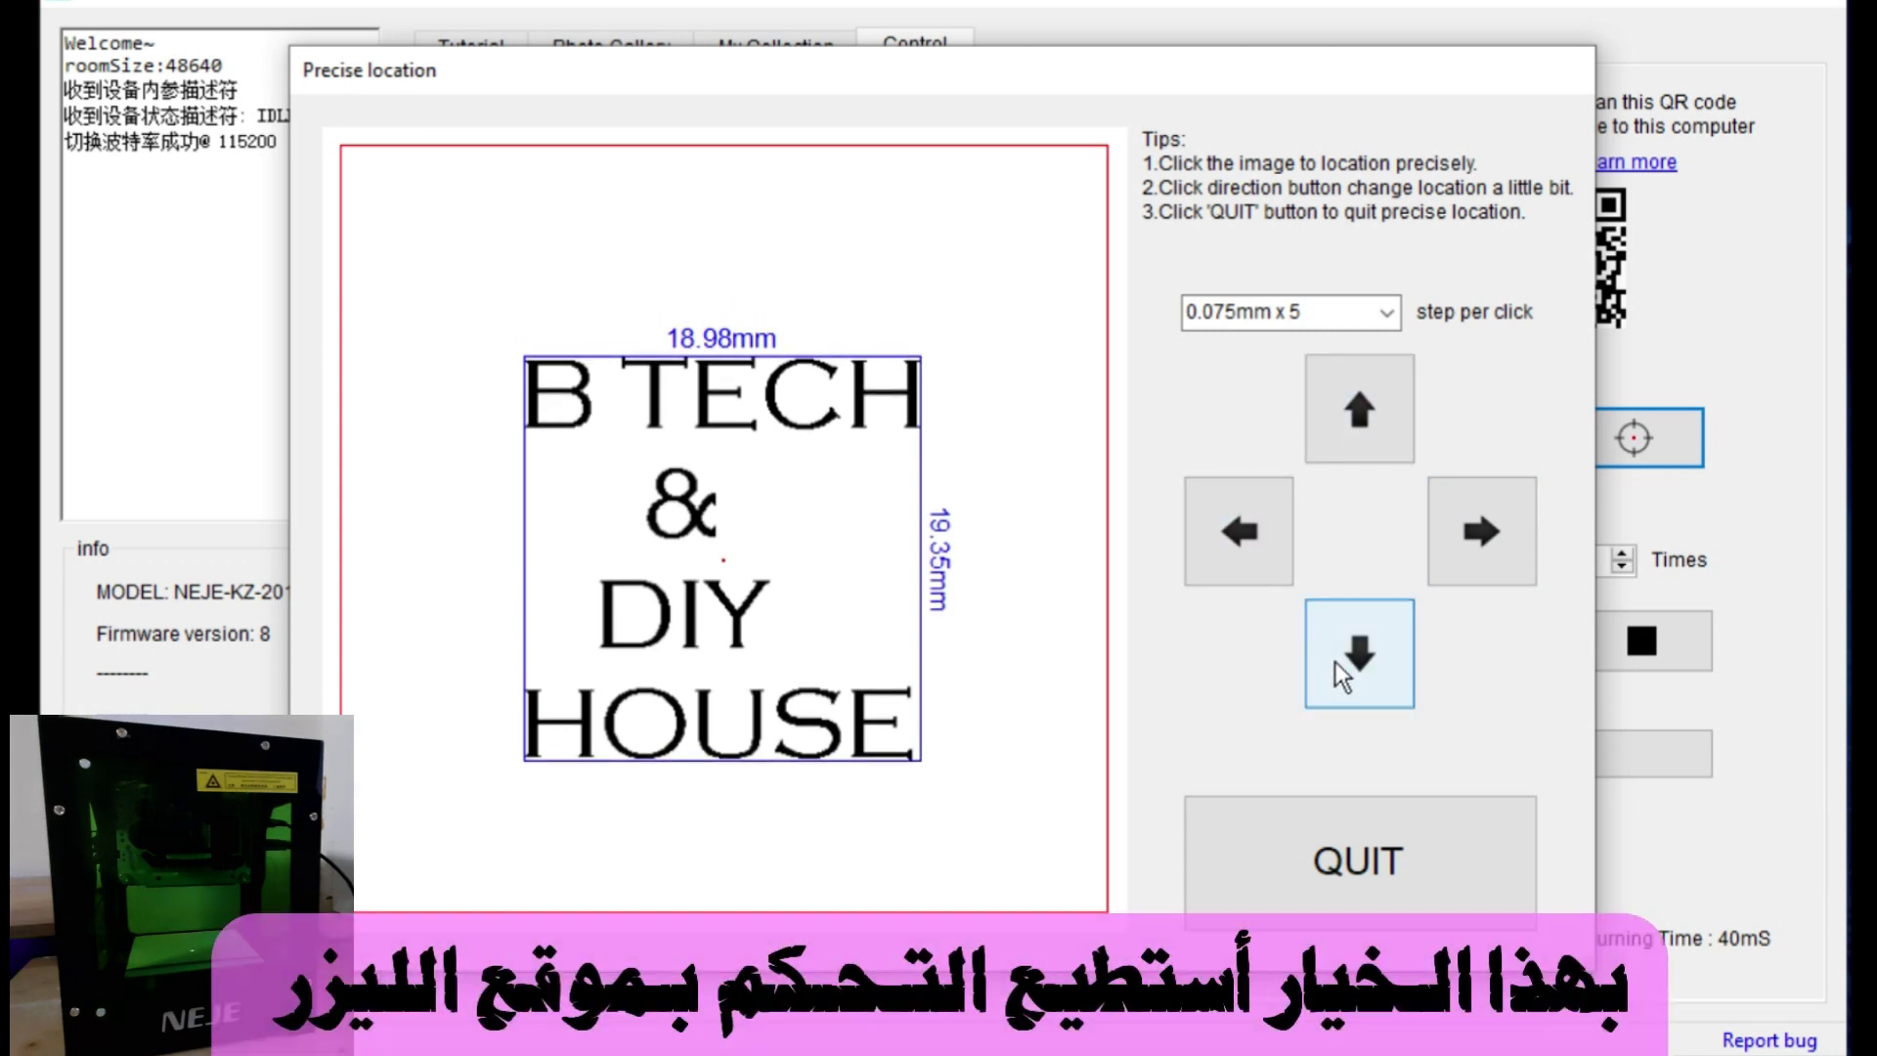
{"action": "left_click", "coordinate": [1336, 661]}
{"action": "left_click", "coordinate": [1336, 661]}
{"action": "left_click", "coordinate": [1336, 661]}
{"action": "left_click", "coordinate": [1336, 661]}
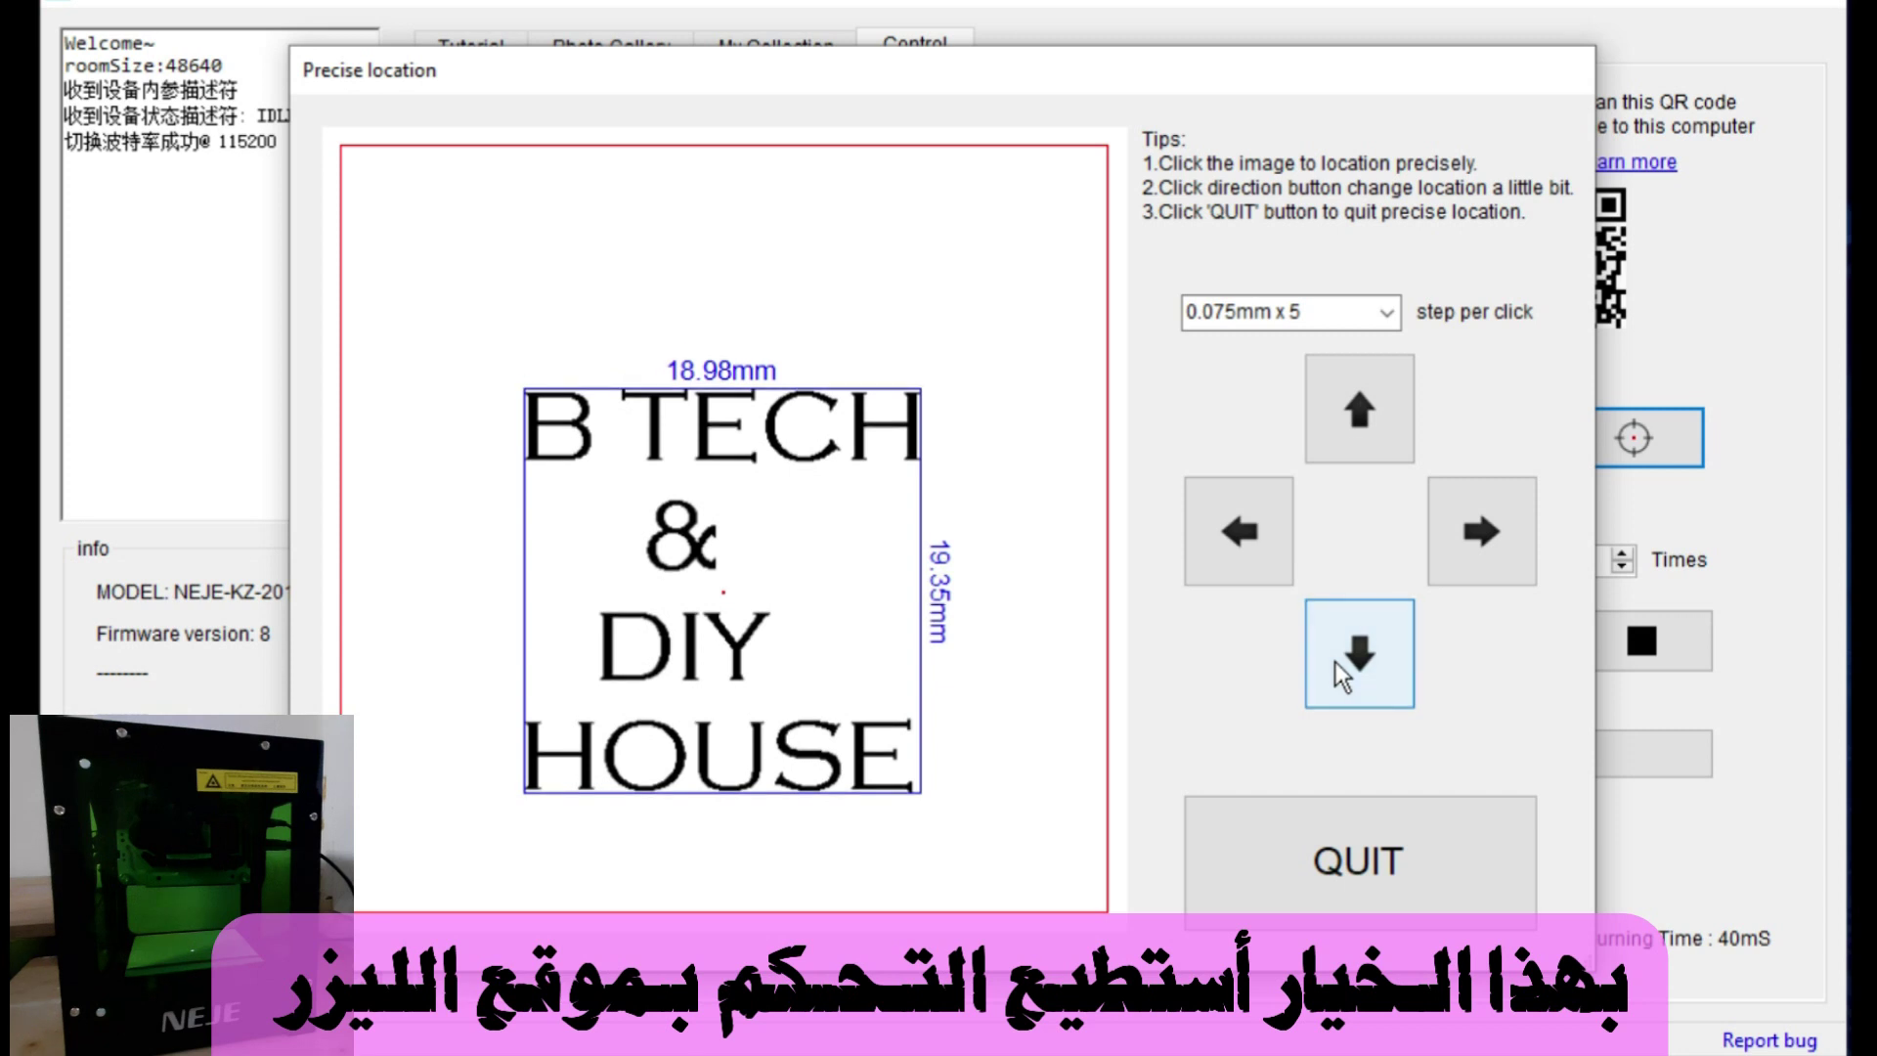
Fine-tune the position: five steps up, one down, three left and four right
{"action": "left_click", "coordinate": [1366, 404]}
{"action": "left_click", "coordinate": [1366, 404]}
{"action": "left_click", "coordinate": [1365, 403]}
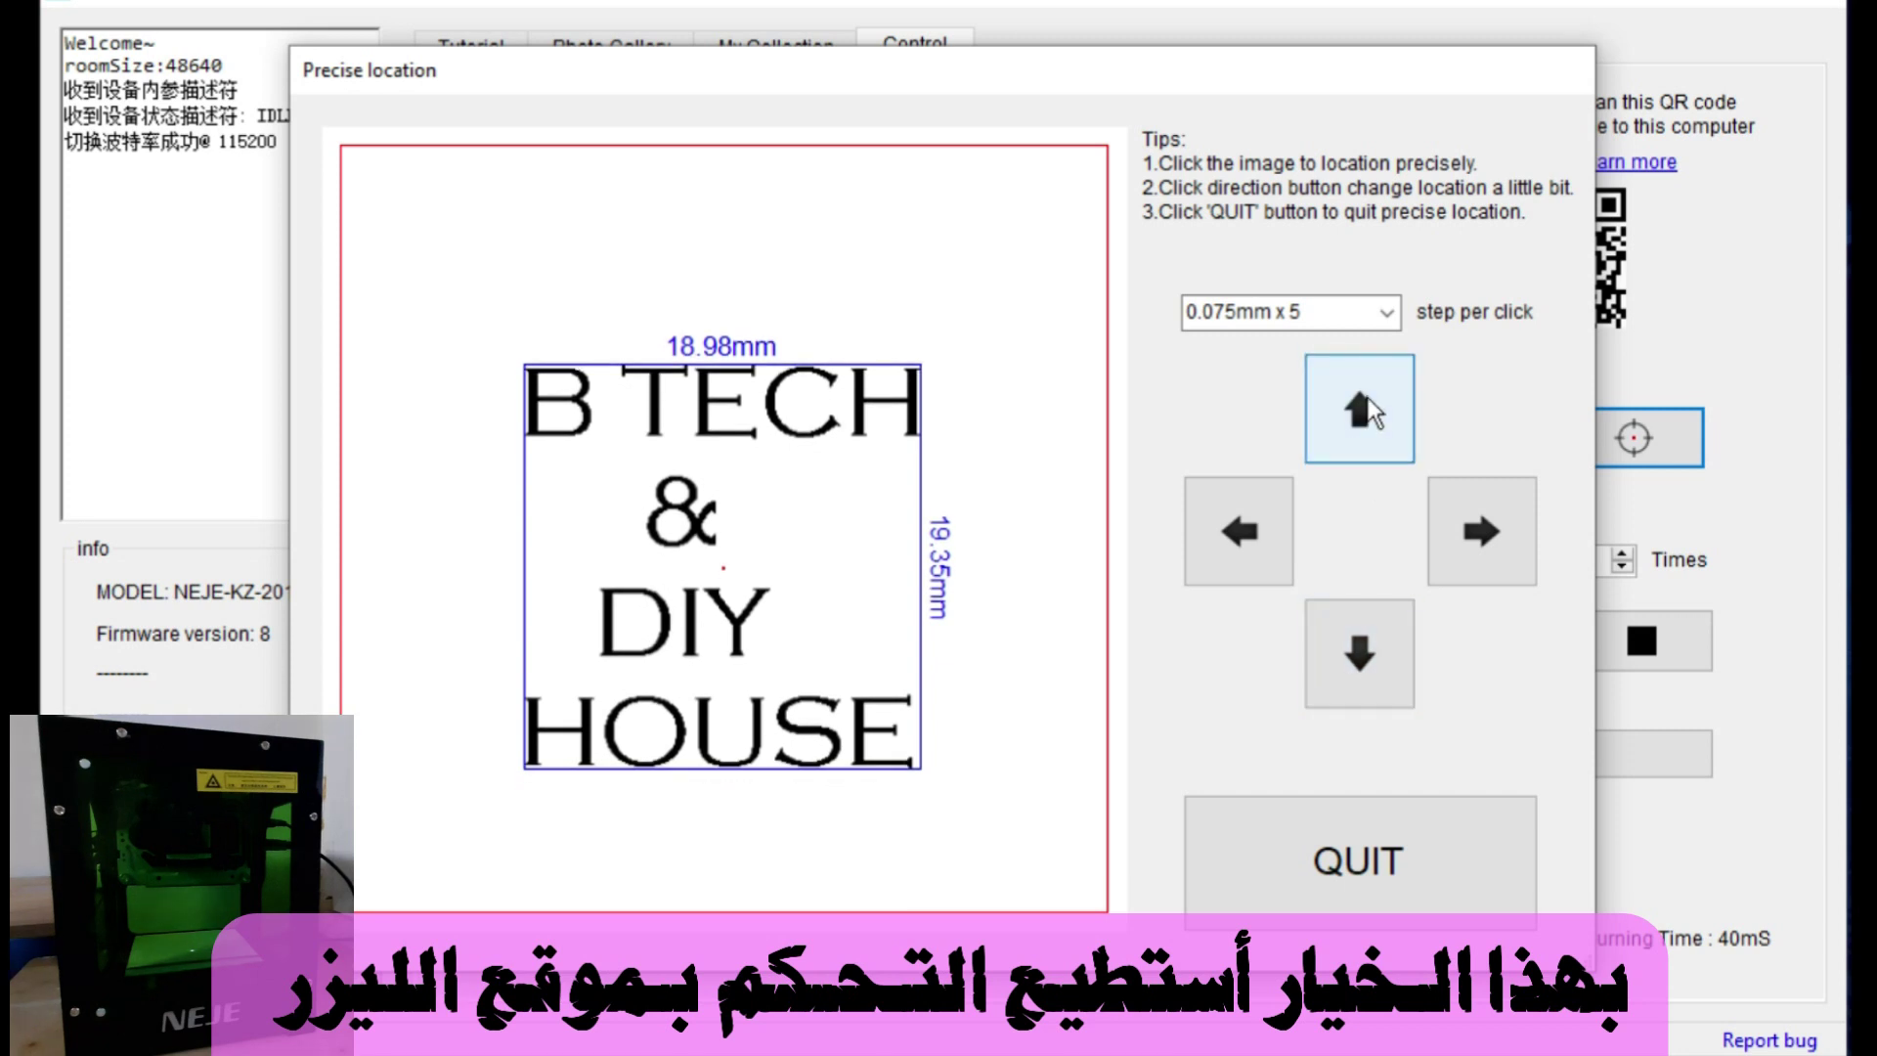
{"action": "left_click", "coordinate": [1365, 404]}
{"action": "left_click", "coordinate": [1366, 404]}
{"action": "left_click", "coordinate": [1366, 404]}
{"action": "left_click", "coordinate": [1365, 404]}
{"action": "left_click", "coordinate": [1366, 404]}
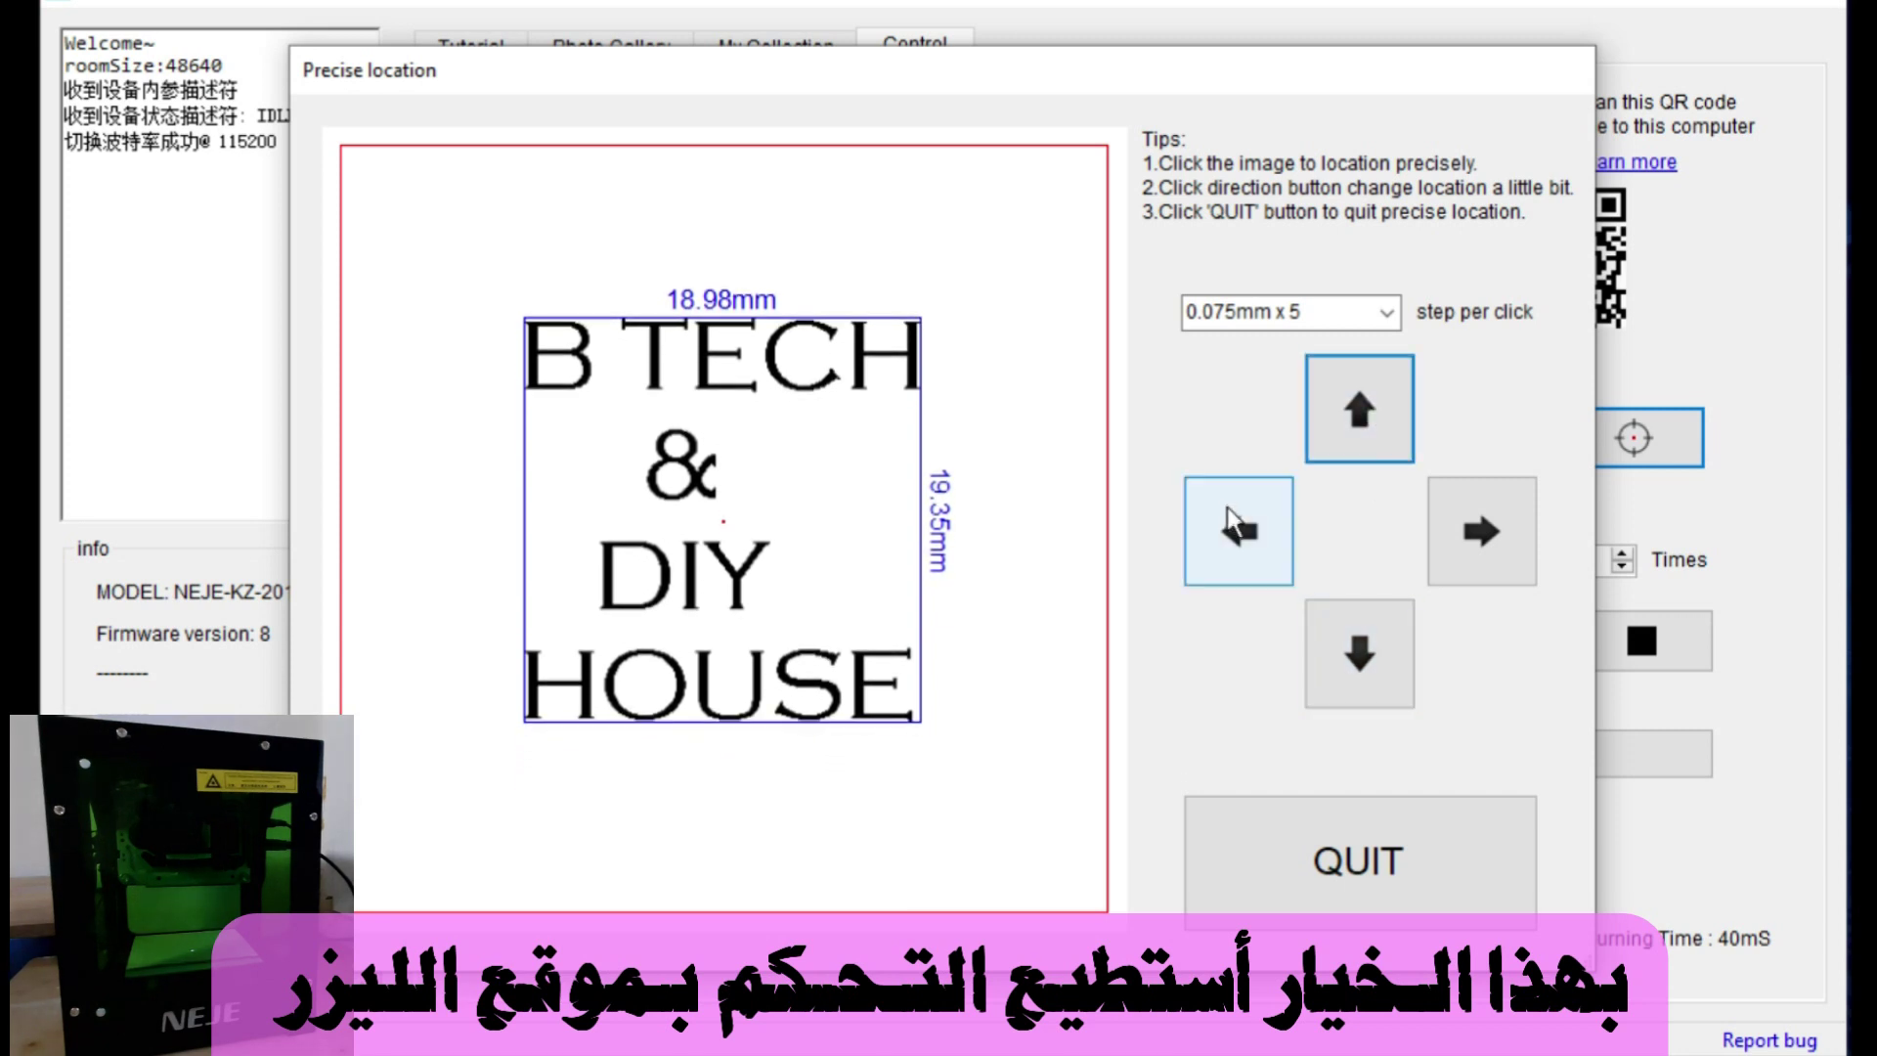
{"action": "left_click", "coordinate": [1346, 631]}
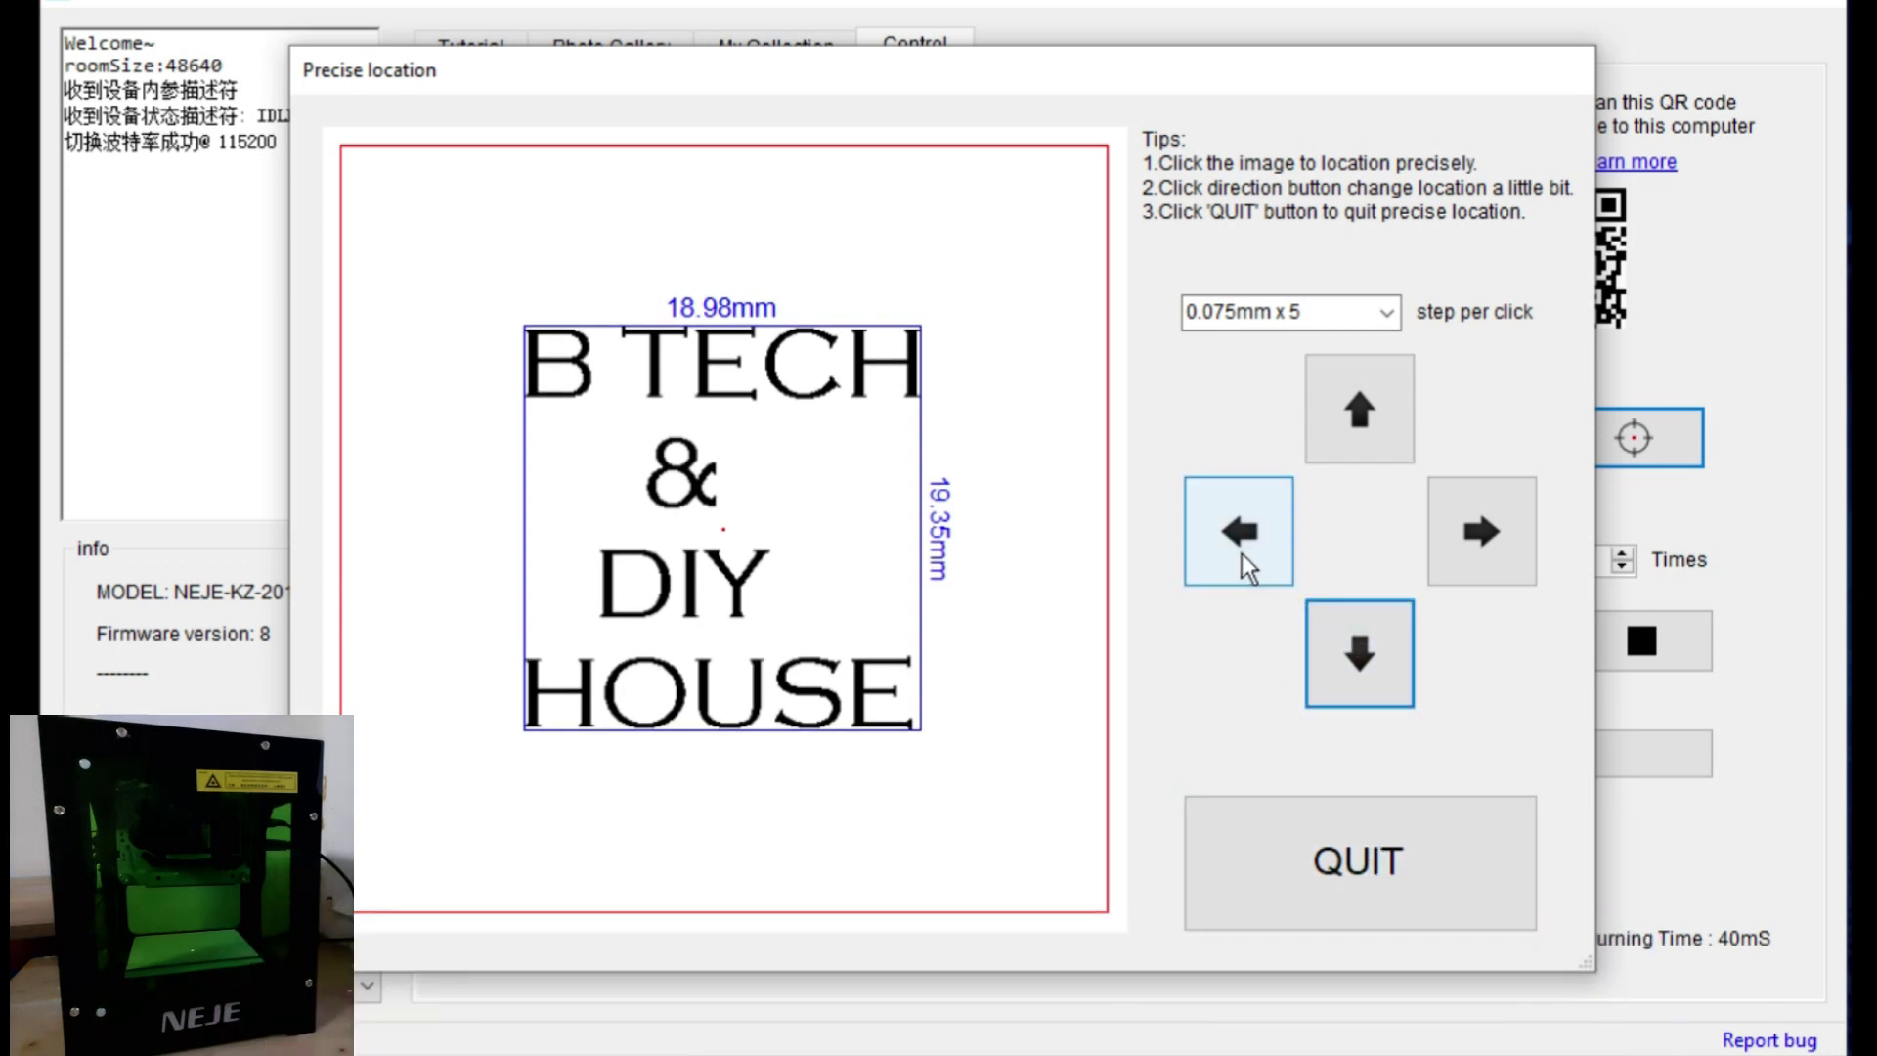
{"action": "left_click", "coordinate": [1241, 553]}
{"action": "left_click", "coordinate": [1242, 553]}
{"action": "left_click", "coordinate": [1242, 553]}
{"action": "left_click", "coordinate": [1242, 554]}
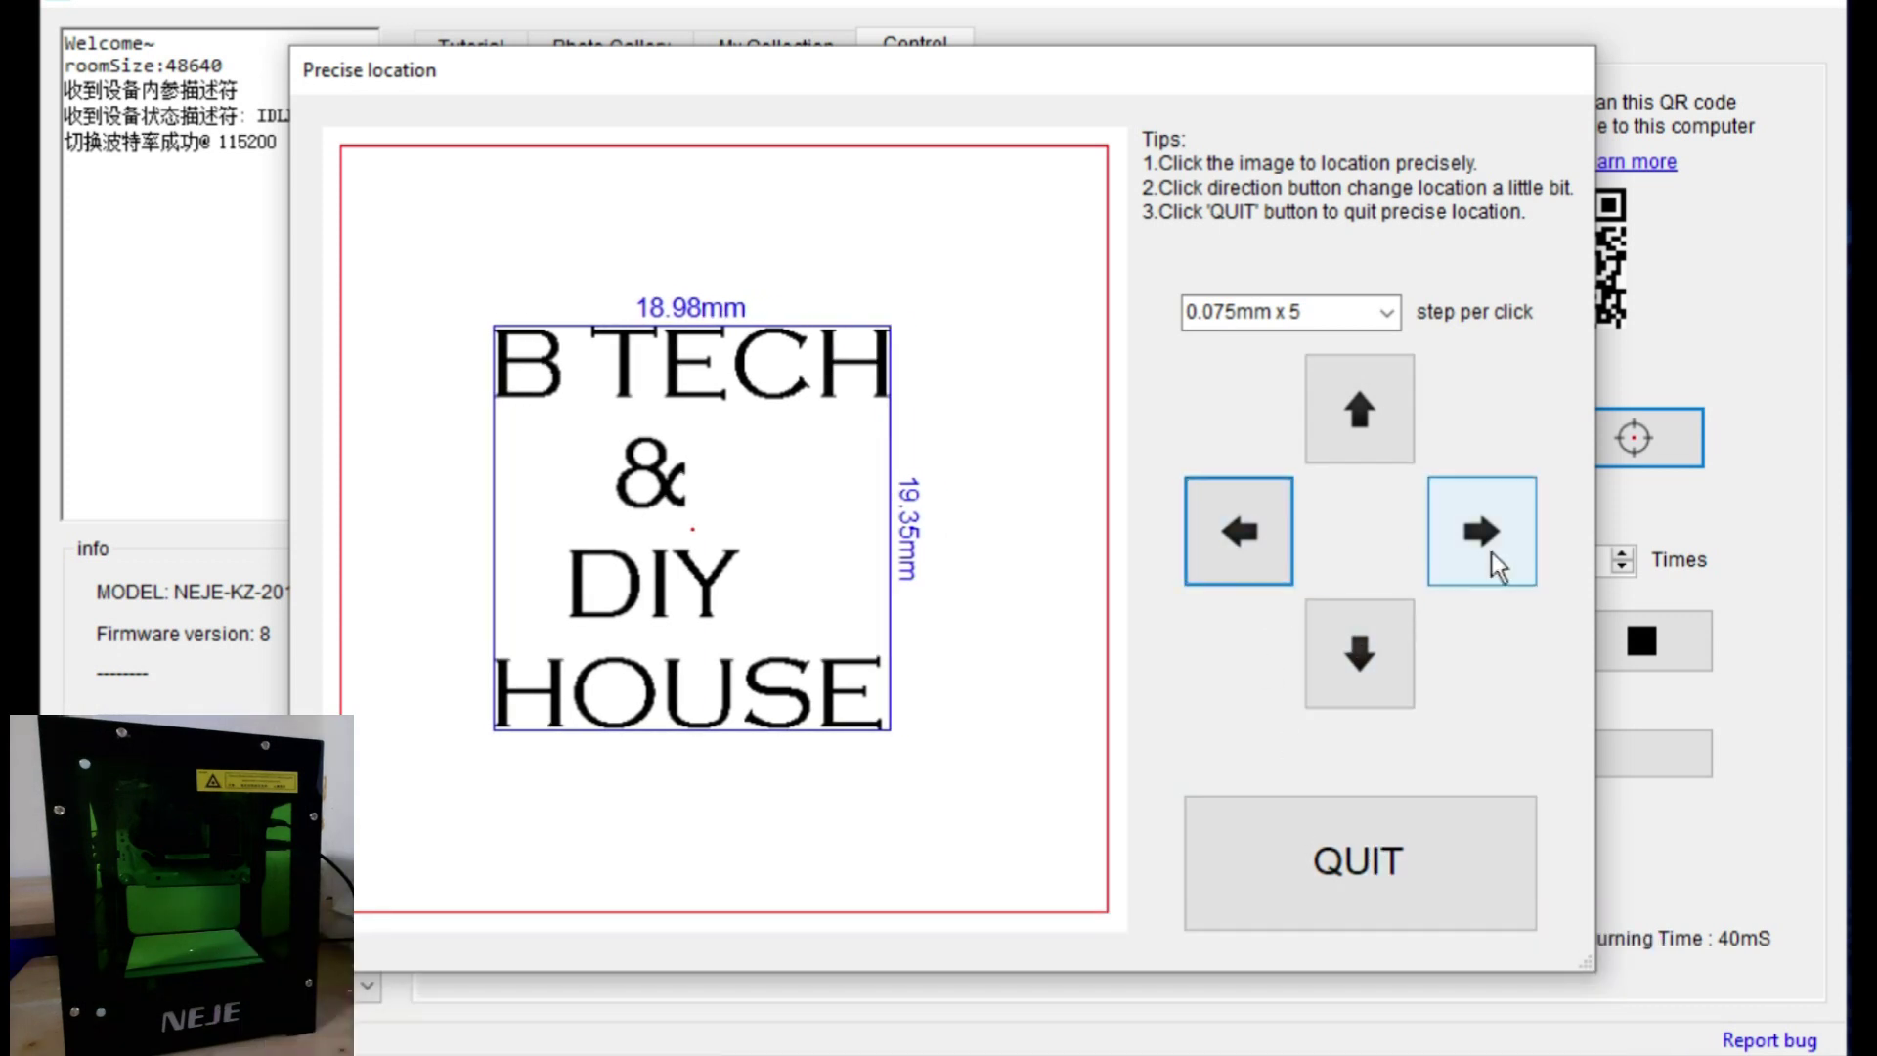
{"action": "left_click", "coordinate": [1493, 551]}
{"action": "left_click", "coordinate": [1493, 551]}
{"action": "left_click", "coordinate": [1493, 551]}
{"action": "left_click", "coordinate": [1493, 551]}
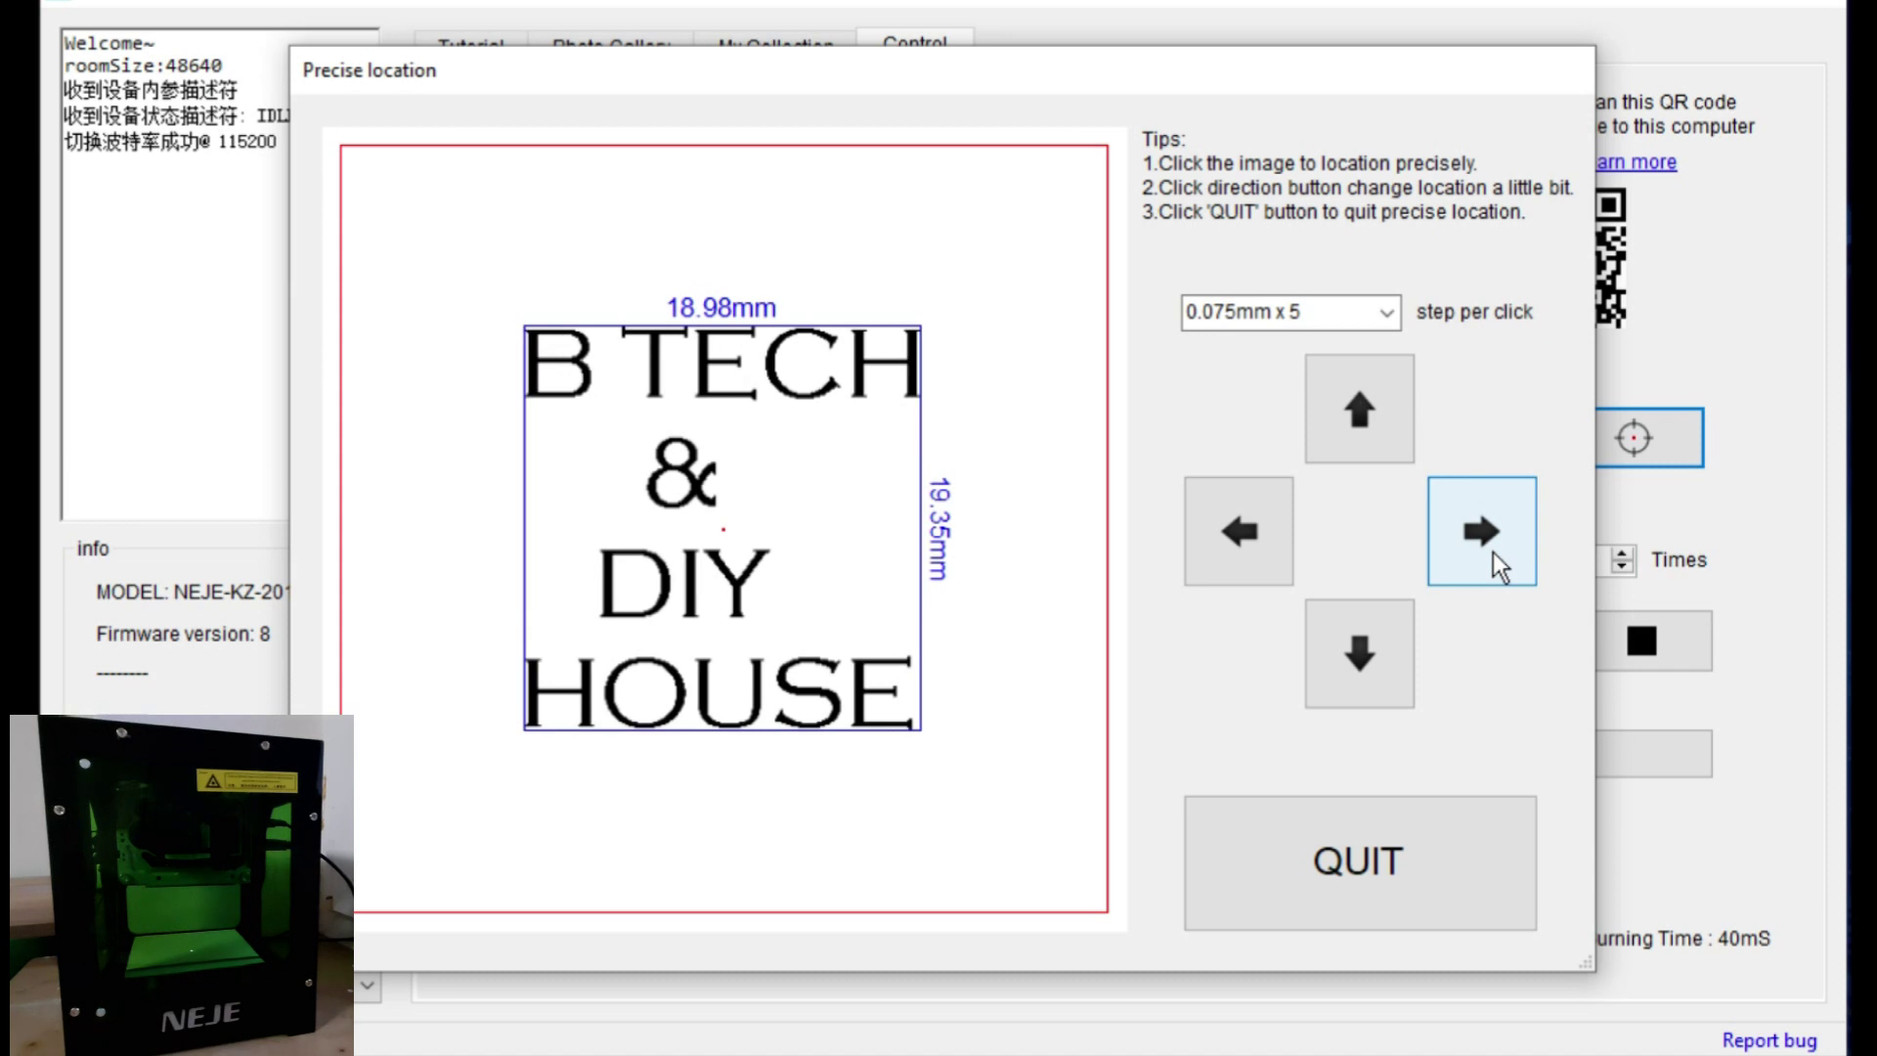
{"action": "left_click", "coordinate": [1422, 860]}
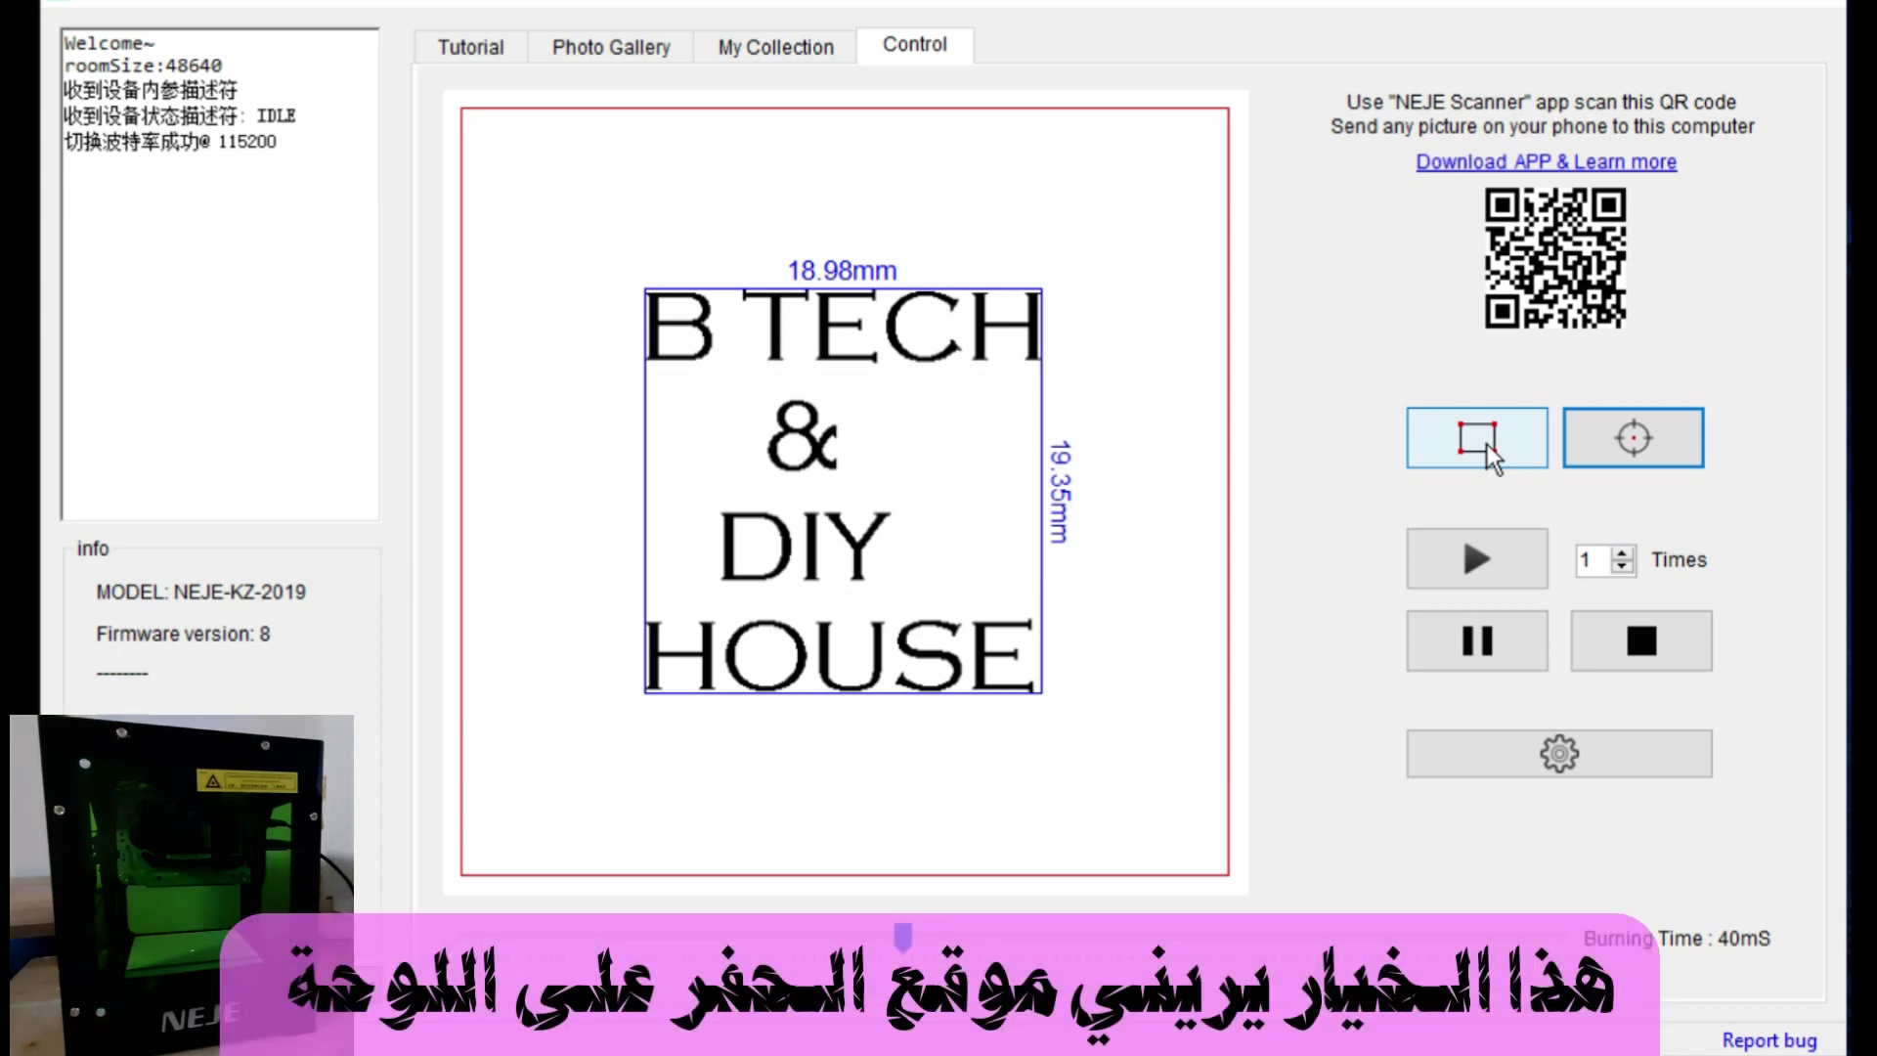
{"action": "left_click", "coordinate": [1487, 444]}
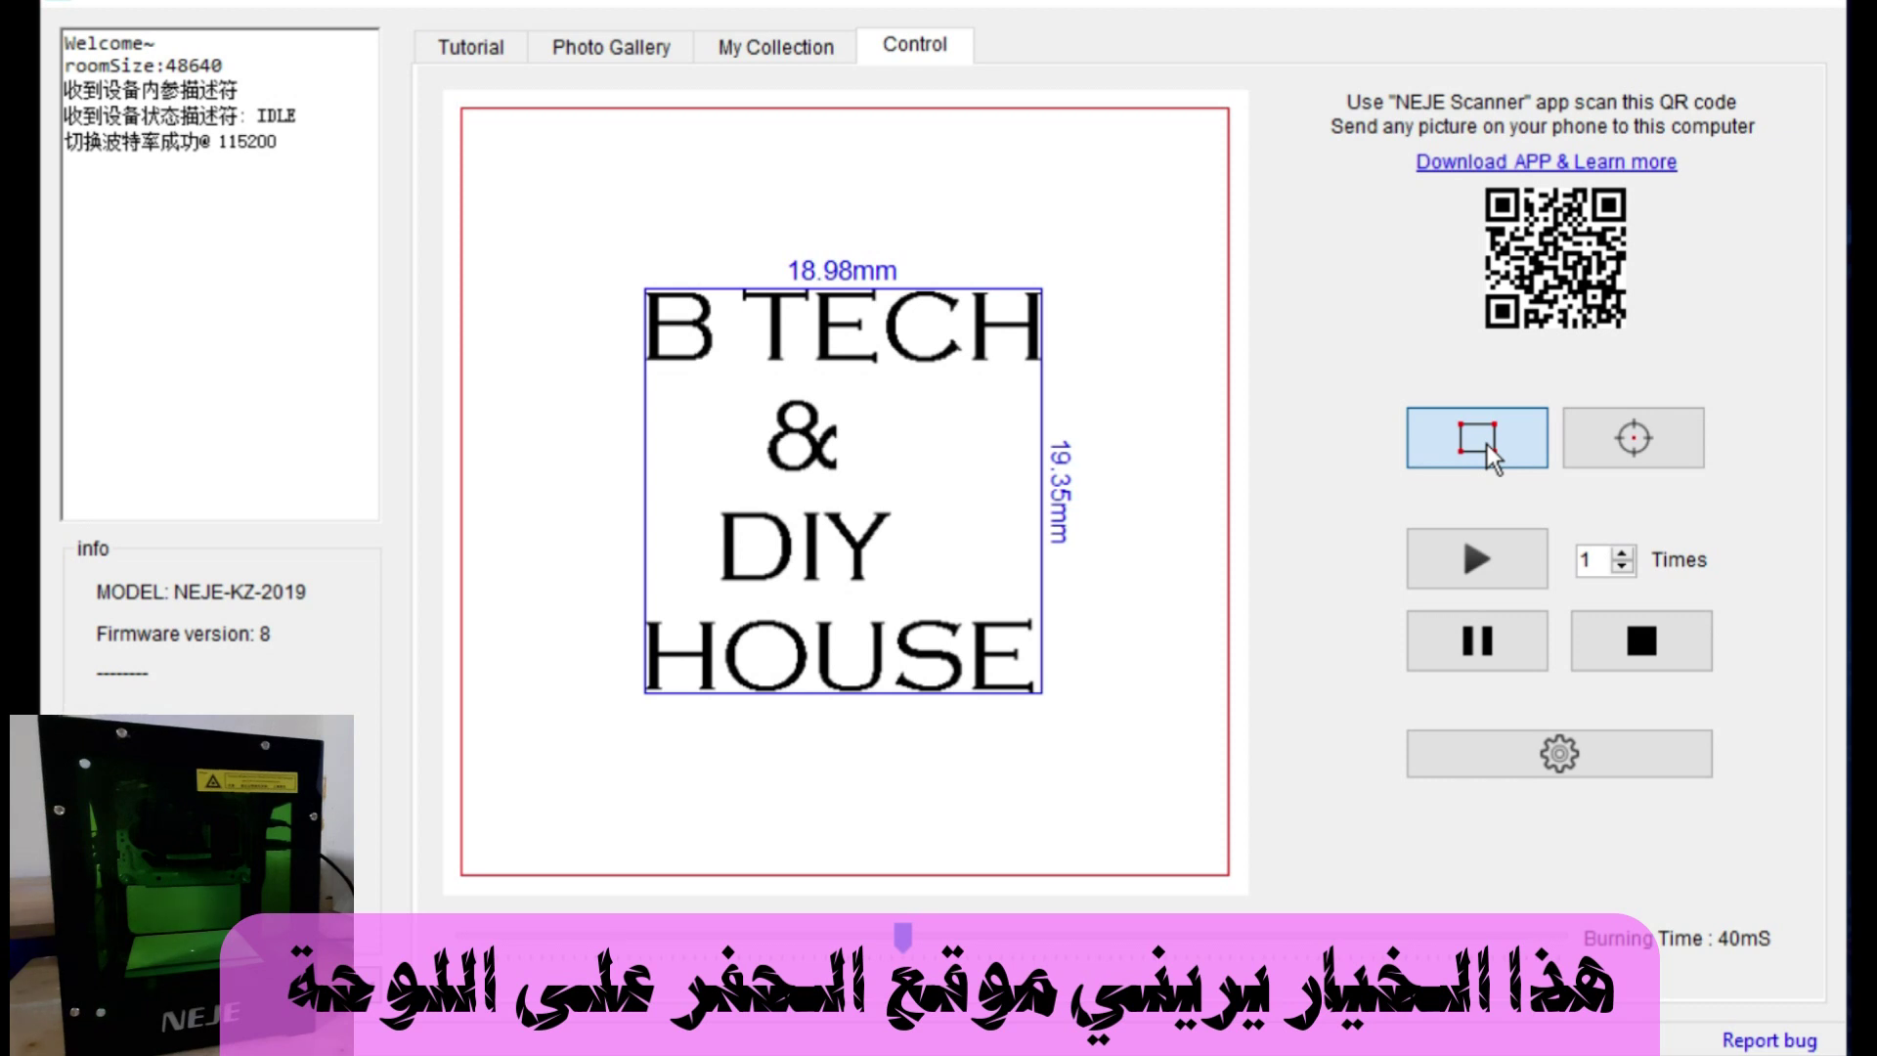
{"action": "left_click", "coordinate": [1487, 444]}
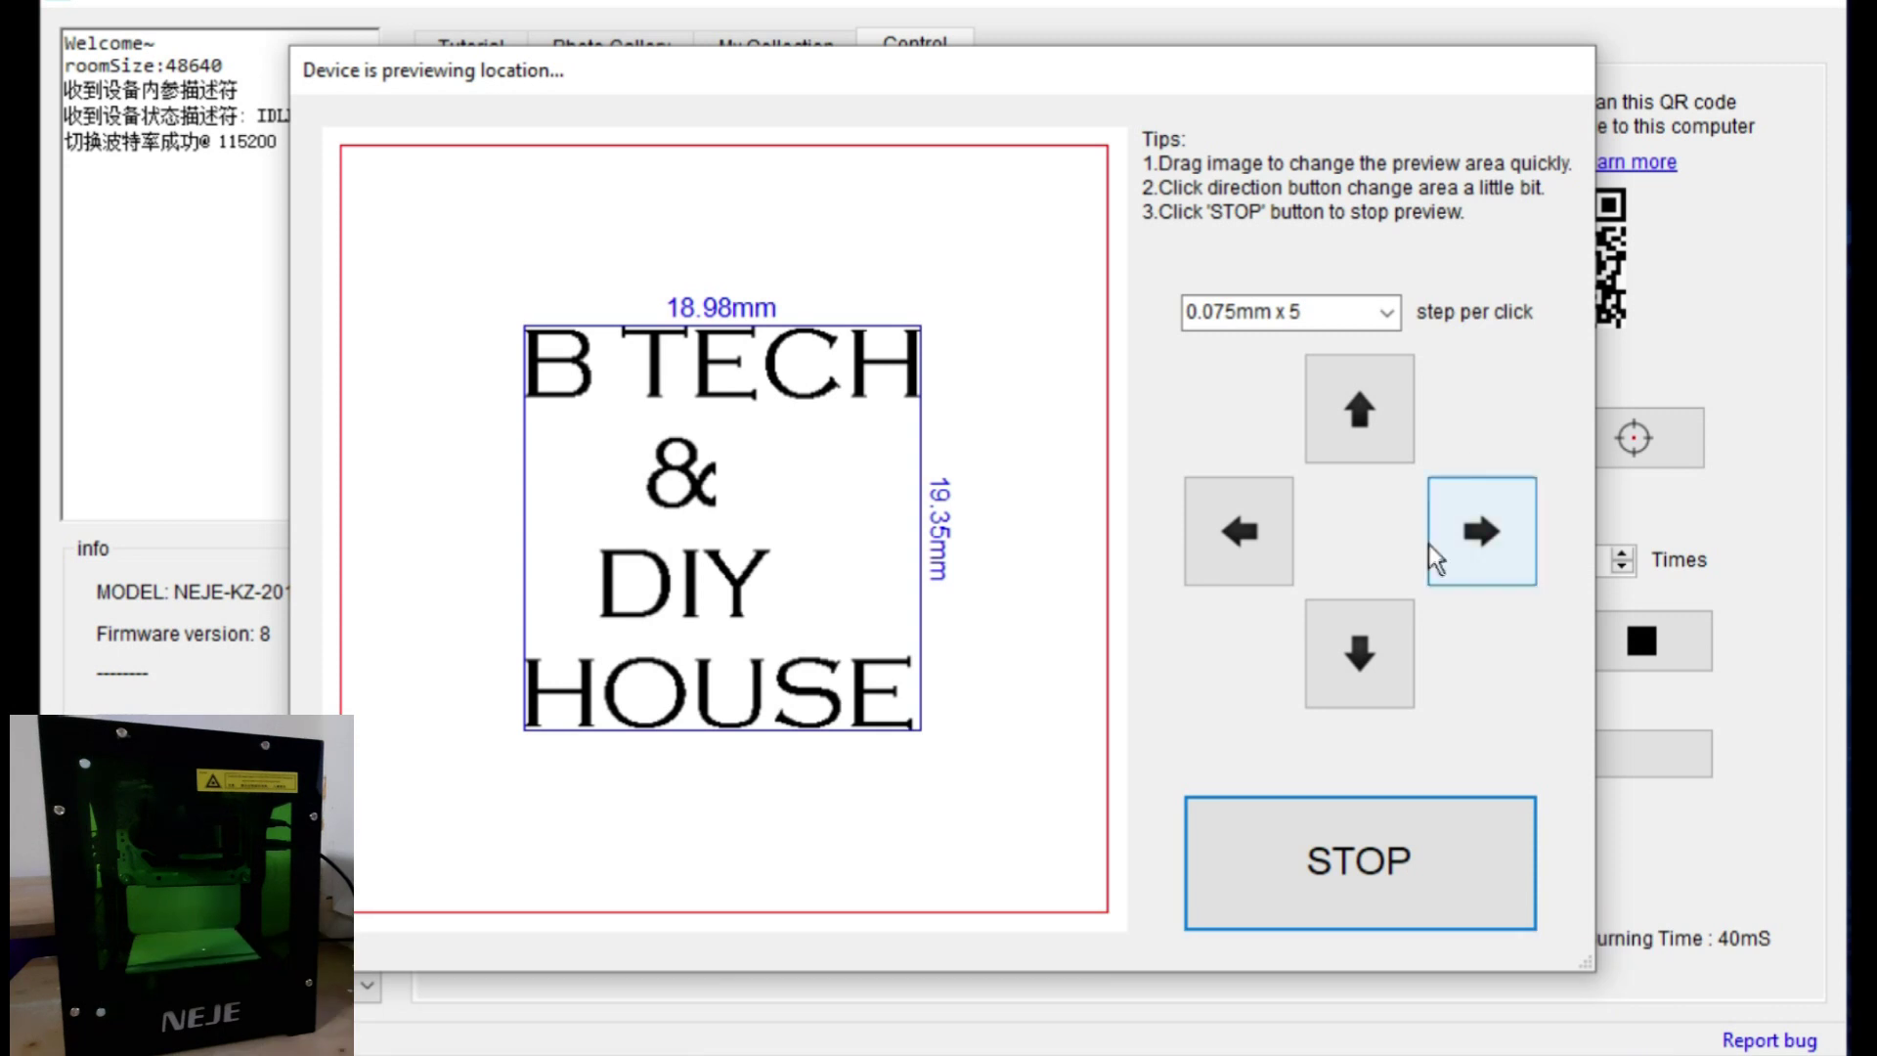
{"action": "left_click", "coordinate": [1423, 899]}
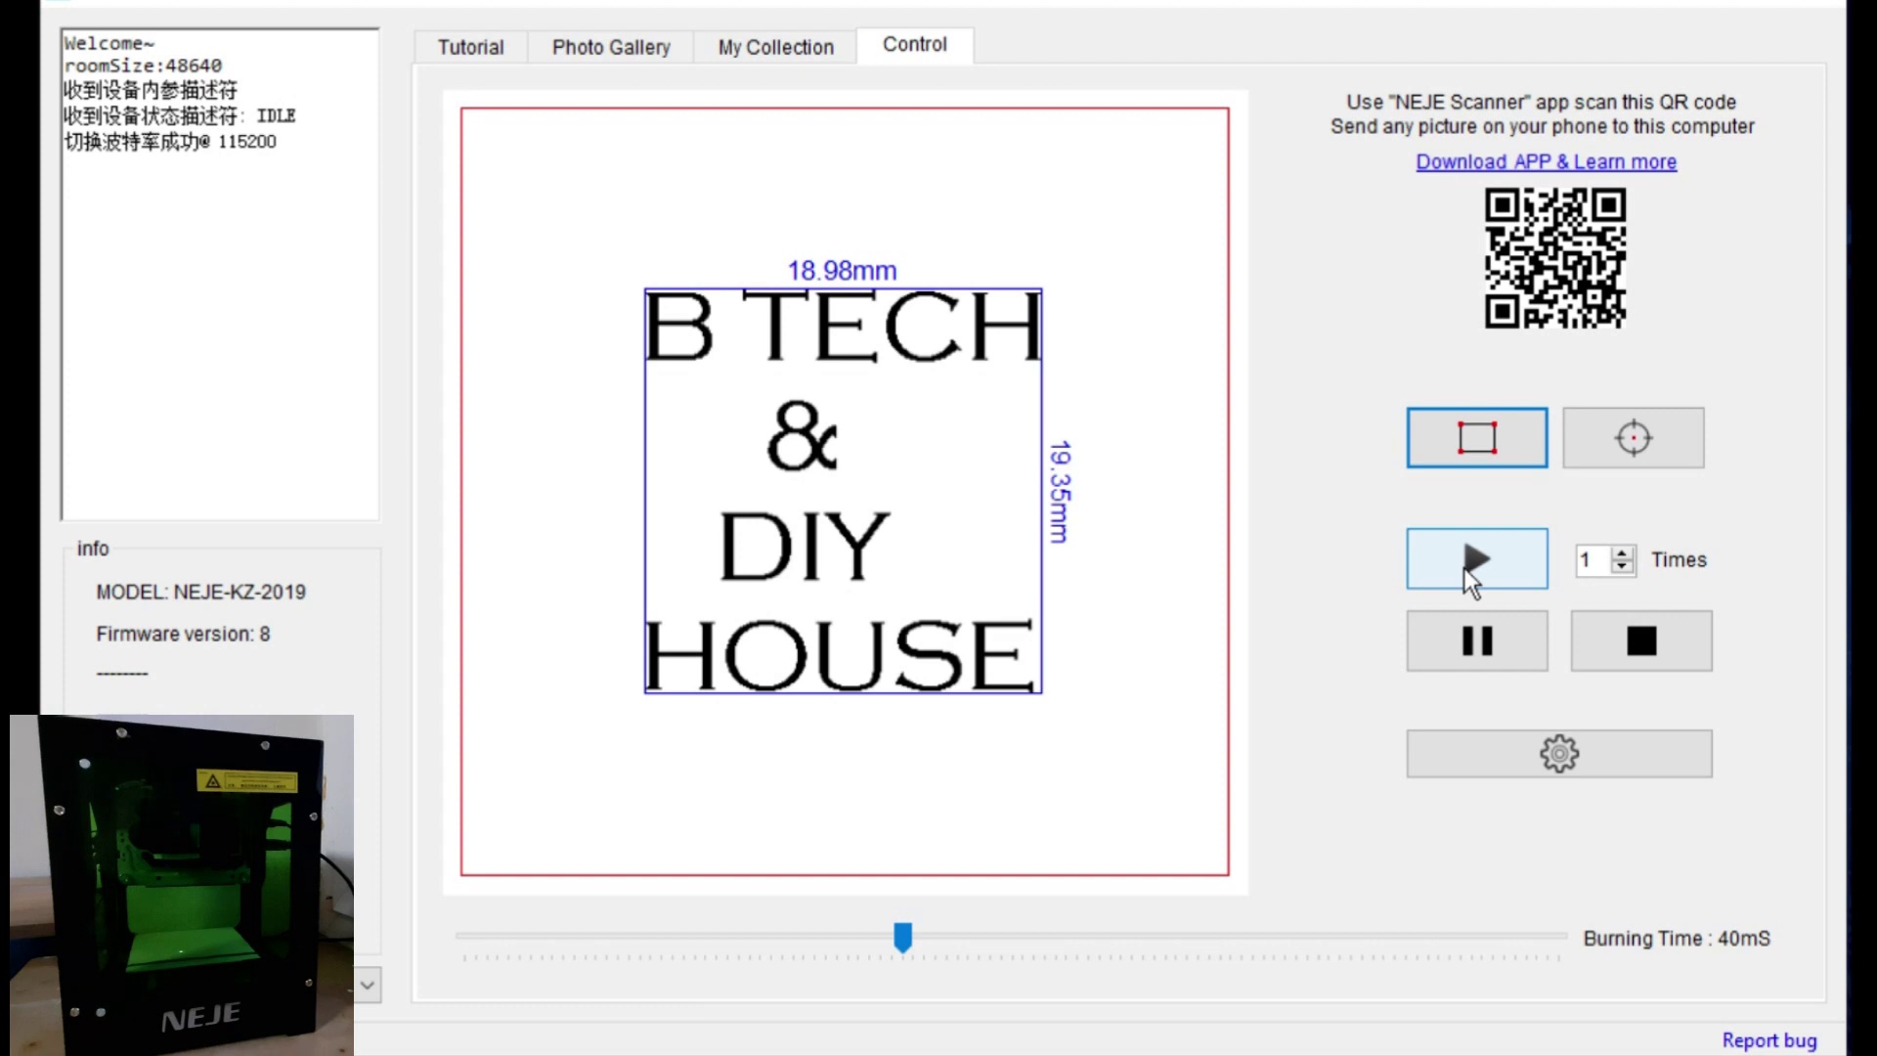
Lower the Burning Time slider from 40 mS to 30 mS
{"action": "left_click", "coordinate": [907, 940]}
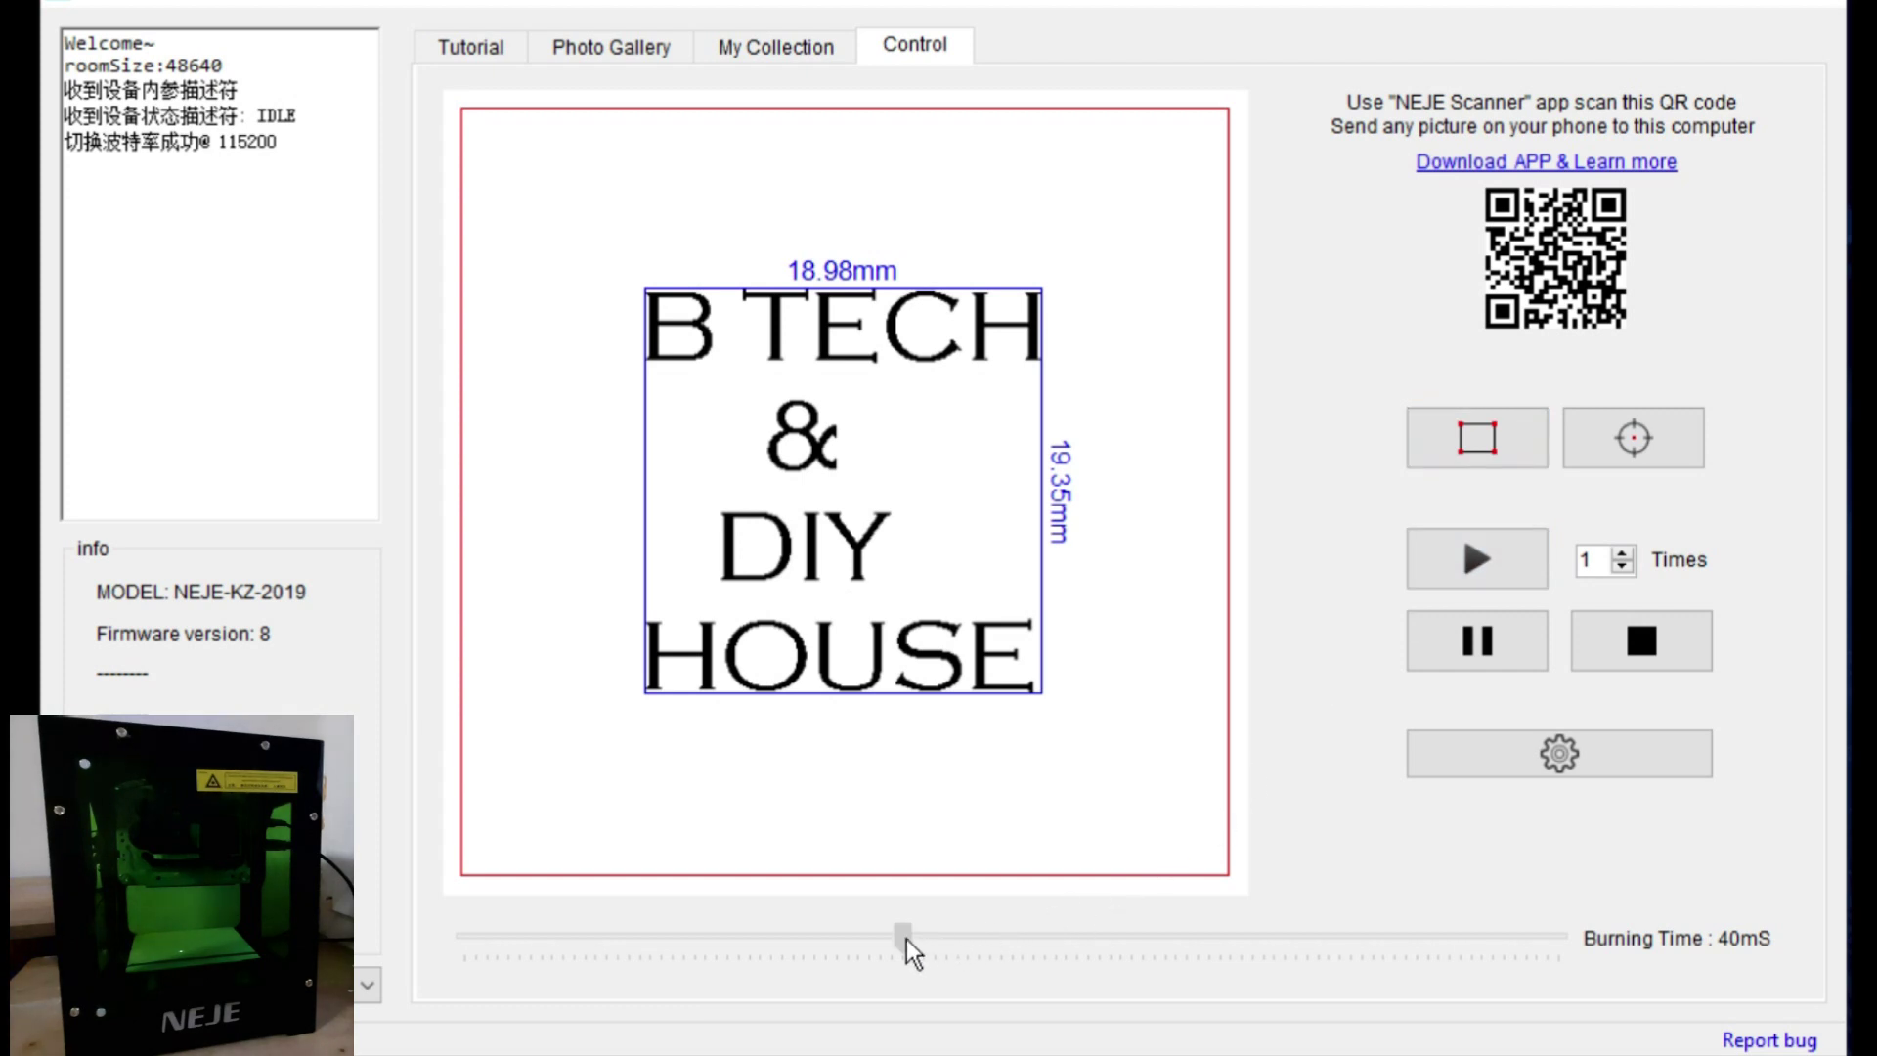
{"action": "left_click_drag", "start_coordinate": [906, 941], "coordinate": [801, 953]}
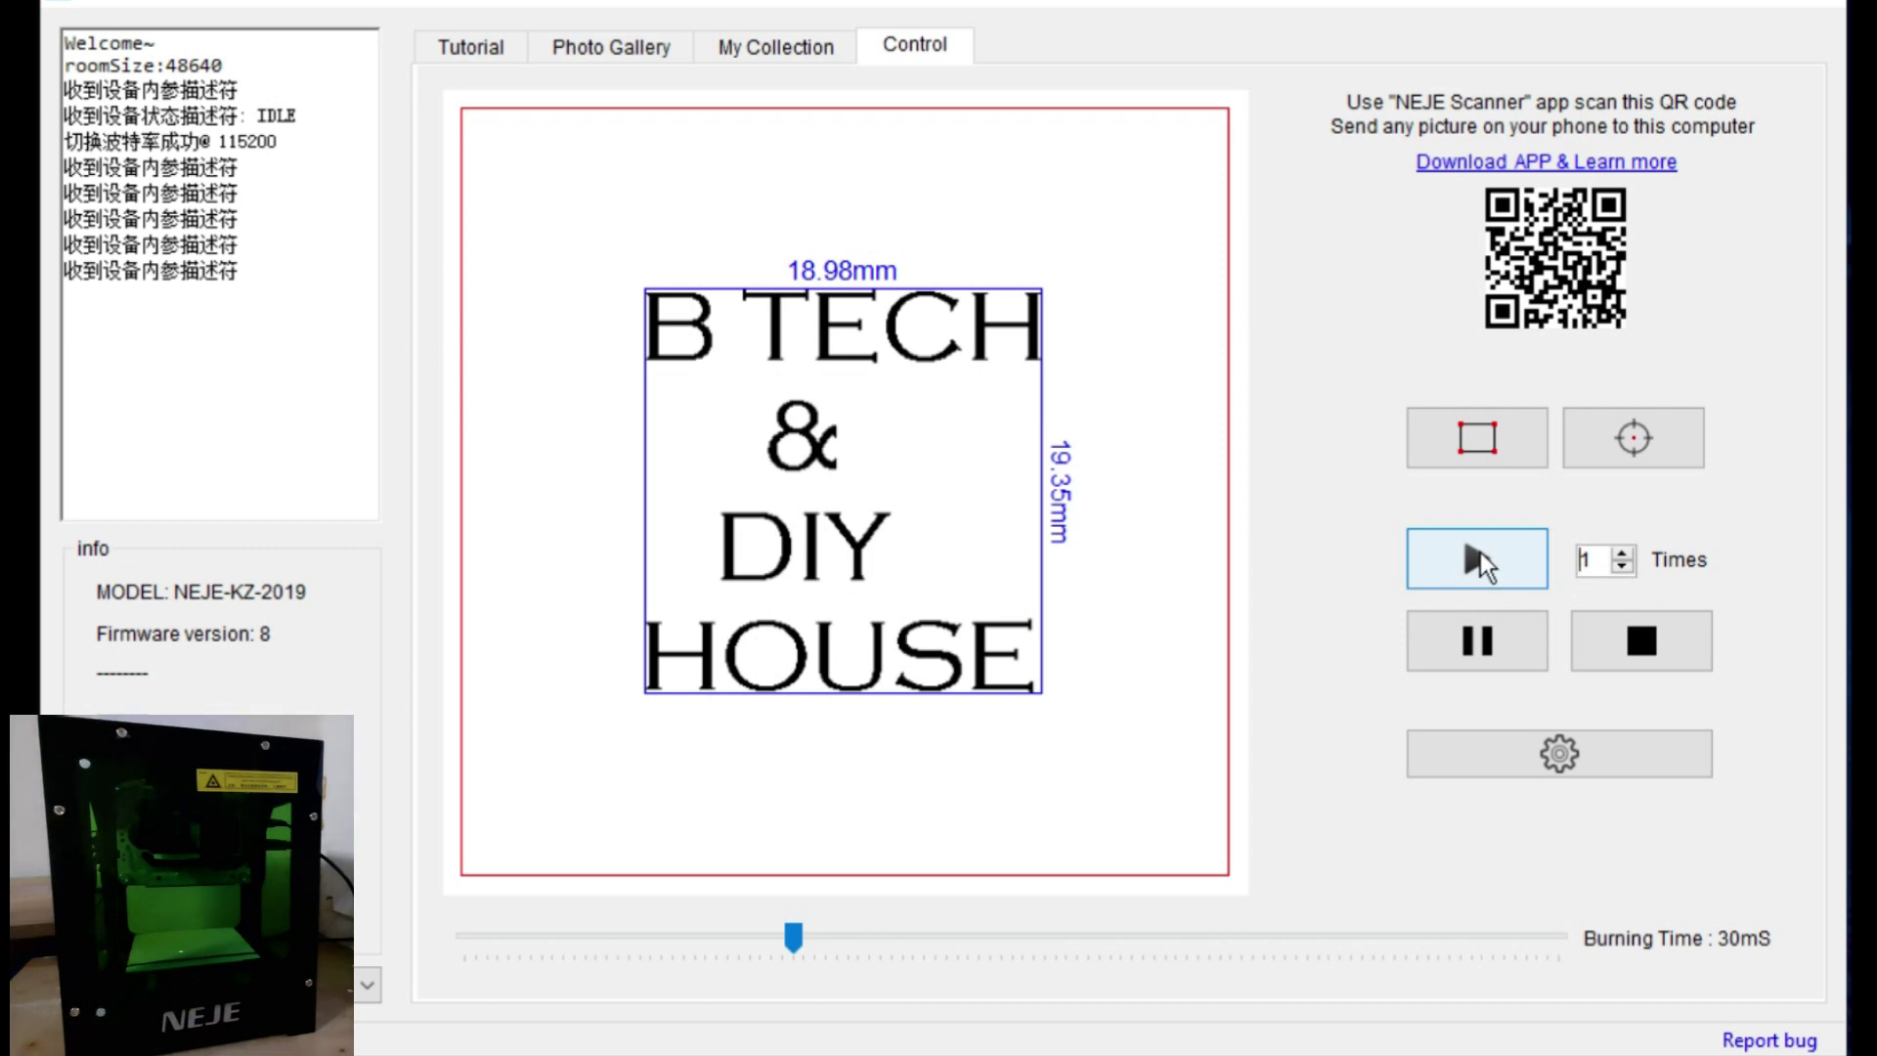
Run a single engraving of the text and let it complete
{"action": "left_click", "coordinate": [1480, 551]}
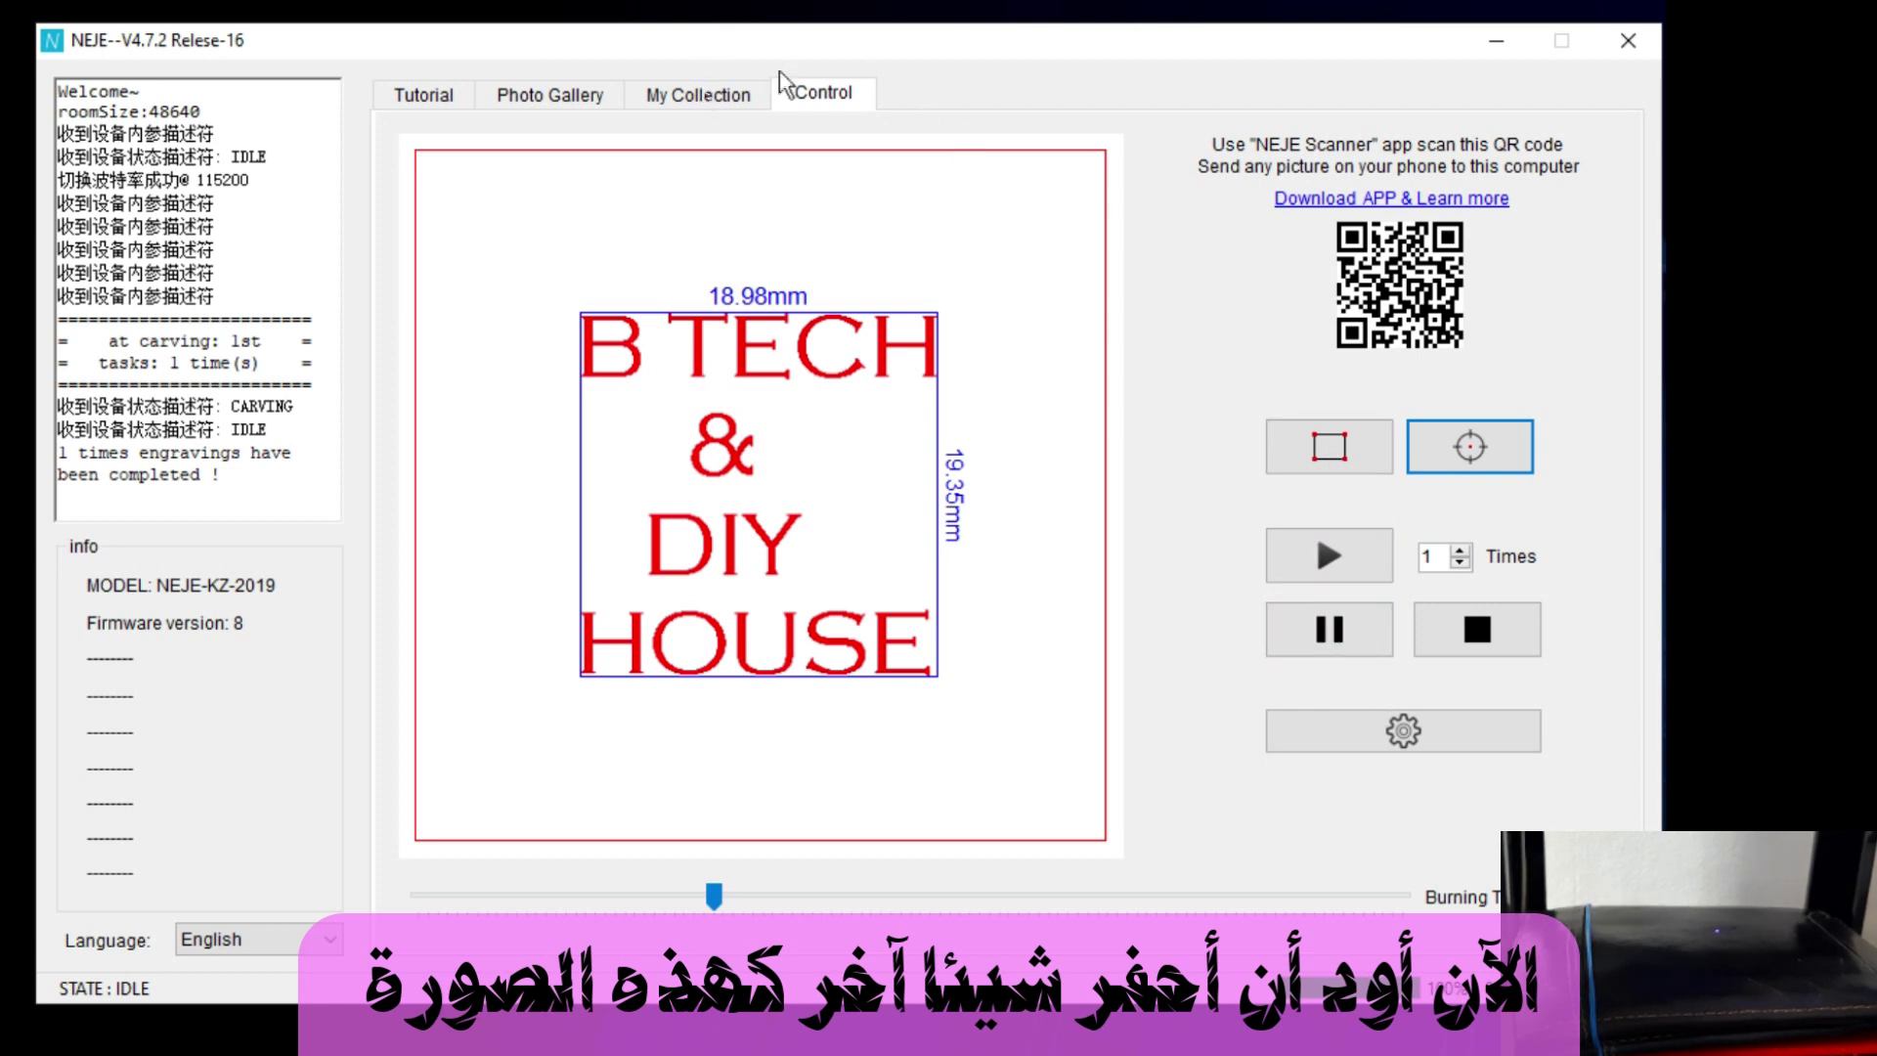
Import the logo photo and crop its left, right and top to 28.13 × 31.65 mm
{"action": "left_click_drag", "start_coordinate": [924, 44], "coordinate": [1530, 34]}
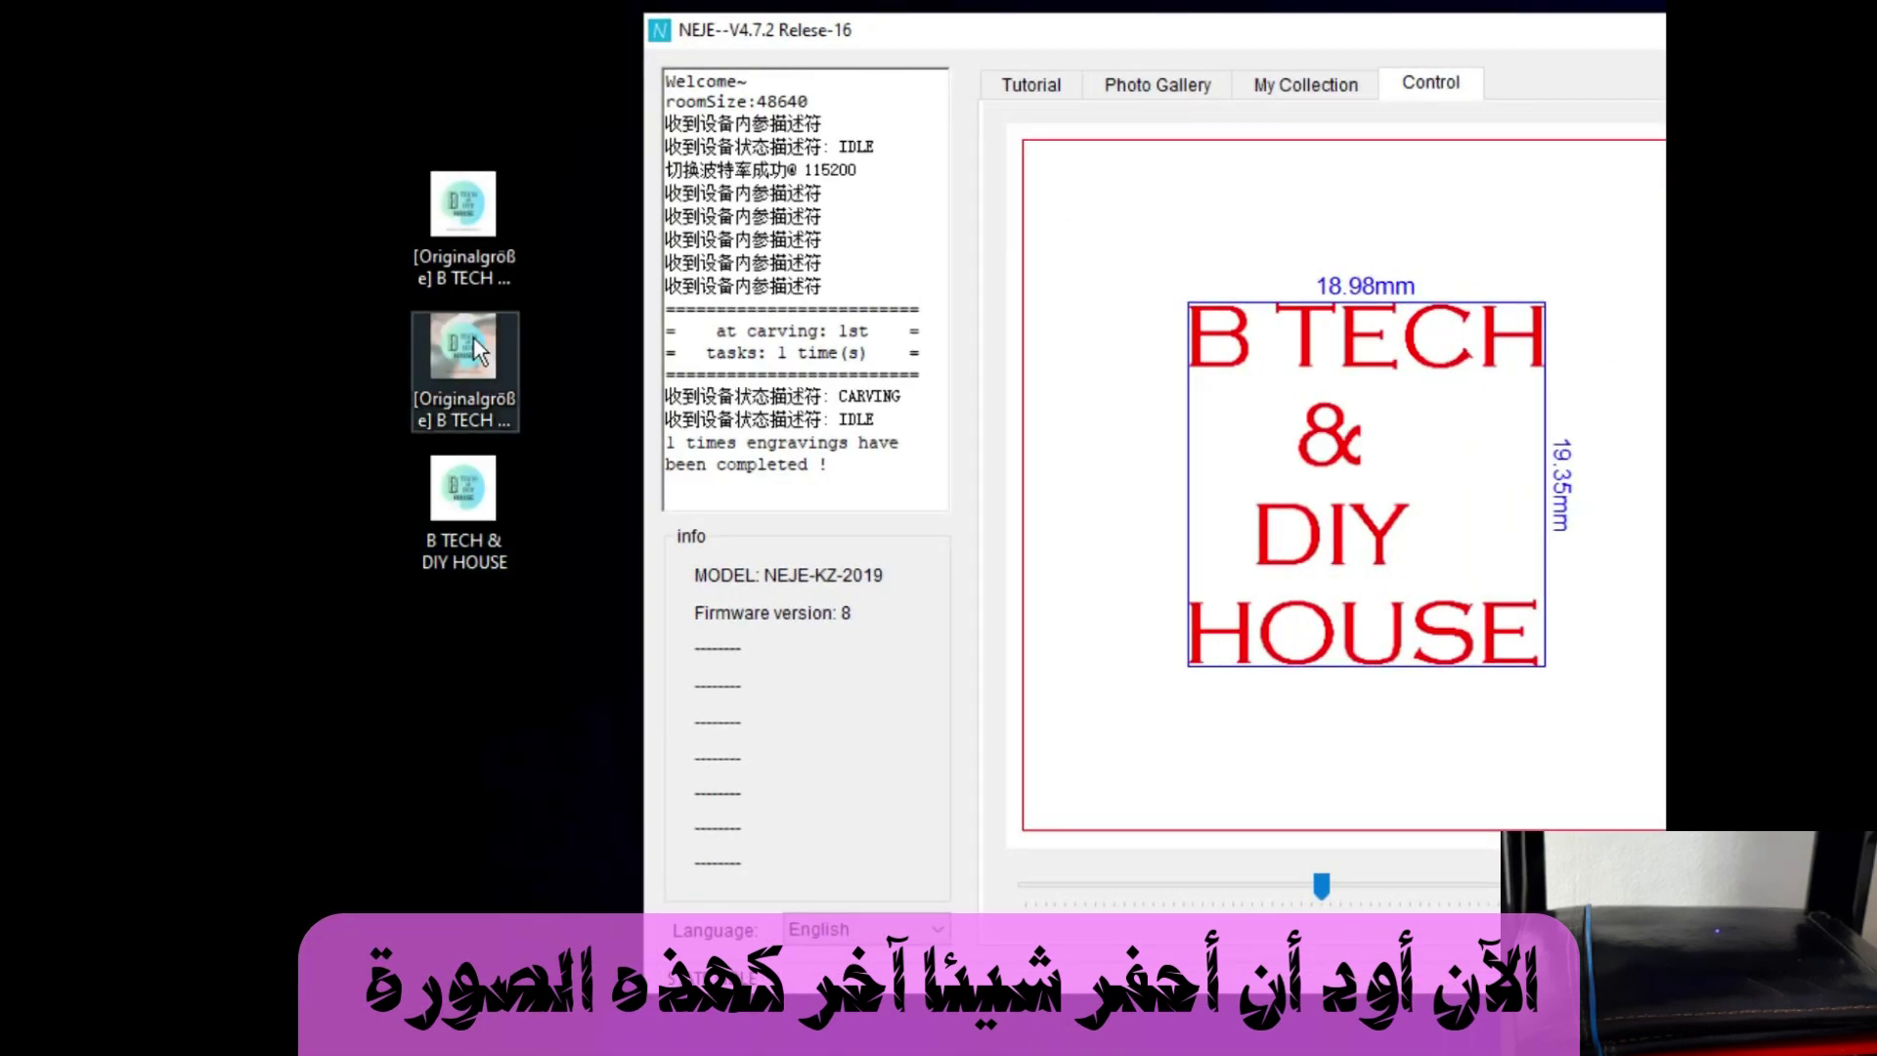
{"action": "left_click_drag", "start_coordinate": [455, 342], "coordinate": [1344, 430]}
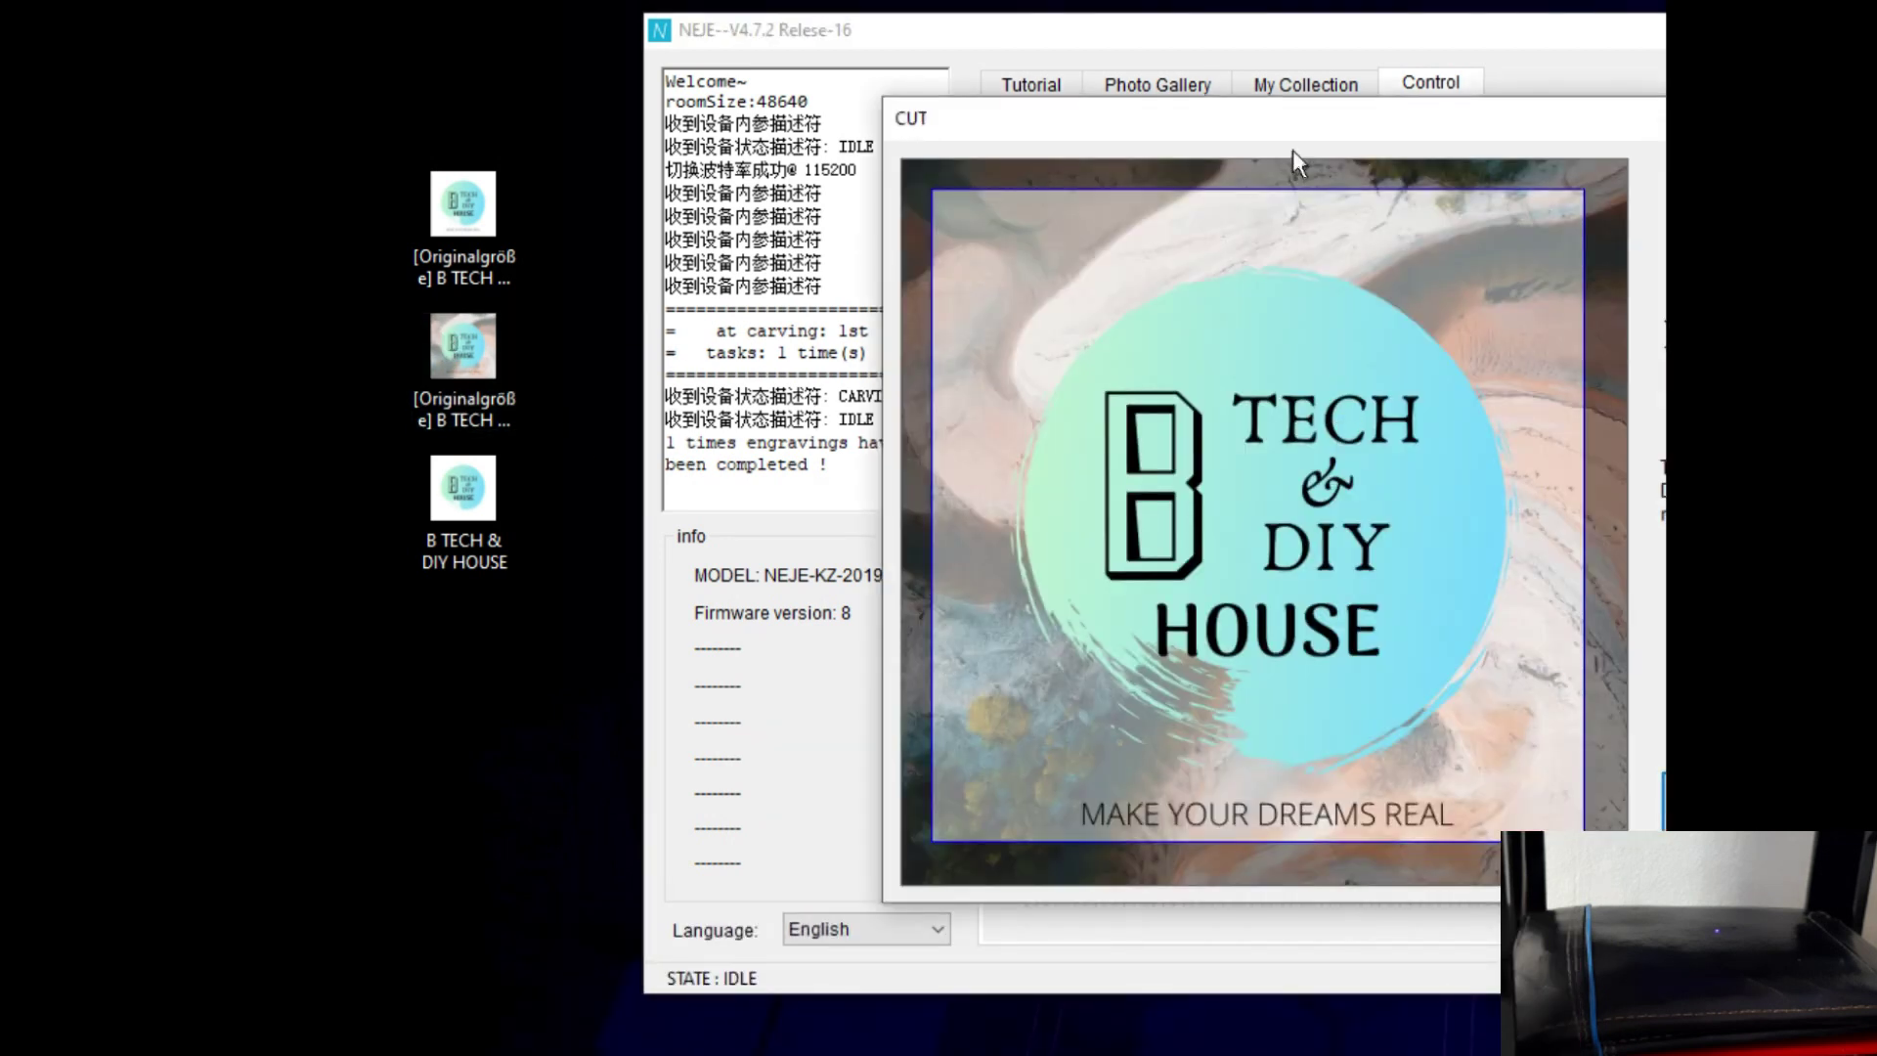
{"action": "left_click_drag", "start_coordinate": [923, 583], "coordinate": [990, 575]}
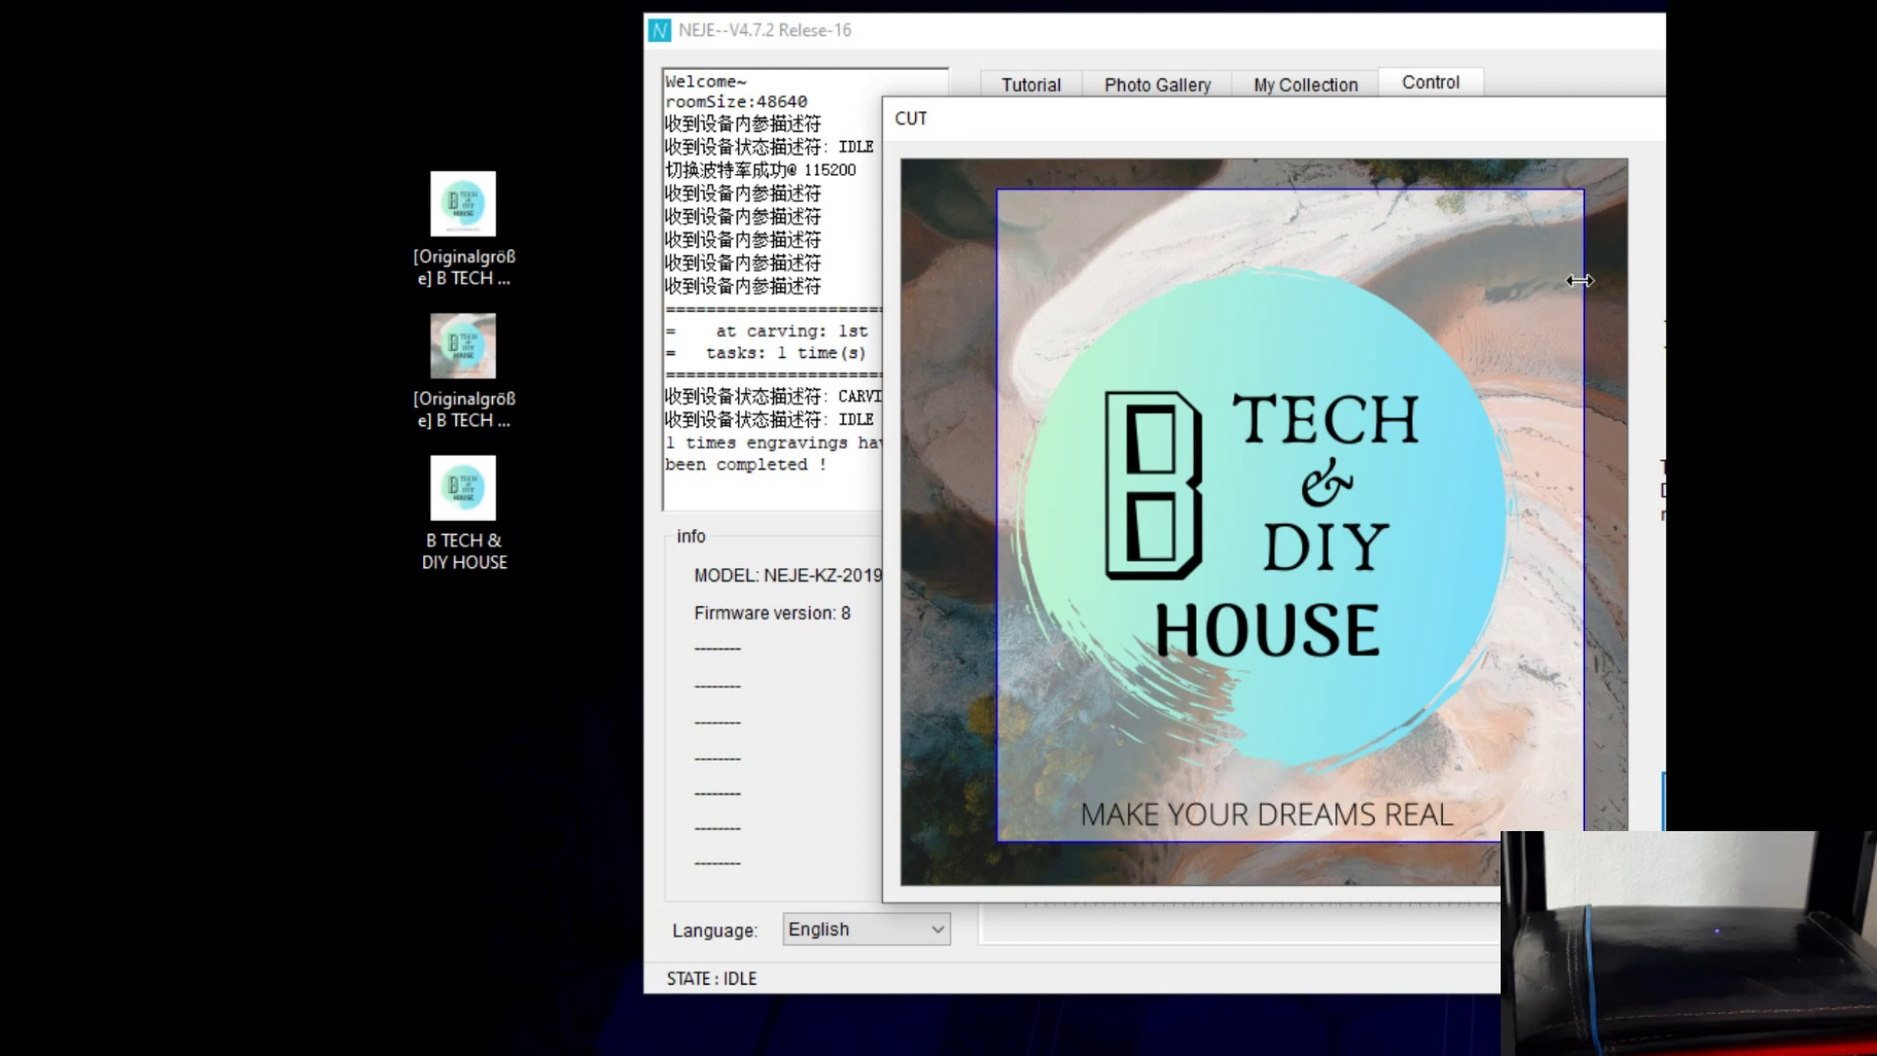
{"action": "left_click_drag", "start_coordinate": [1584, 282], "coordinate": [1540, 296]}
{"action": "left_click_drag", "start_coordinate": [1335, 179], "coordinate": [1326, 221]}
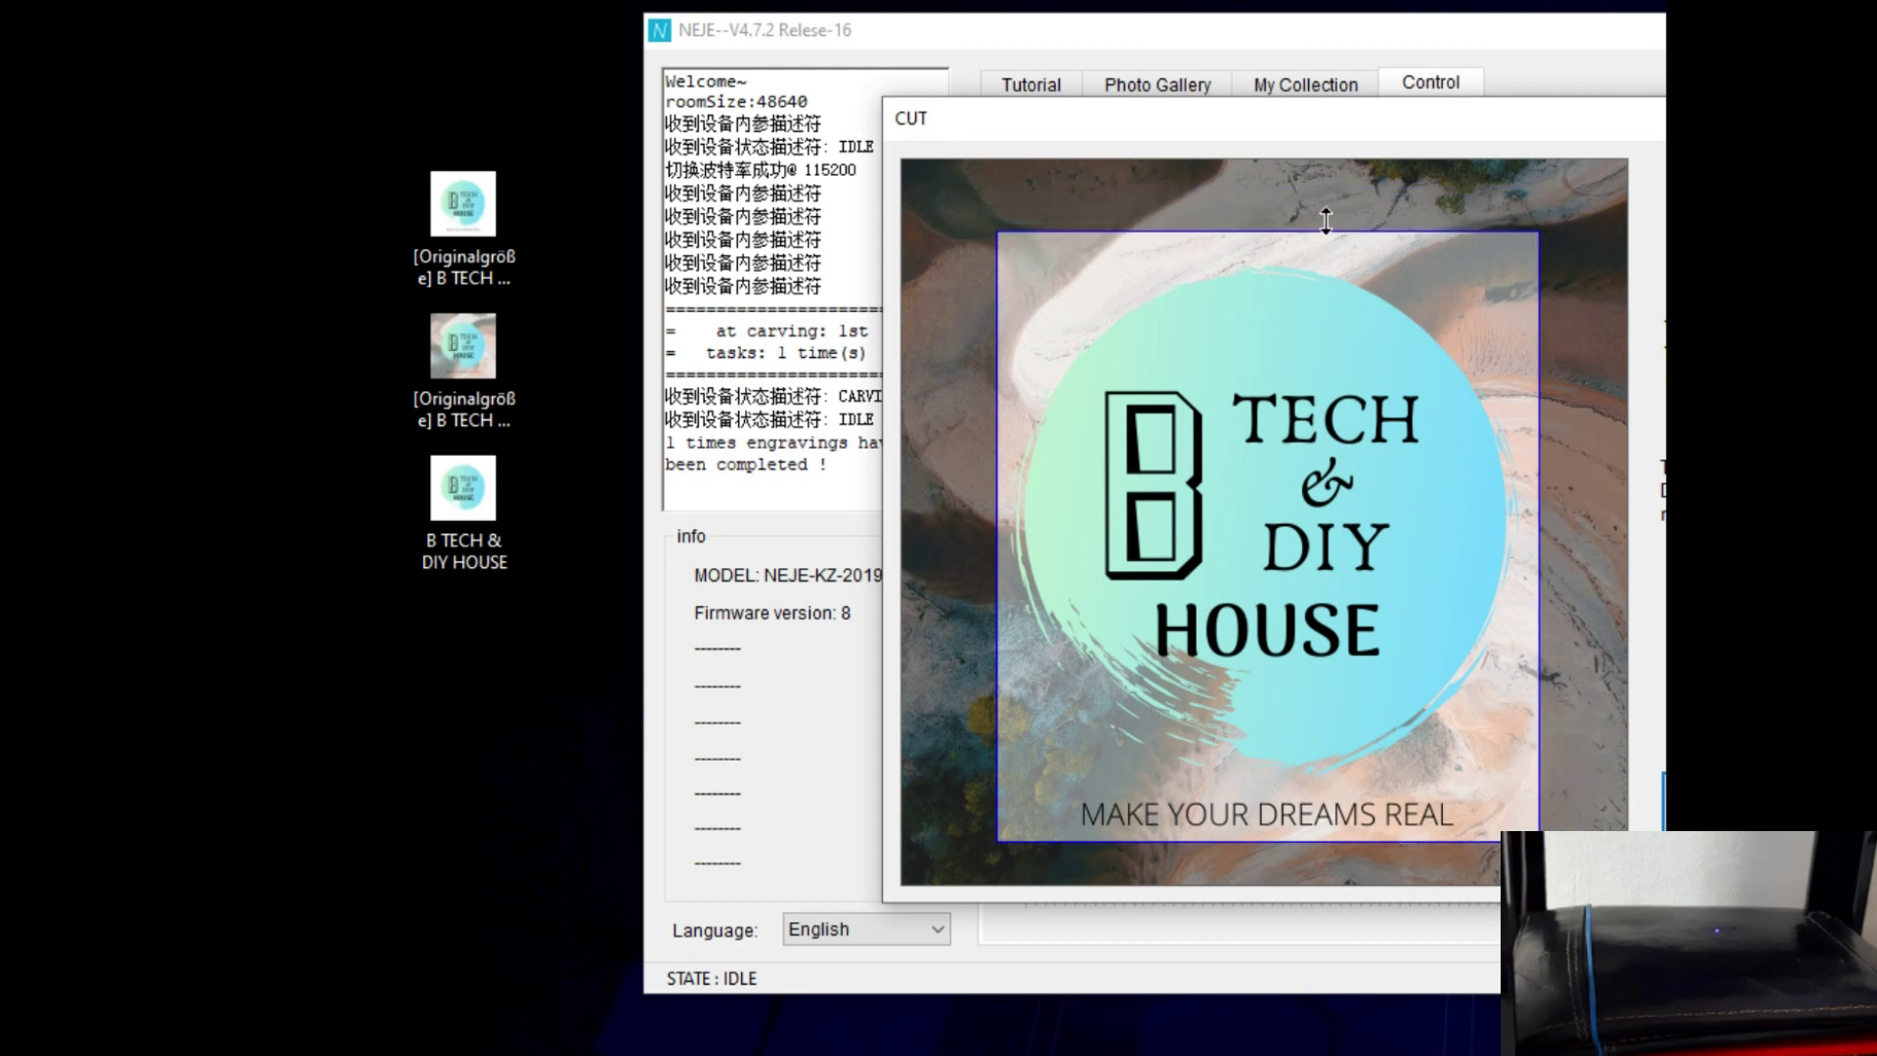
{"action": "double_click", "coordinate": [1557, 589]}
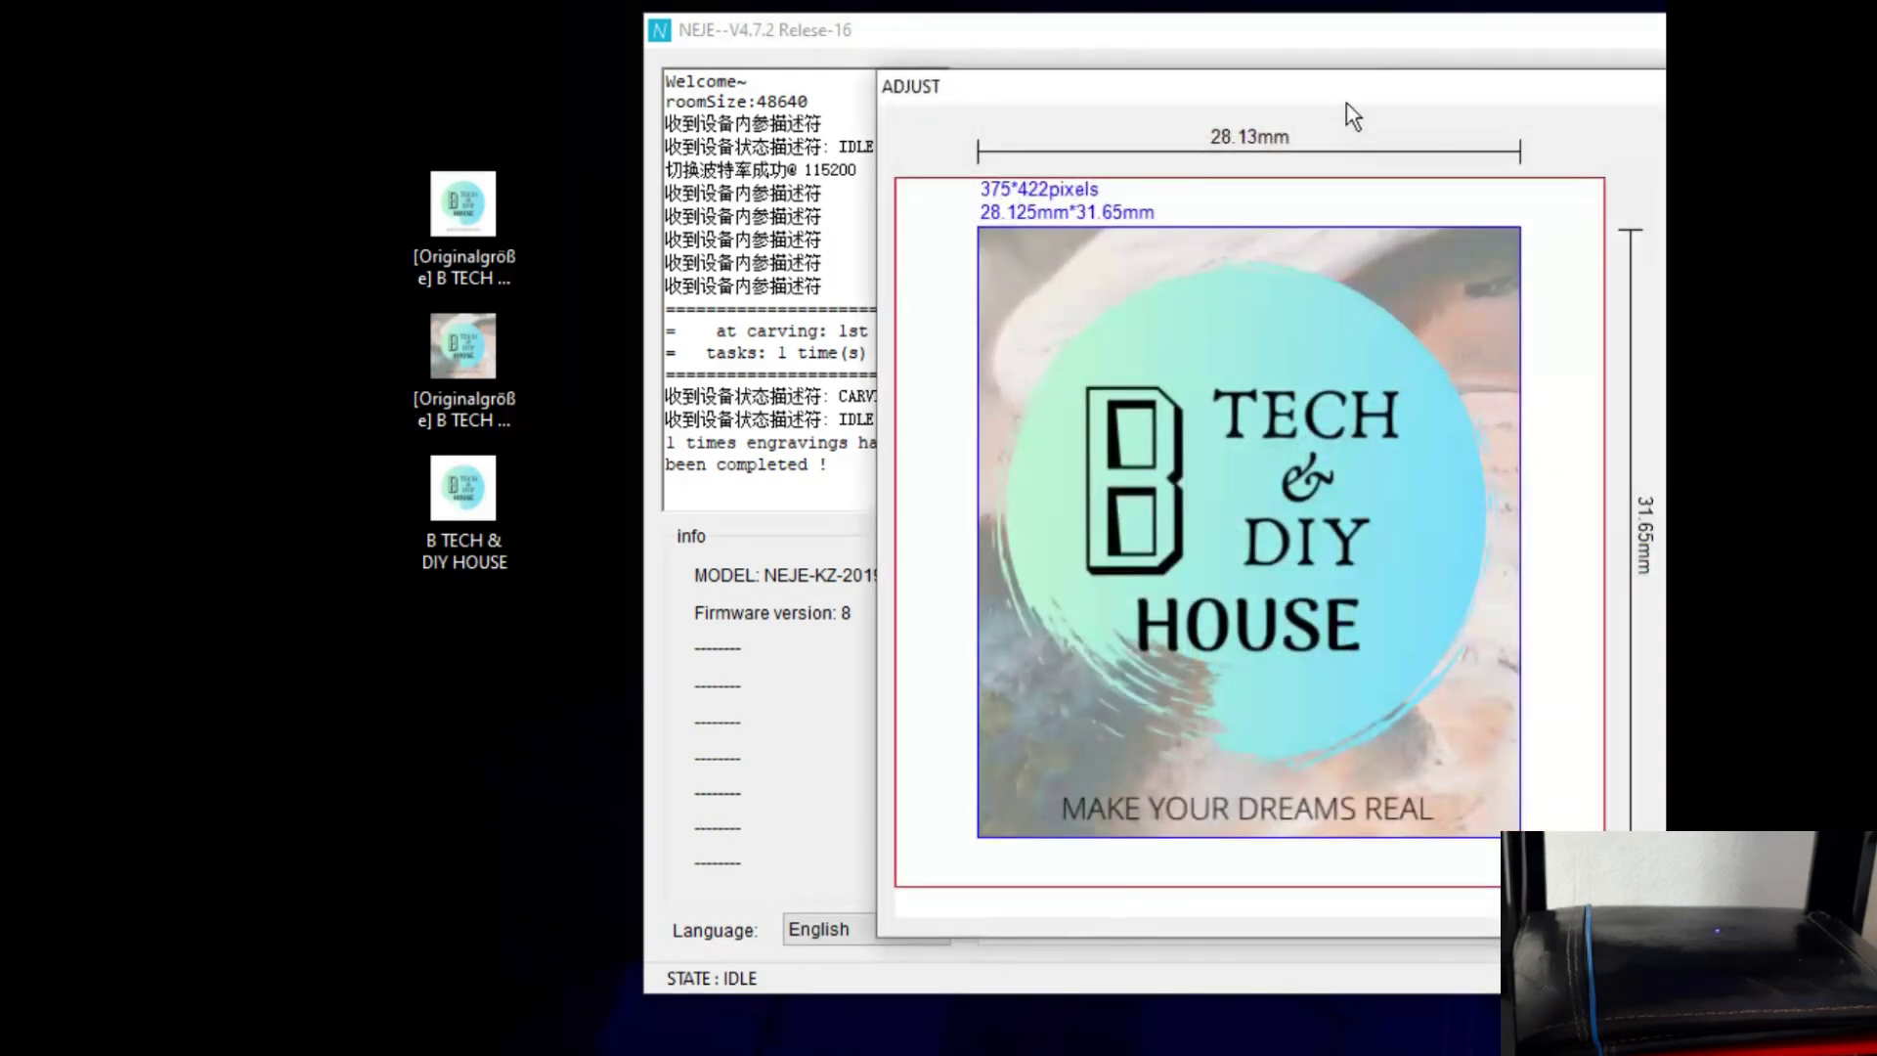
{"action": "left_click_drag", "start_coordinate": [1304, 79], "coordinate": [881, 68]}
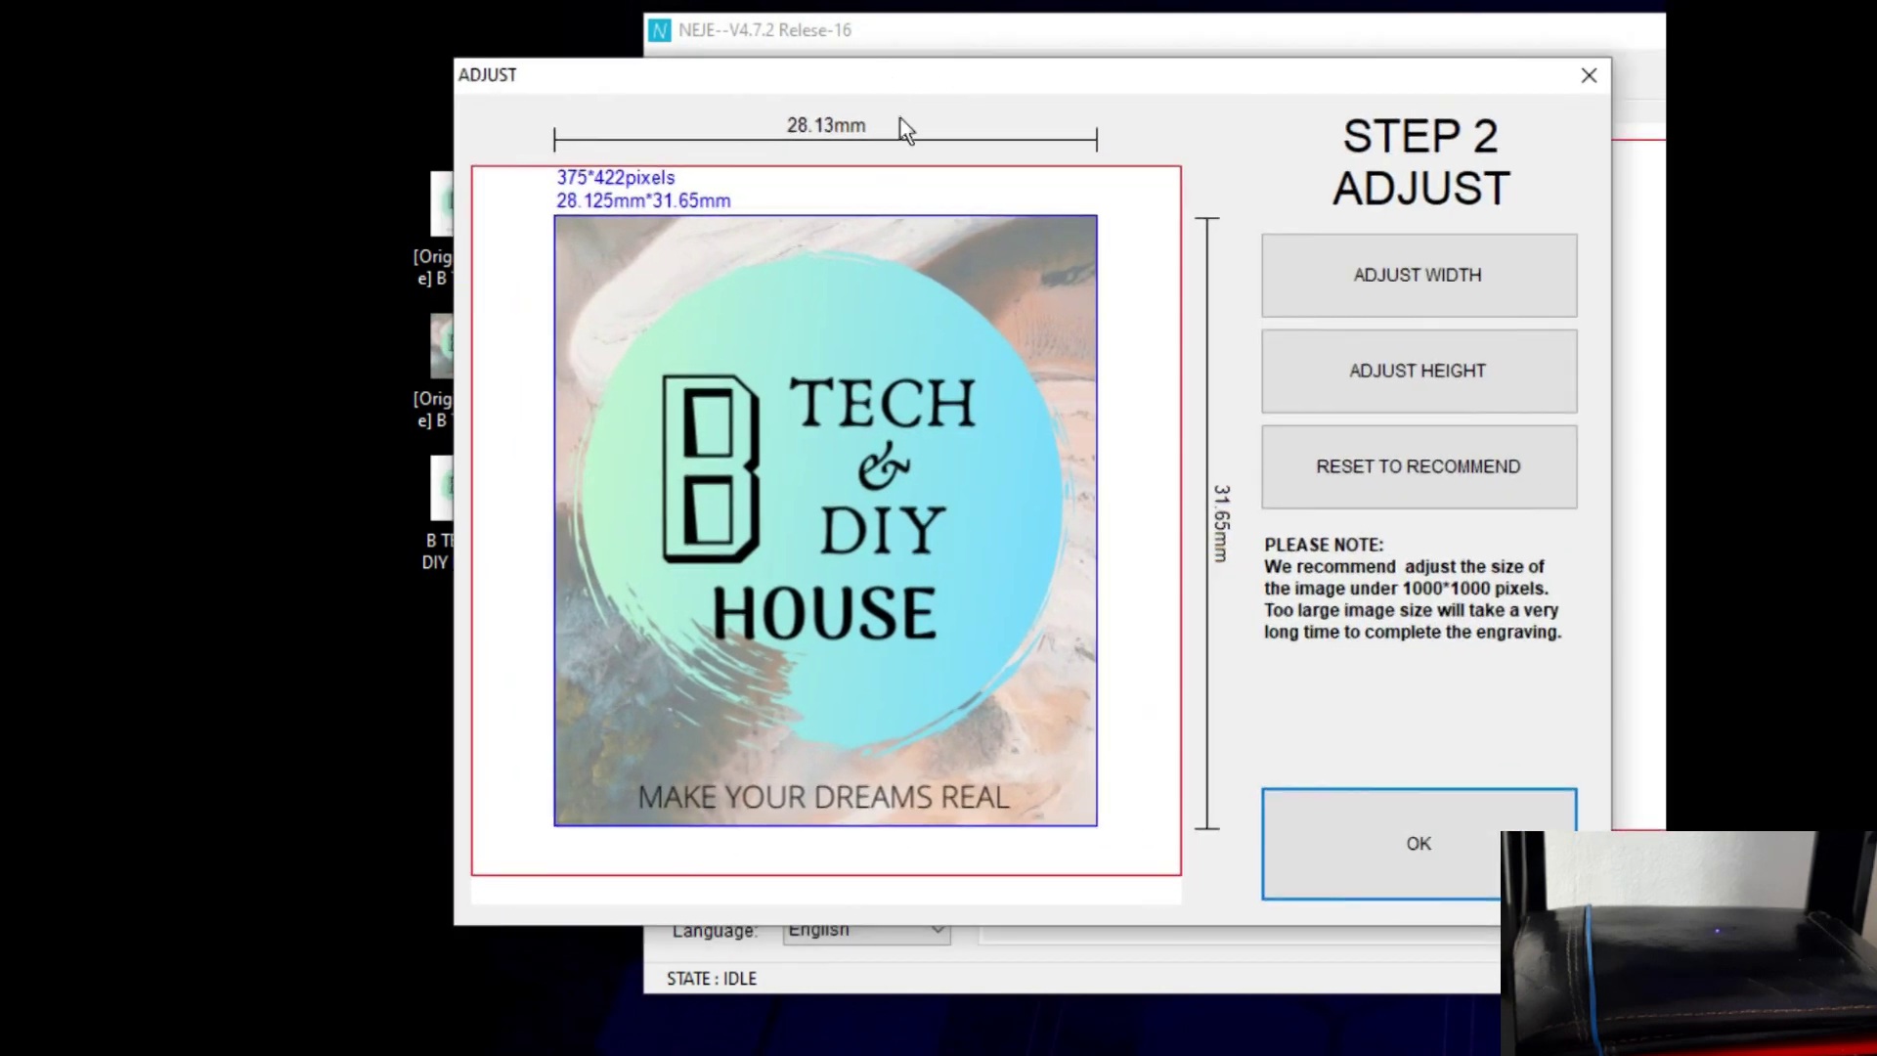
Accept the 28.13 × 31.65 mm size and preview the outline and dithered filter versions
{"action": "left_click", "coordinate": [1366, 847]}
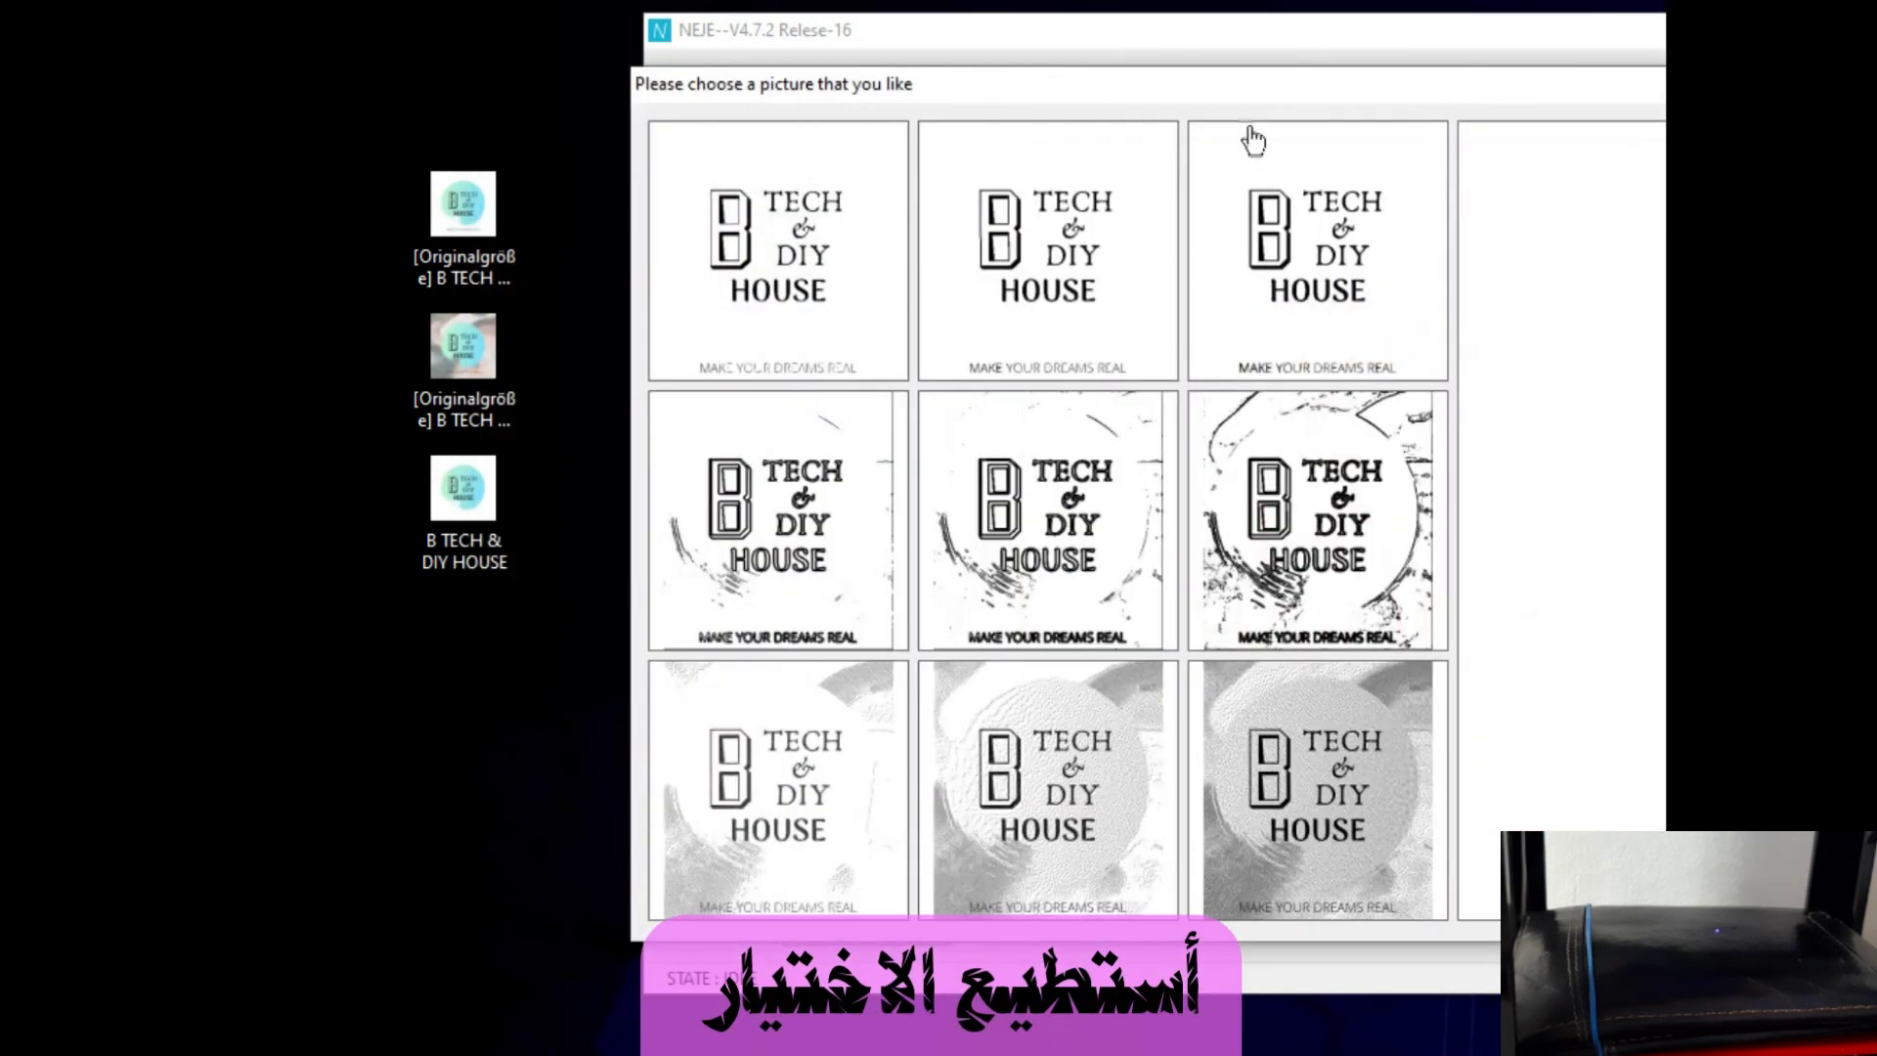
{"action": "left_click_drag", "start_coordinate": [1234, 95], "coordinate": [640, 115]}
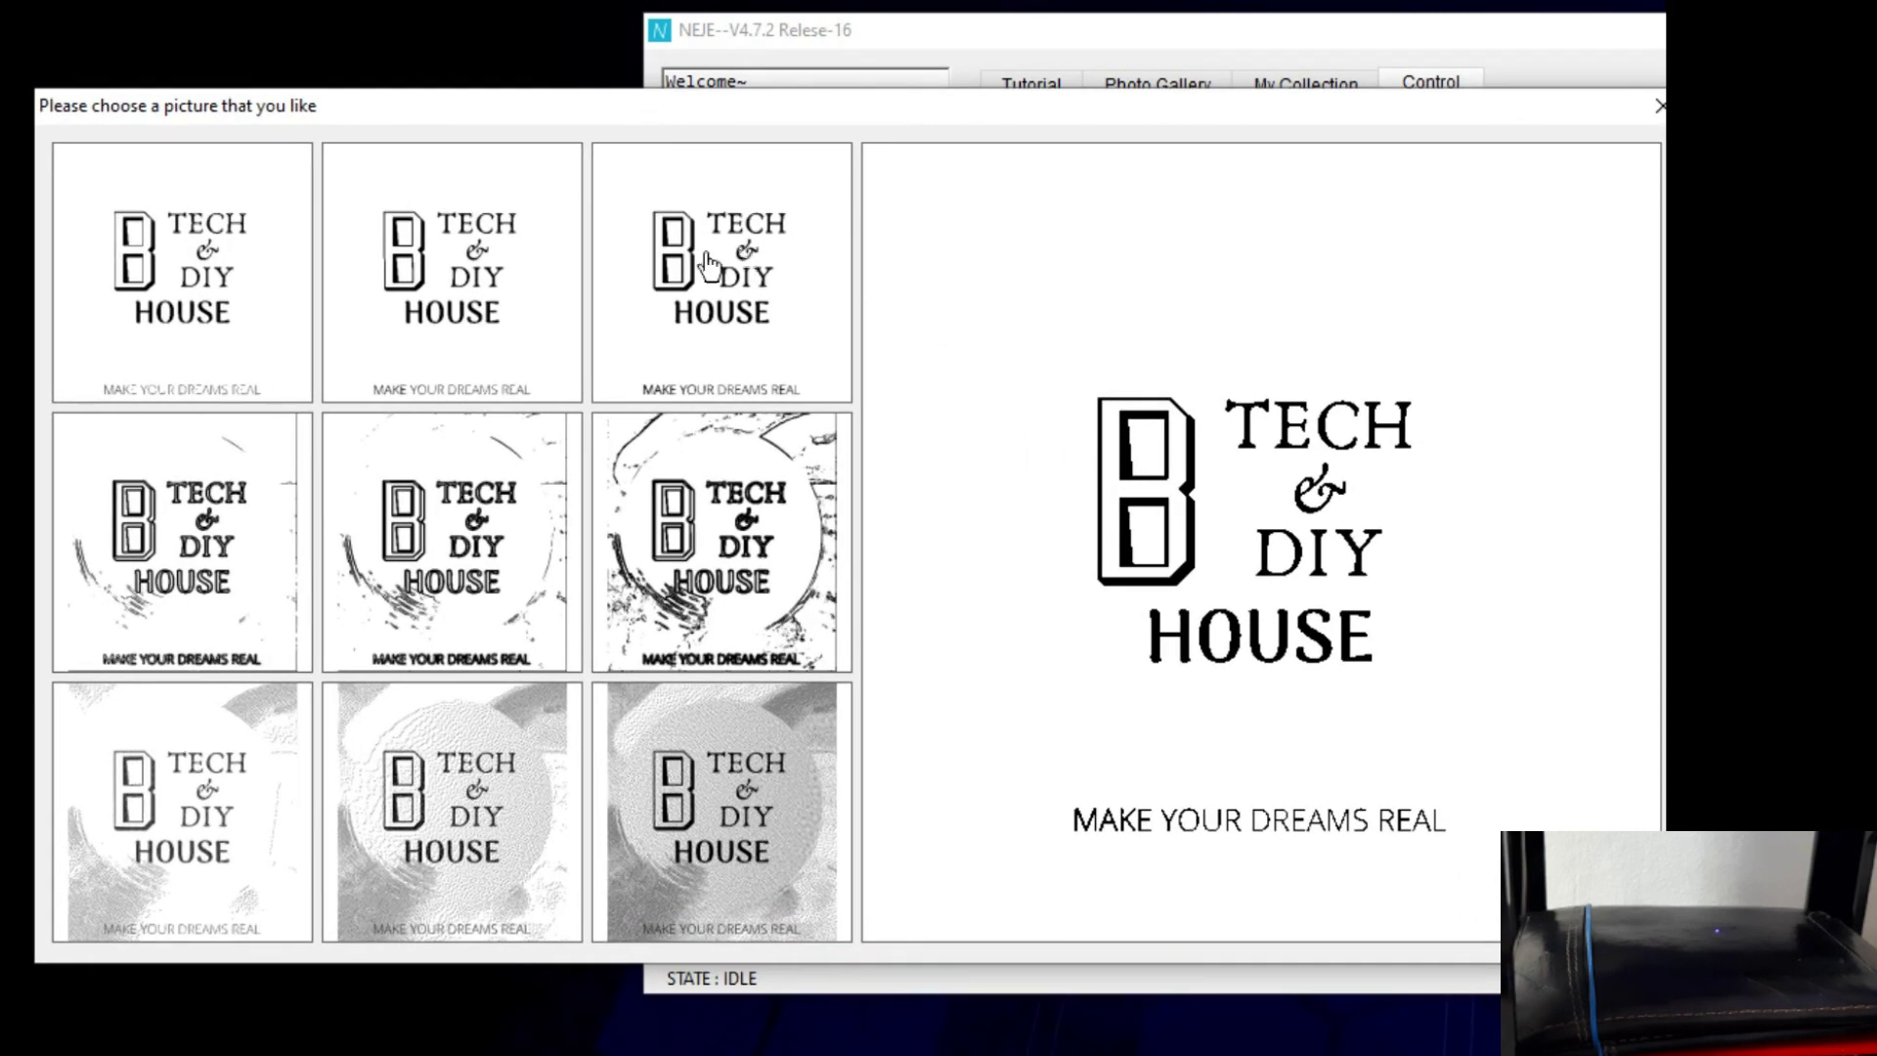
{"action": "left_click", "coordinate": [270, 541]}
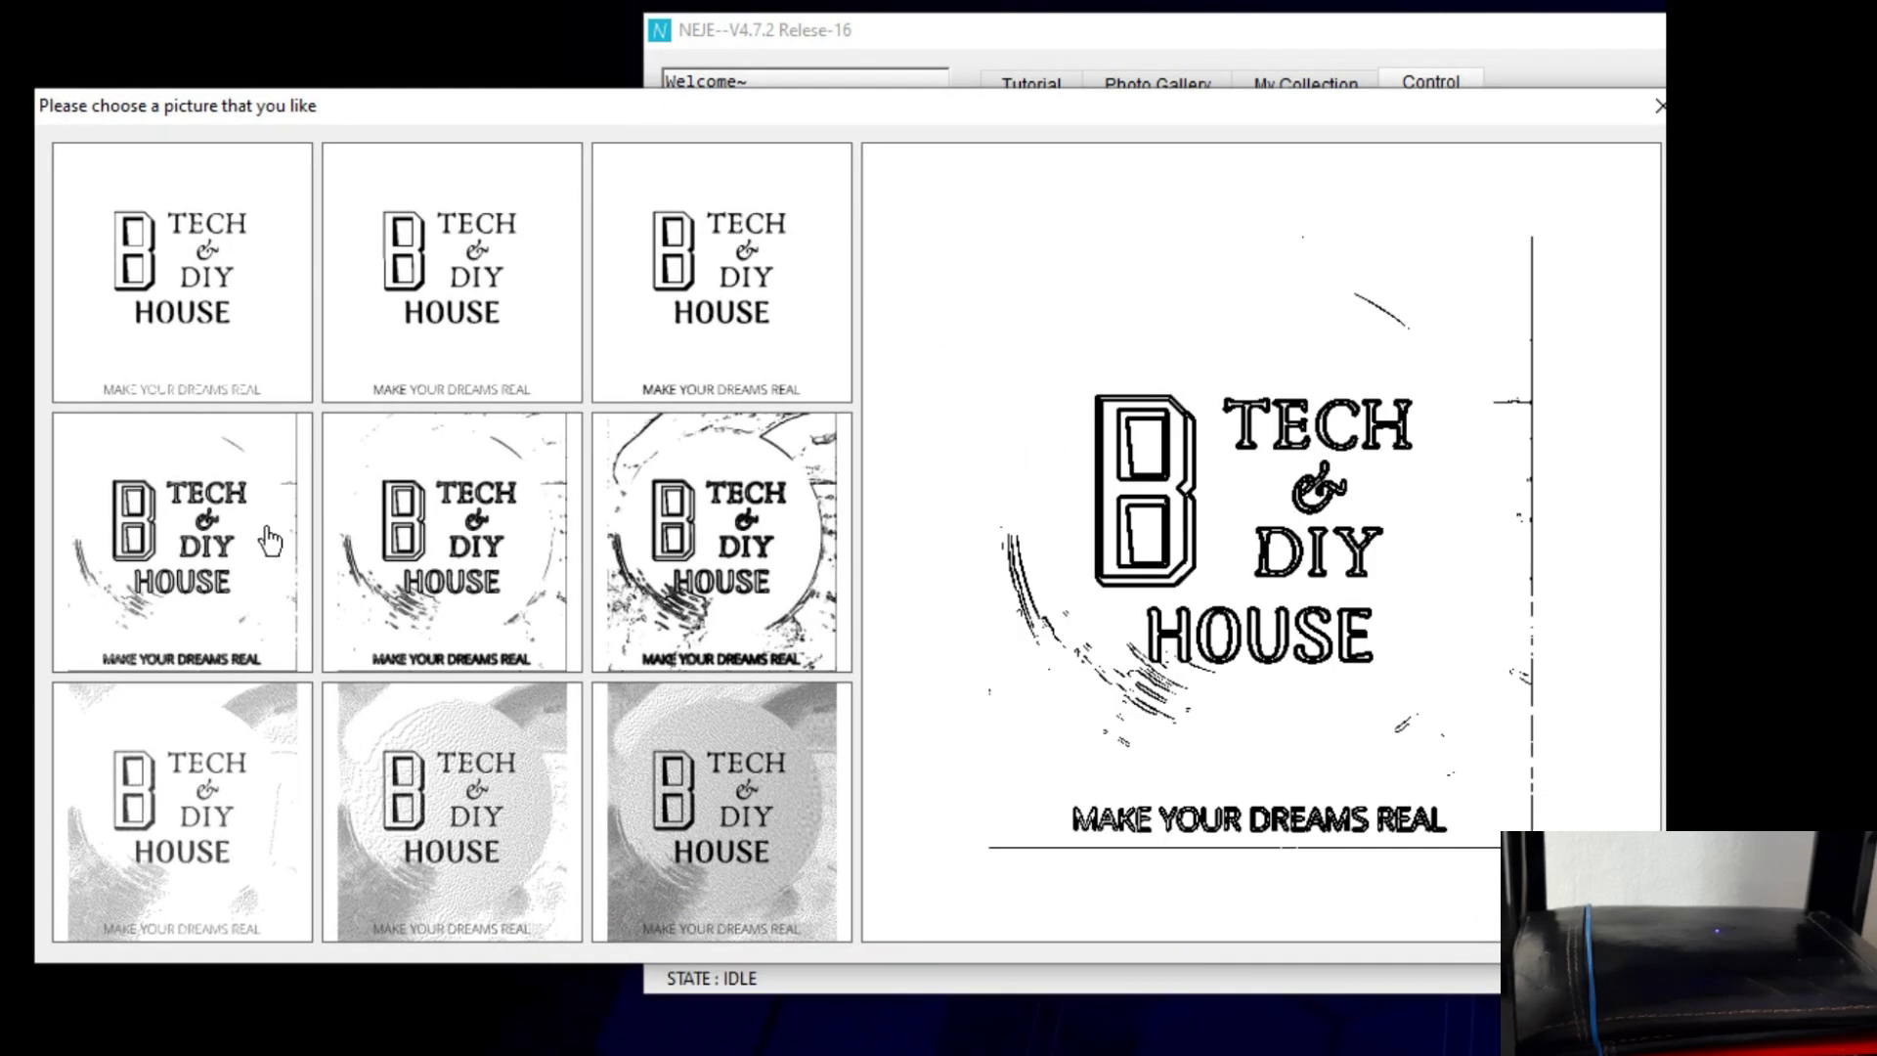
{"action": "left_click", "coordinate": [665, 564]}
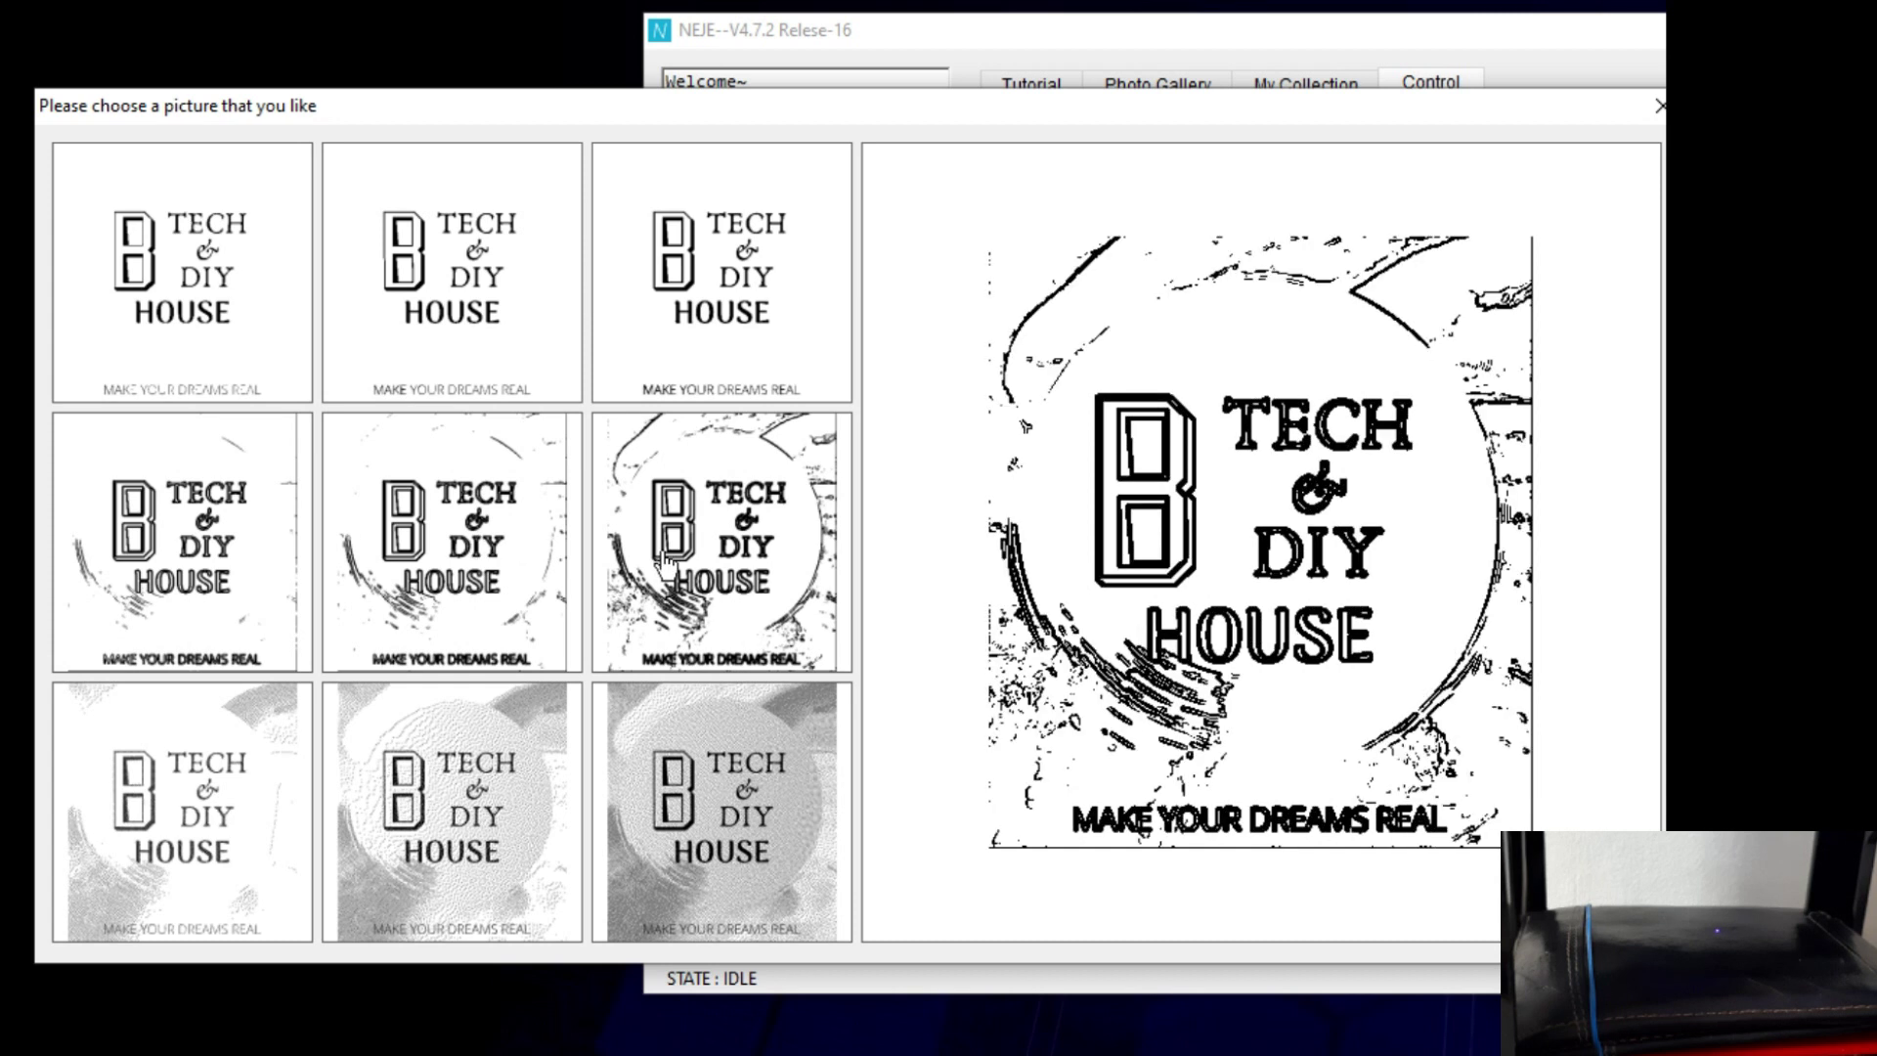
{"action": "left_click", "coordinate": [653, 777]}
{"action": "left_click", "coordinate": [410, 847]}
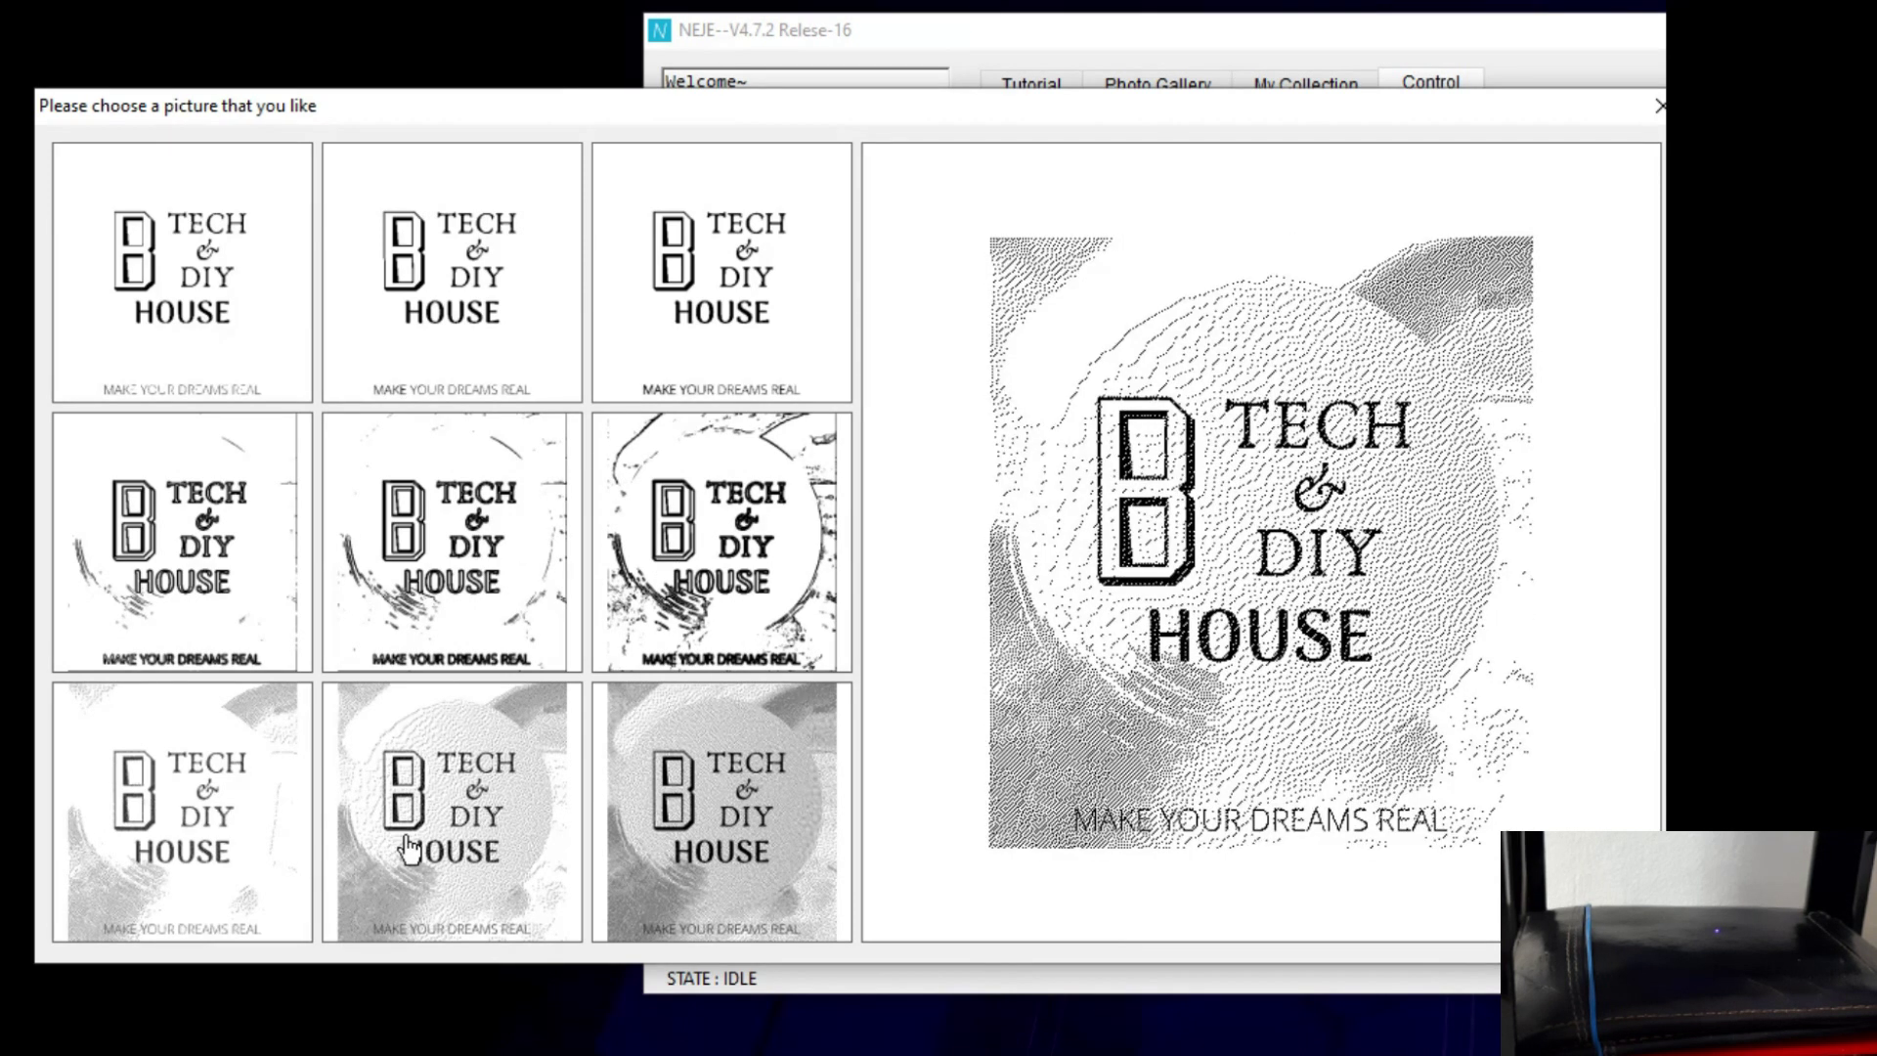
{"action": "left_click", "coordinate": [276, 851]}
Compare the black-and-white and outline filters, then choose the medium outline-traced version
{"action": "left_click", "coordinate": [231, 273]}
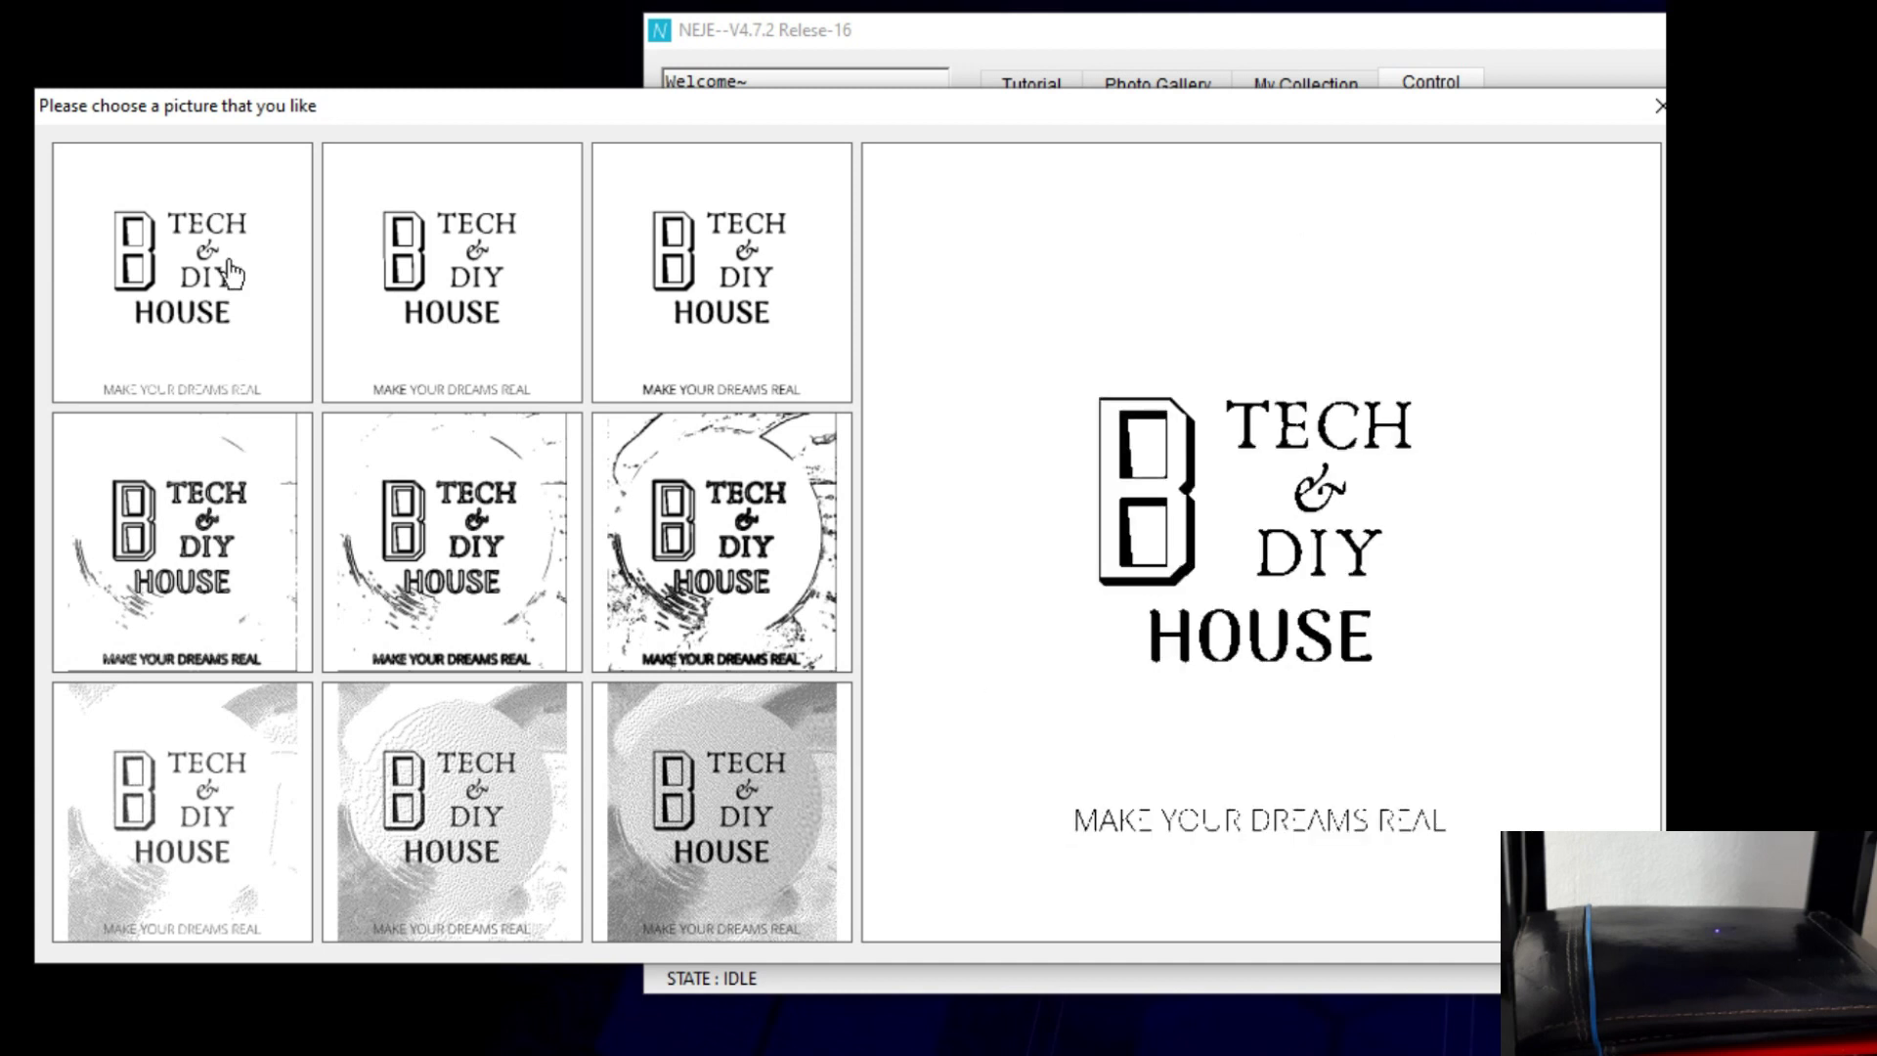
{"action": "left_click", "coordinate": [406, 315]}
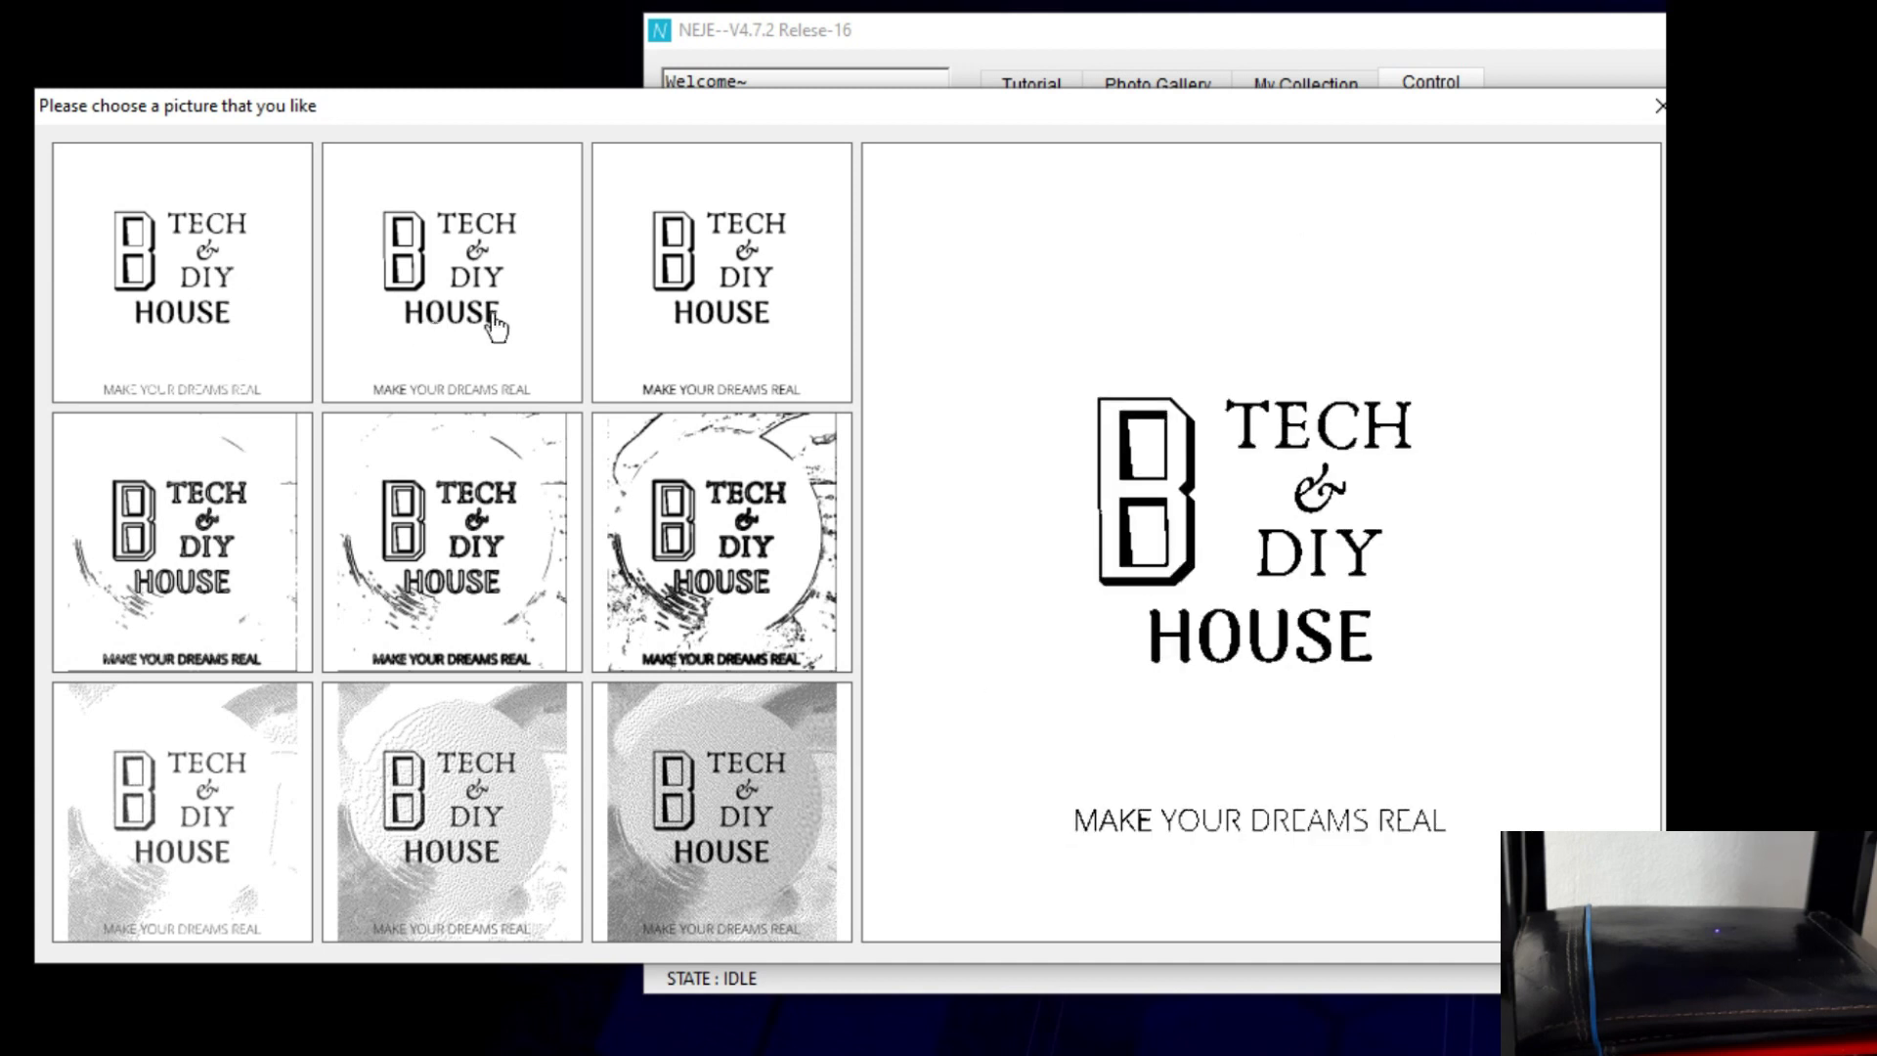
{"action": "left_click", "coordinate": [659, 336]}
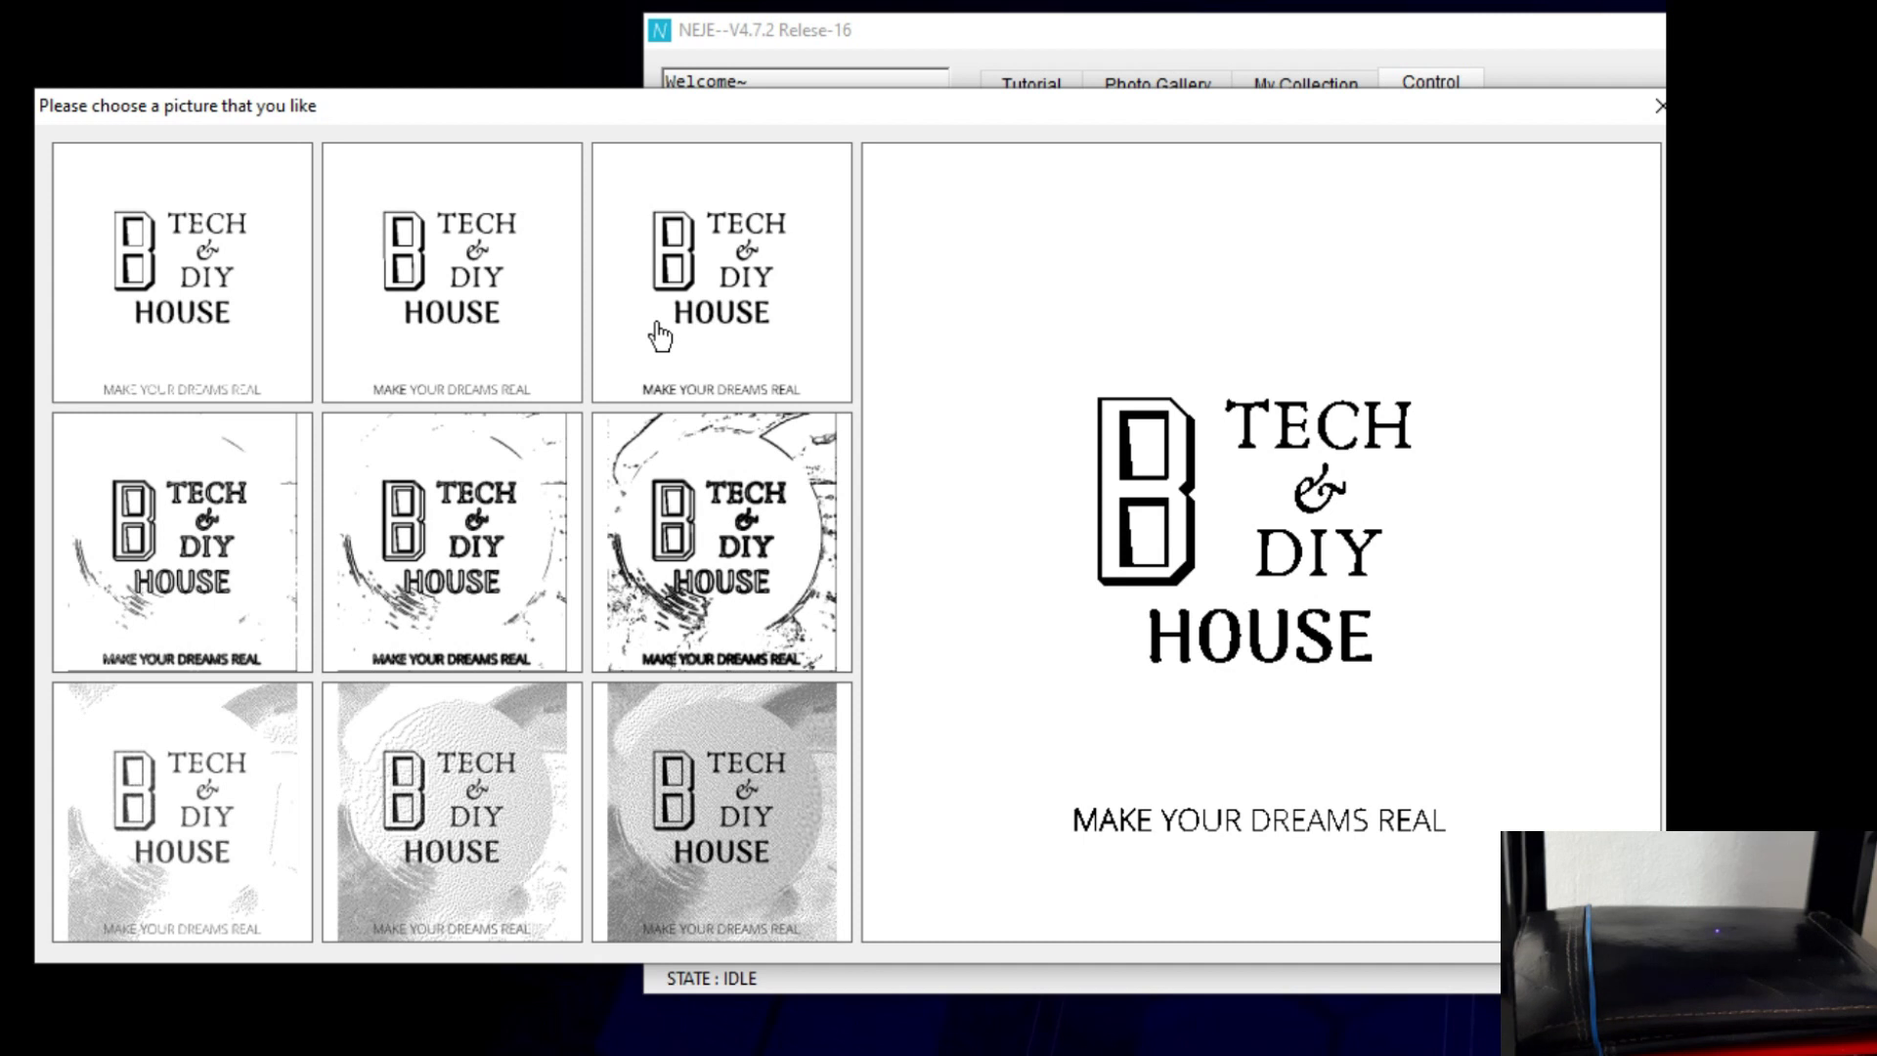
{"action": "left_click", "coordinate": [685, 518]}
{"action": "left_click", "coordinate": [440, 553]}
{"action": "left_click", "coordinate": [199, 574]}
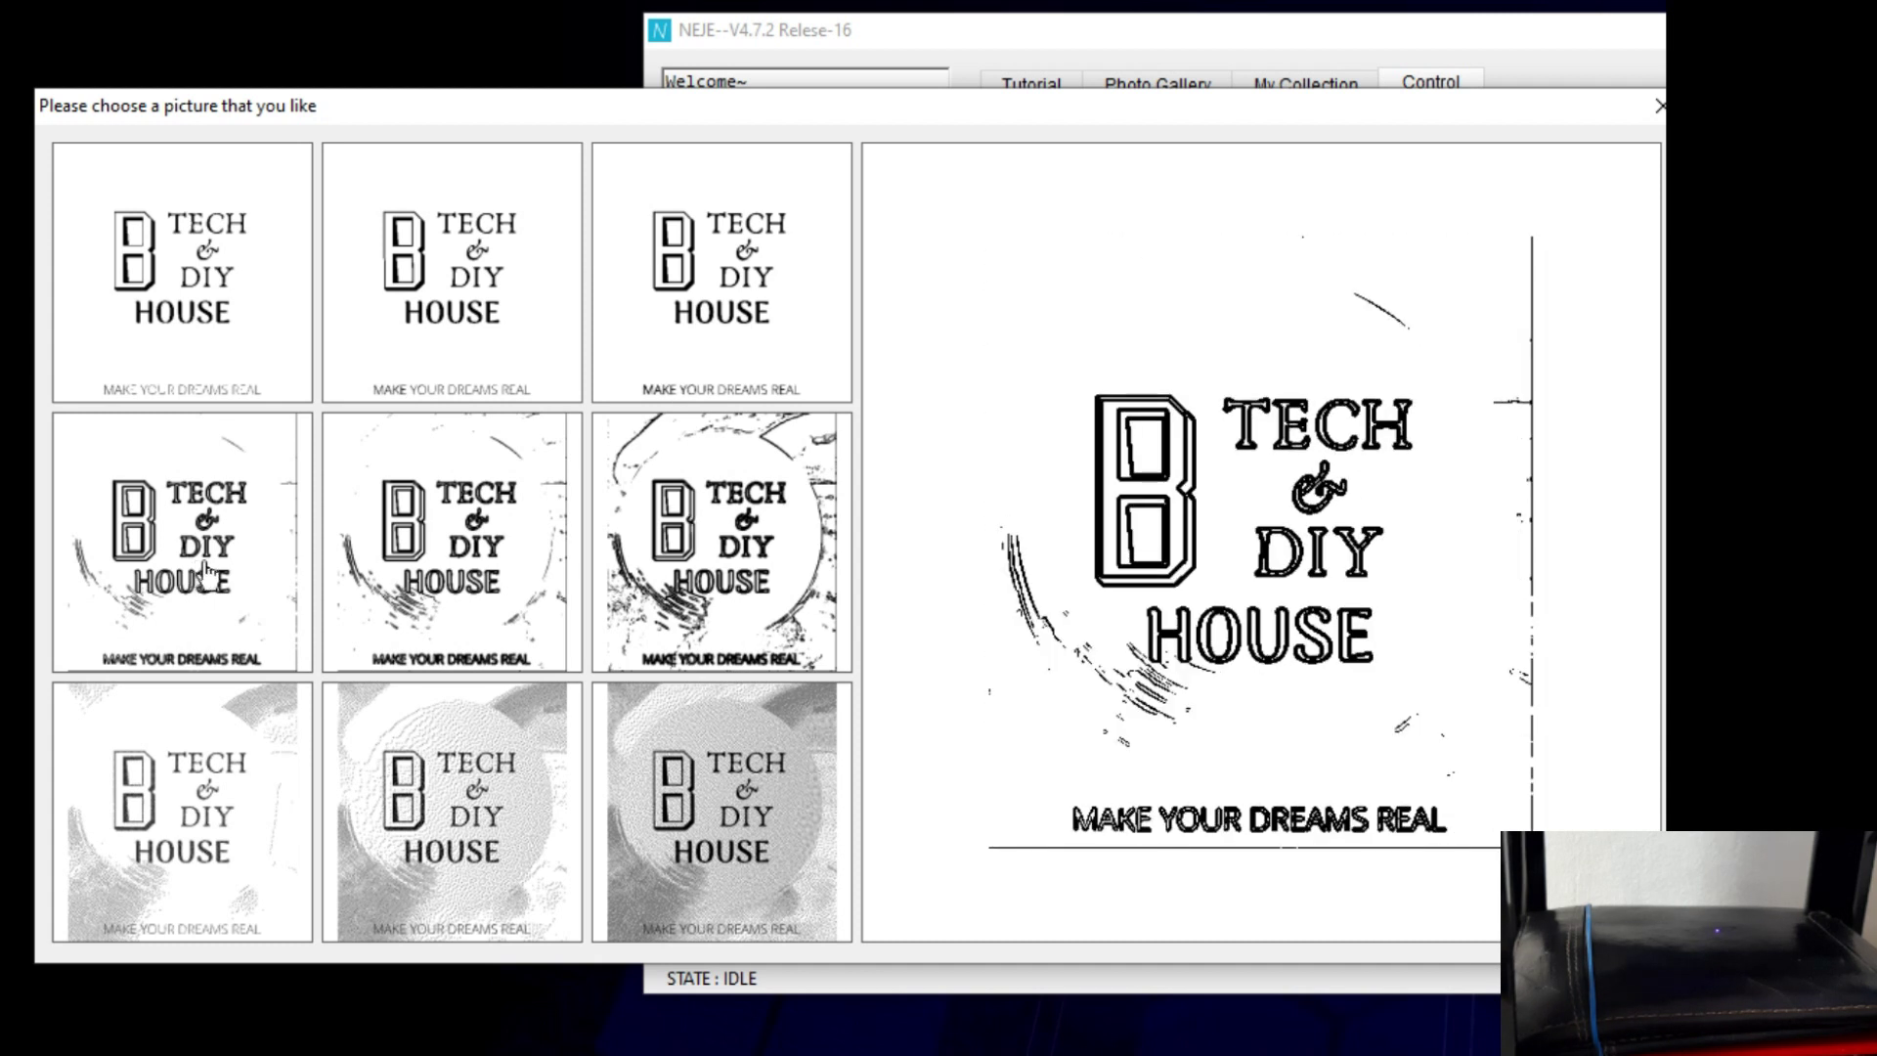
{"action": "left_click", "coordinate": [486, 574]}
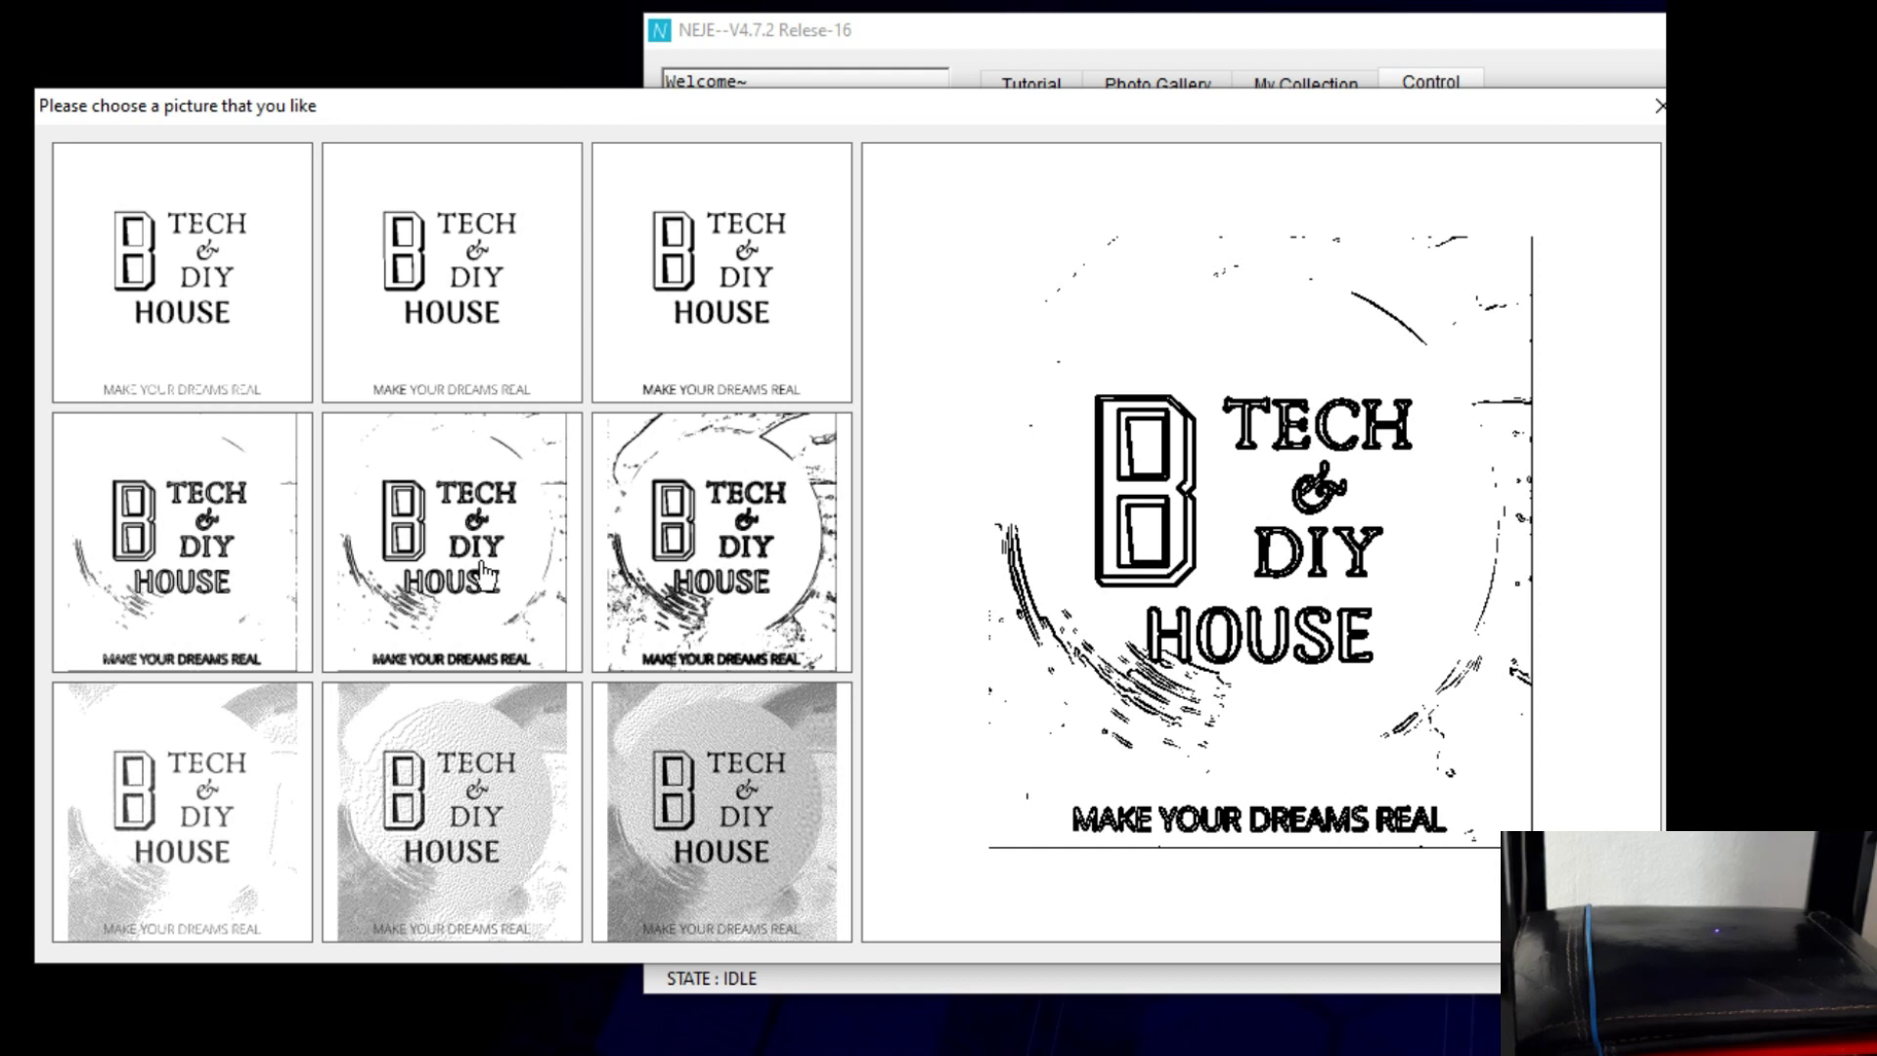
{"action": "double_click", "coordinate": [486, 574]}
{"action": "left_click_drag", "start_coordinate": [1065, 66], "coordinate": [472, 101]}
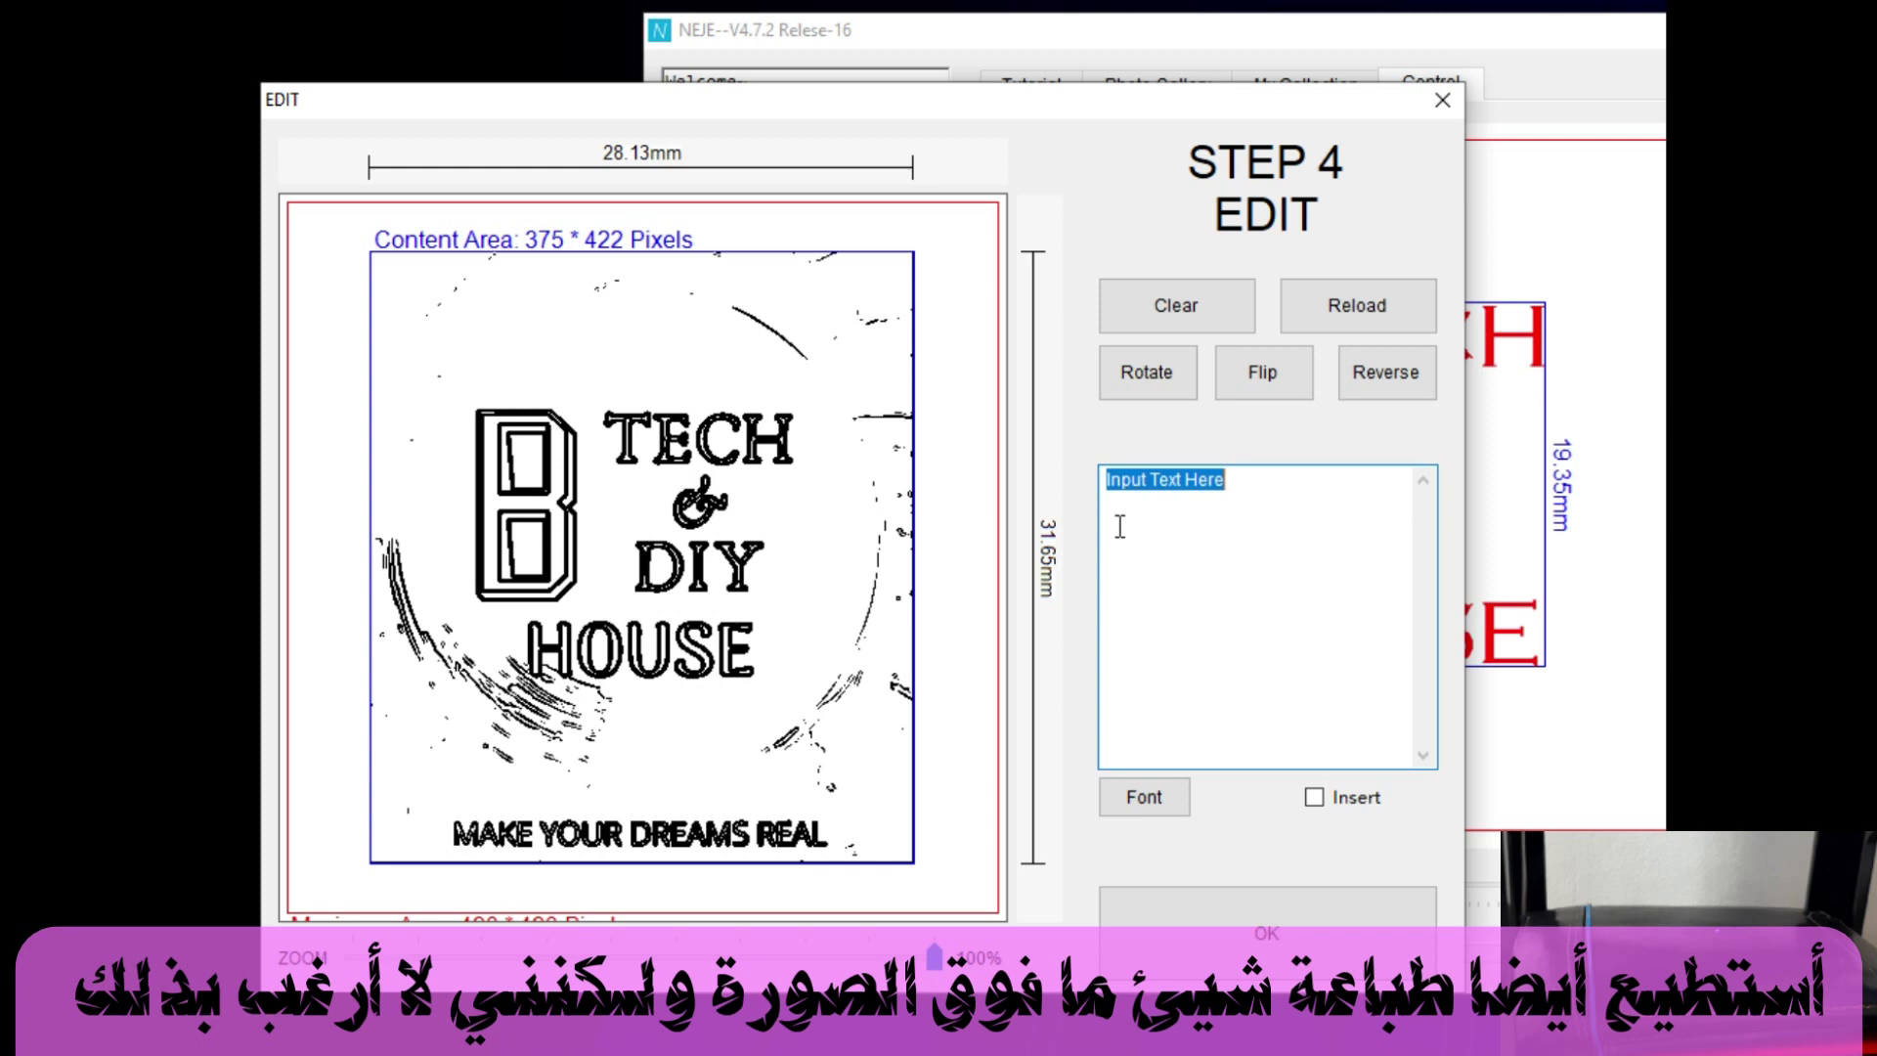
Rotate the traced logo 90 degrees, nudge it slightly left, and place it at 31.65 × 28.13 mm
{"action": "type", "text": "B TECH       &    DIY HOUSE"}
{"action": "left_click", "coordinate": [1314, 797]}
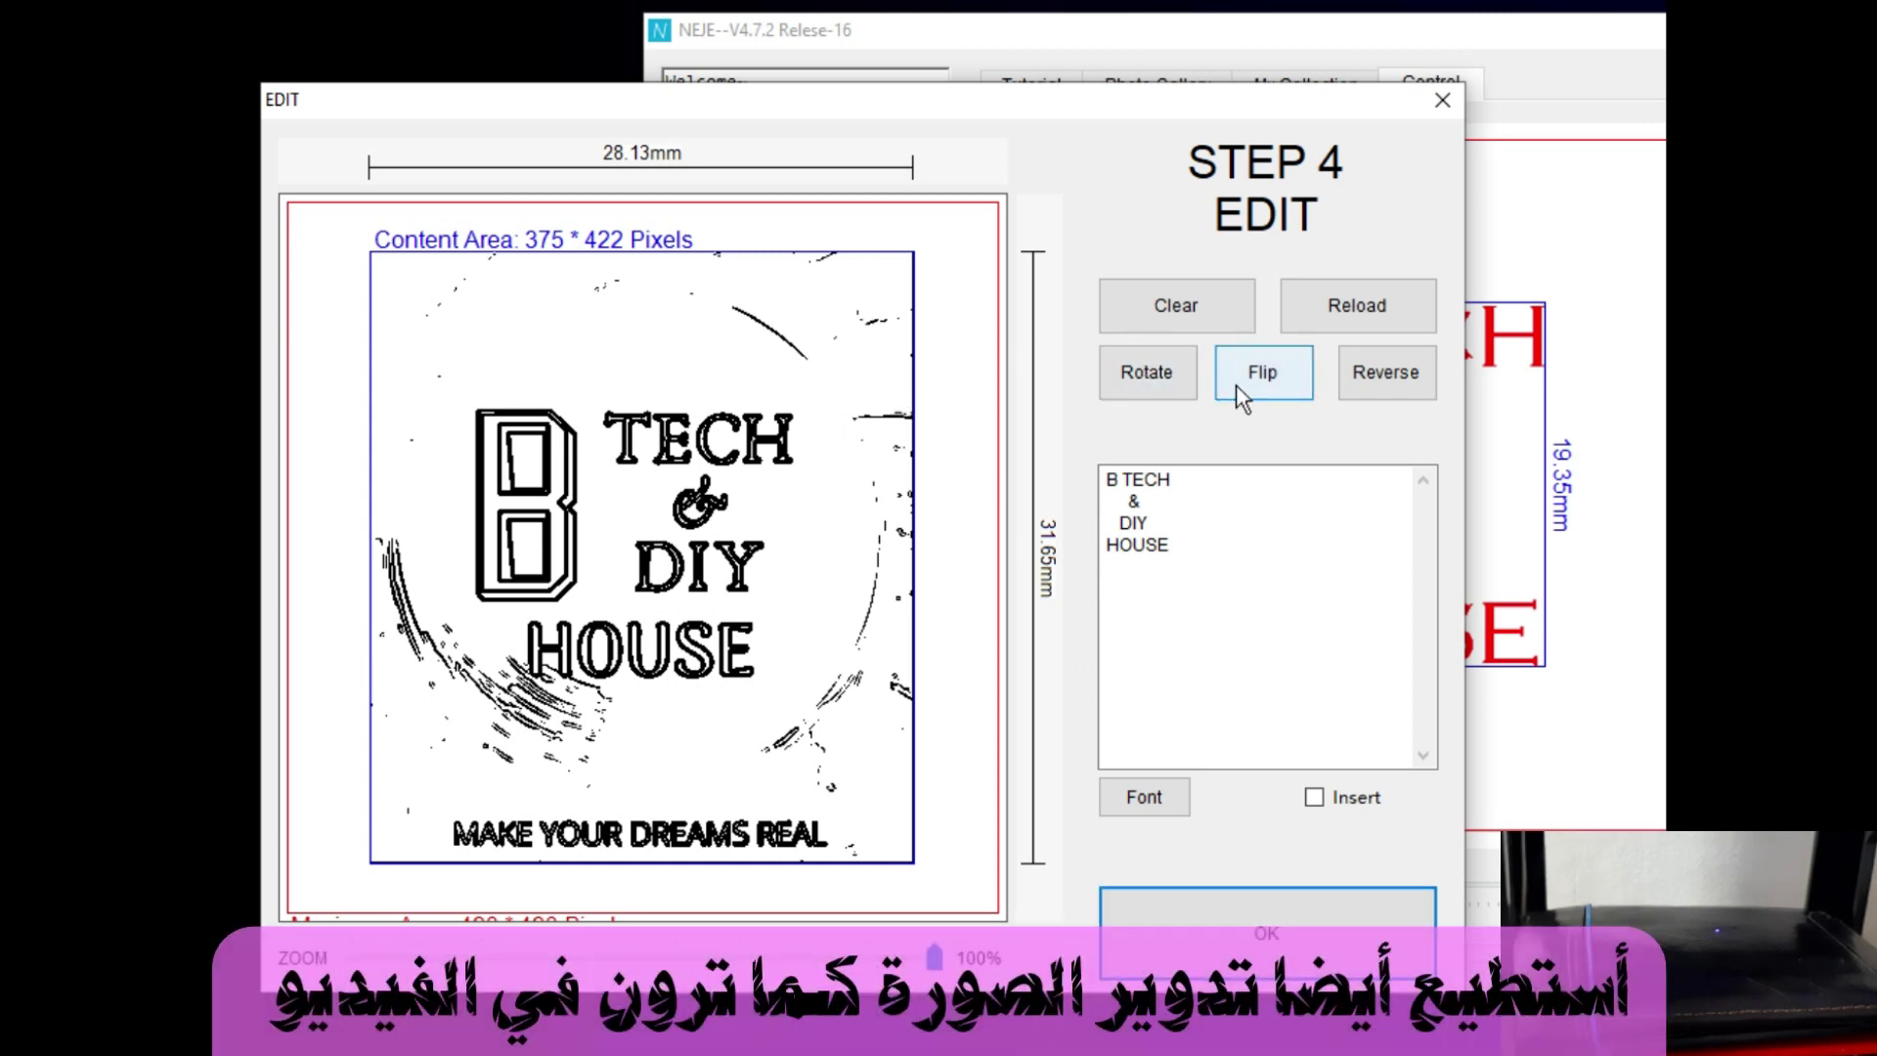
{"action": "left_click", "coordinate": [1160, 384]}
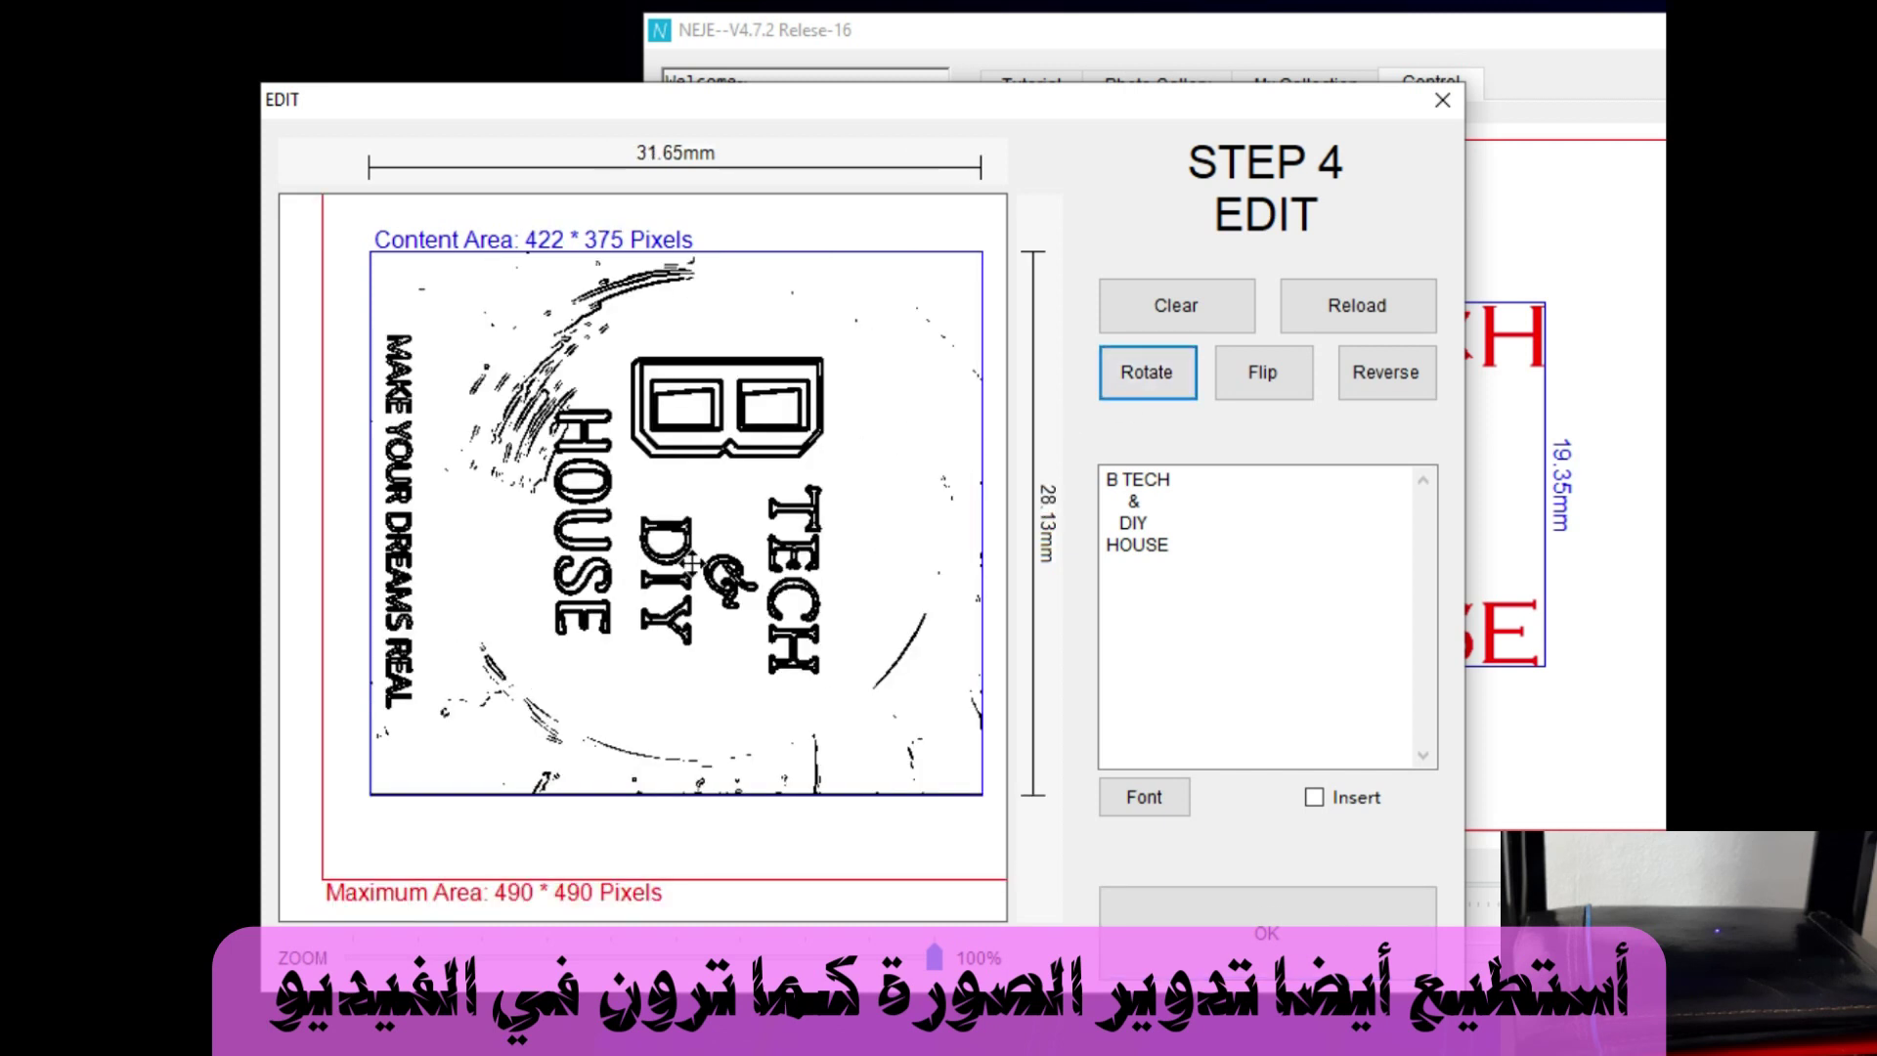
{"action": "left_click_drag", "start_coordinate": [678, 572], "coordinate": [675, 574]}
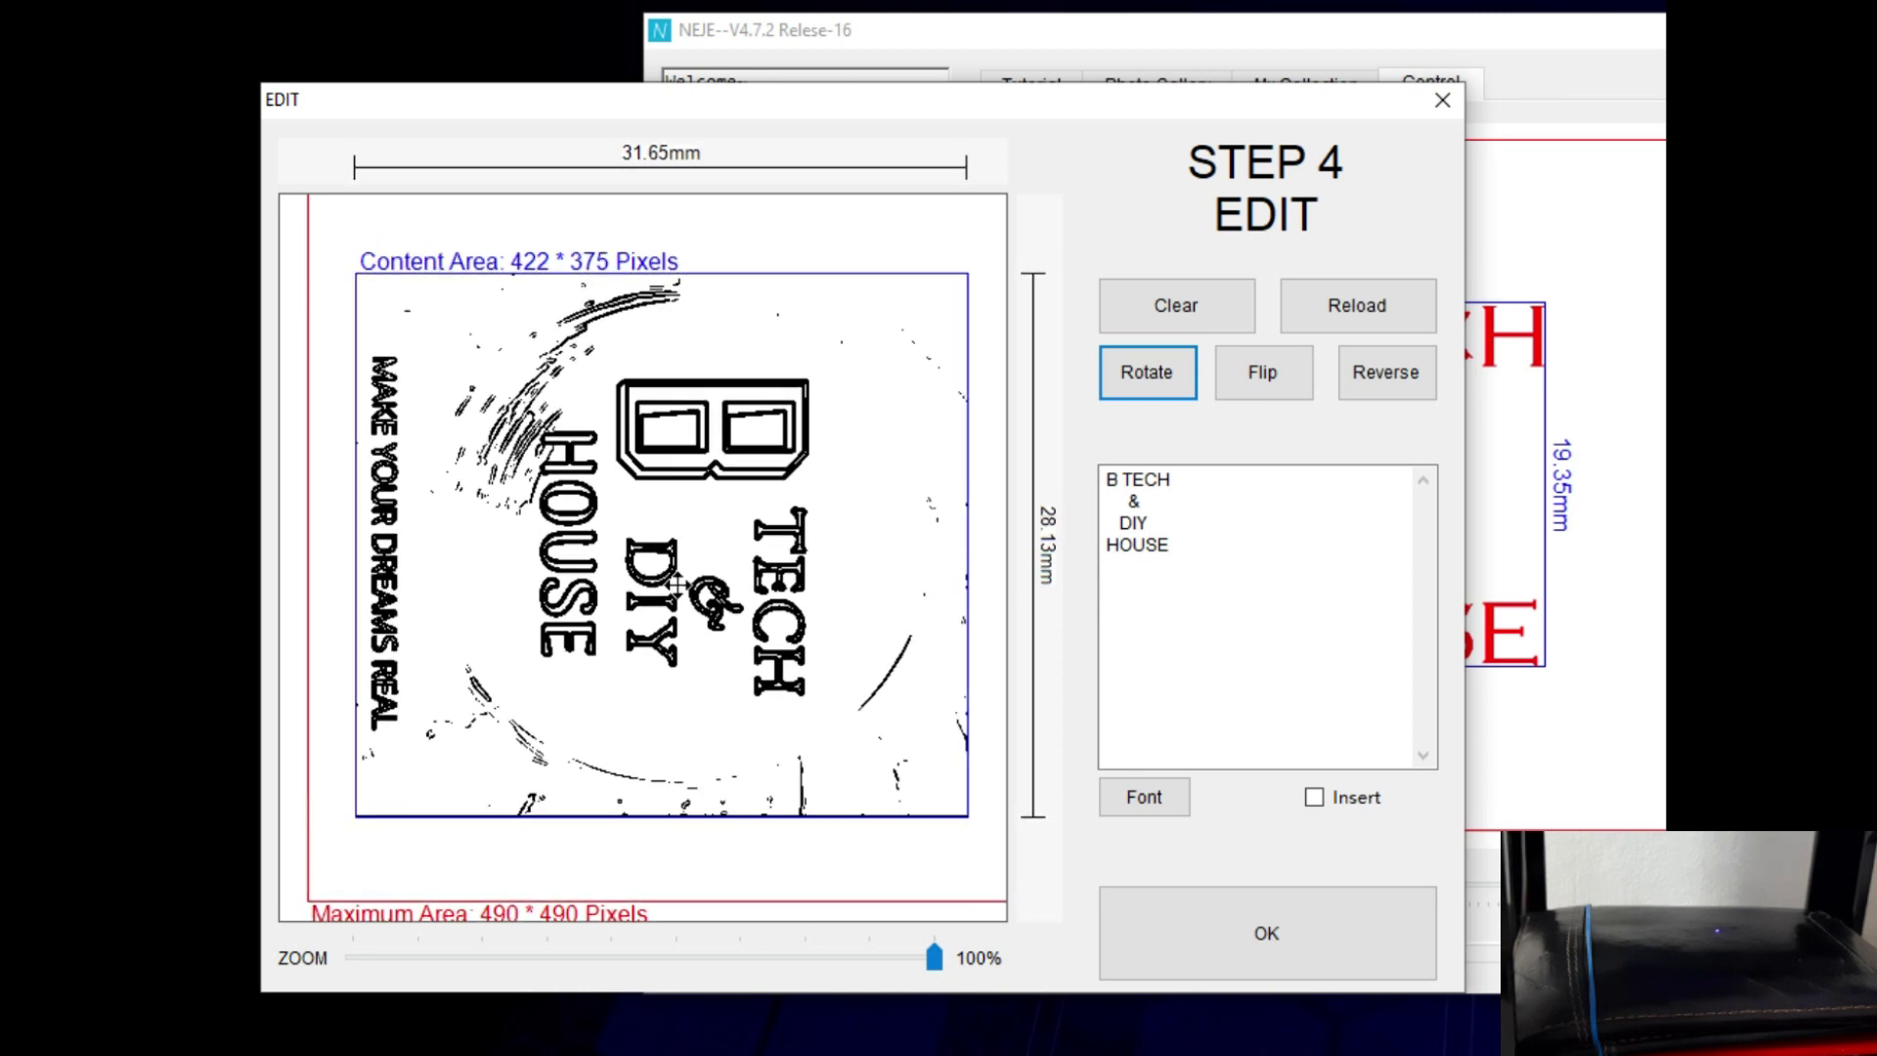
{"action": "left_click_drag", "start_coordinate": [676, 580], "coordinate": [672, 578]}
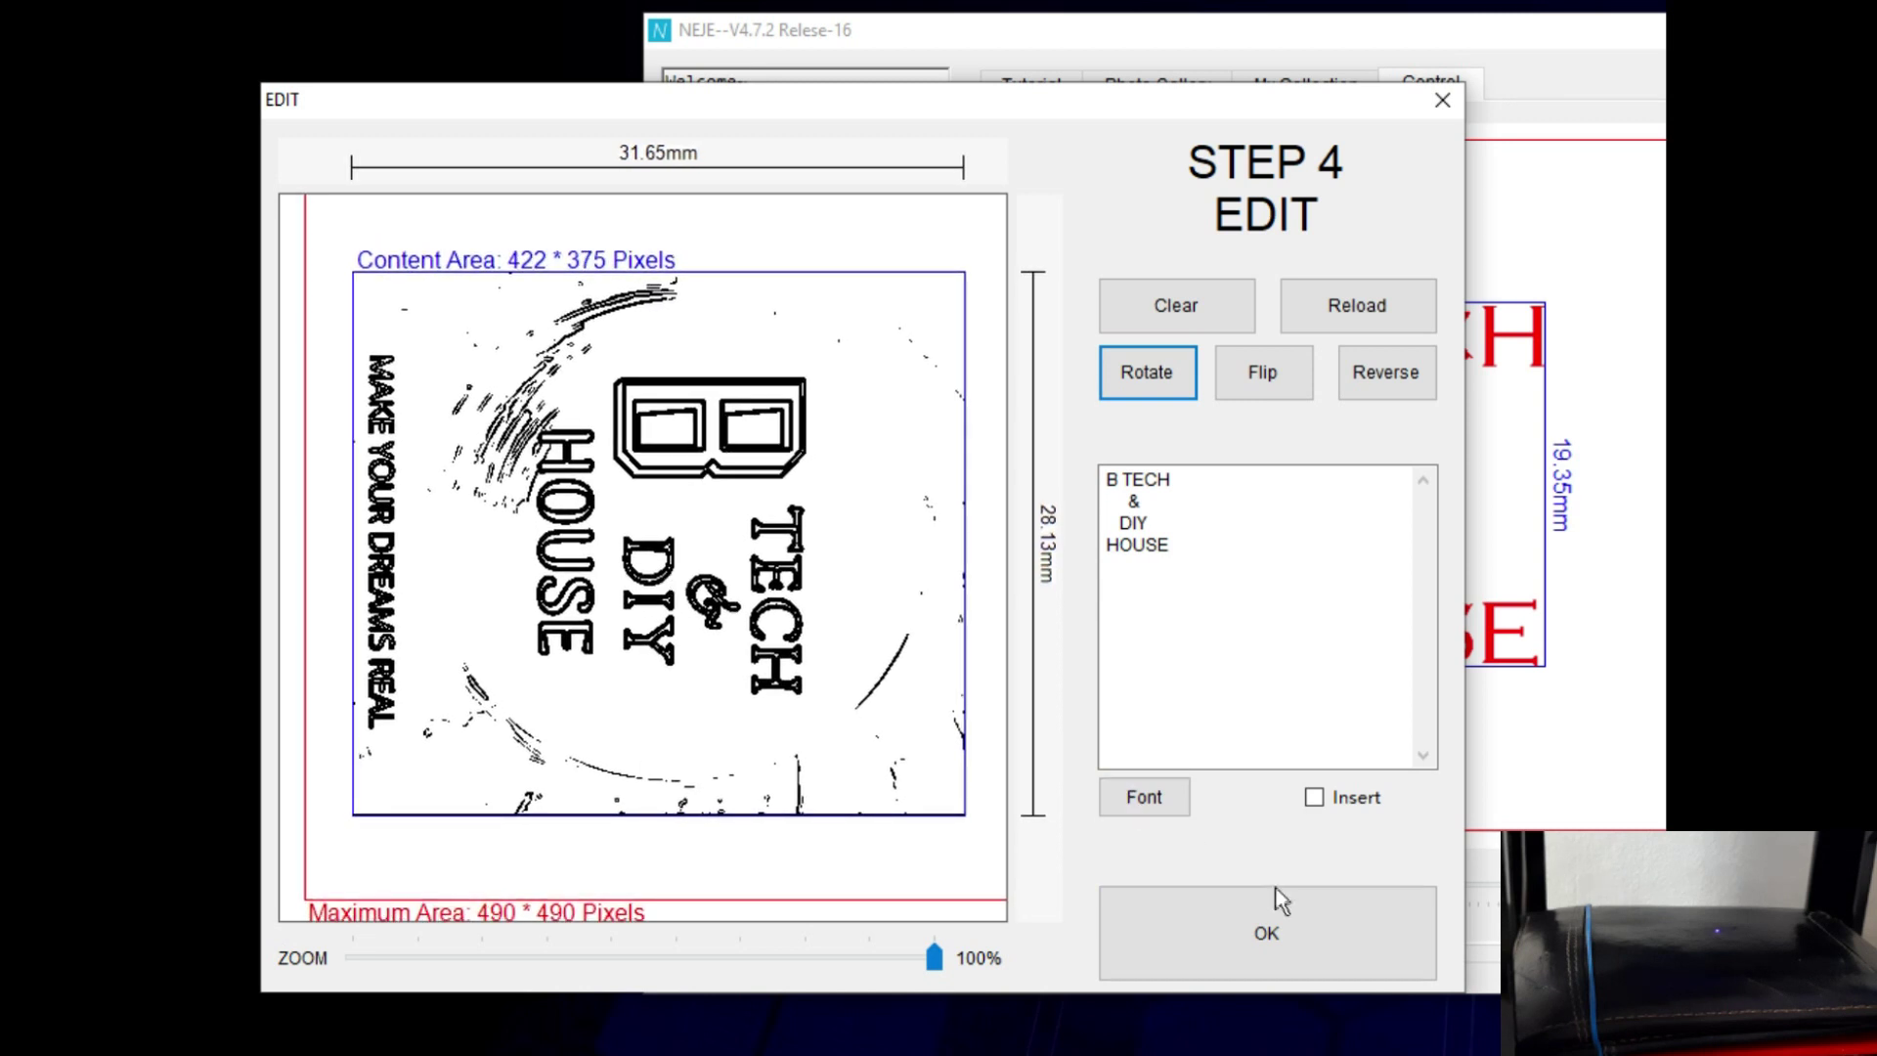
{"action": "left_click", "coordinate": [1289, 934]}
{"action": "left_click_drag", "start_coordinate": [1312, 33], "coordinate": [704, 51]}
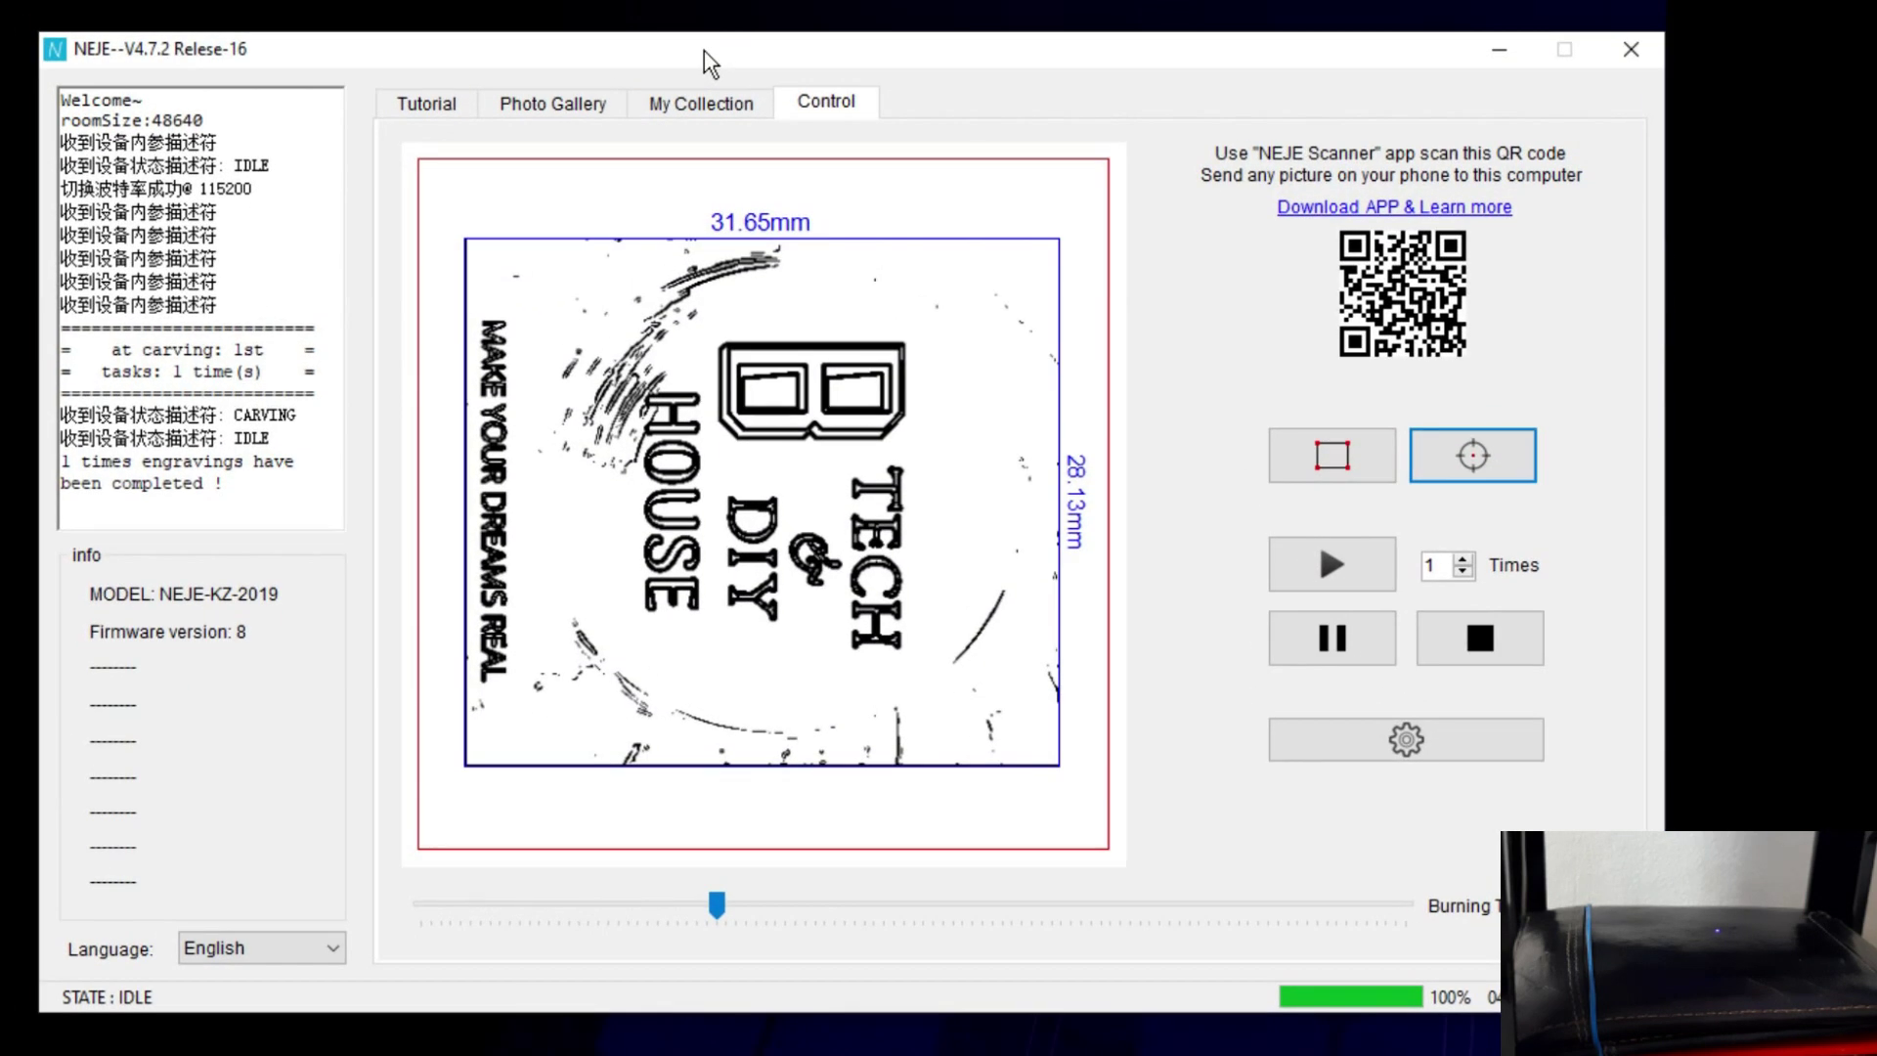
{"action": "left_click", "coordinate": [1441, 456]}
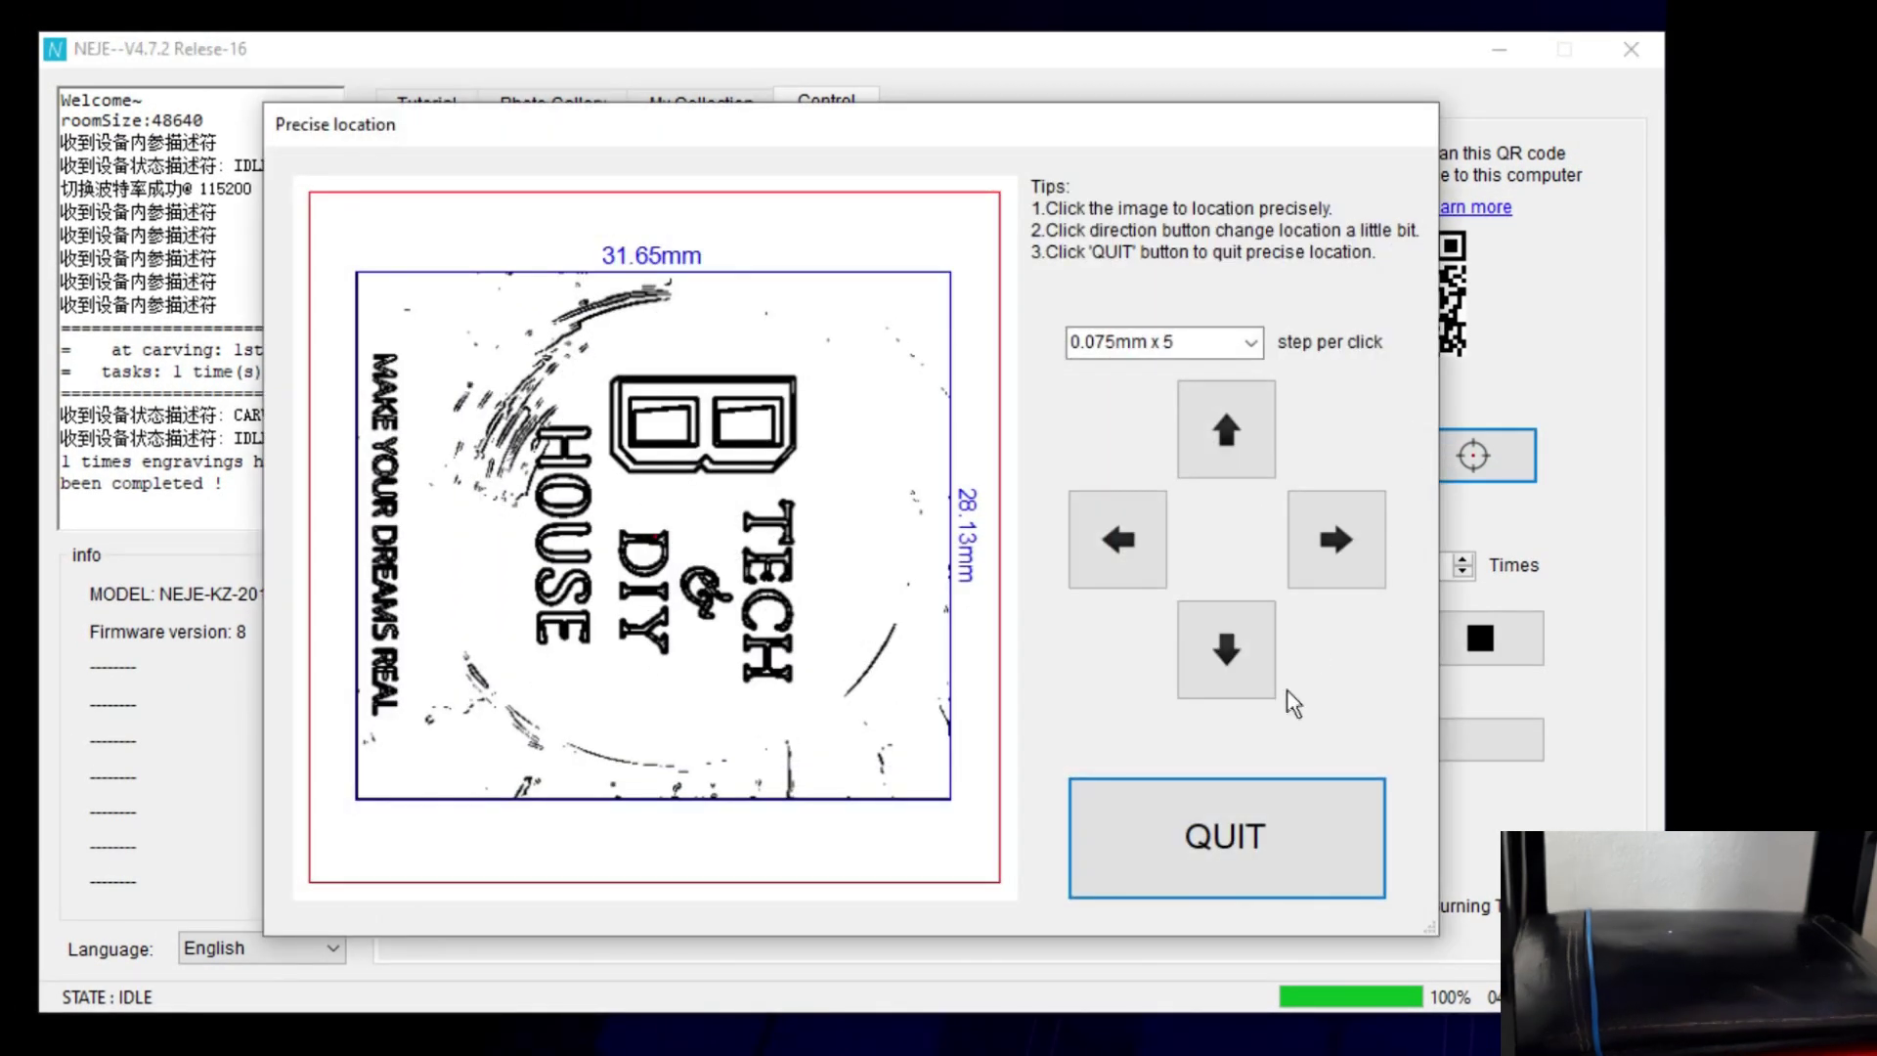
{"action": "left_click", "coordinate": [1234, 838]}
{"action": "left_click", "coordinate": [1336, 460]}
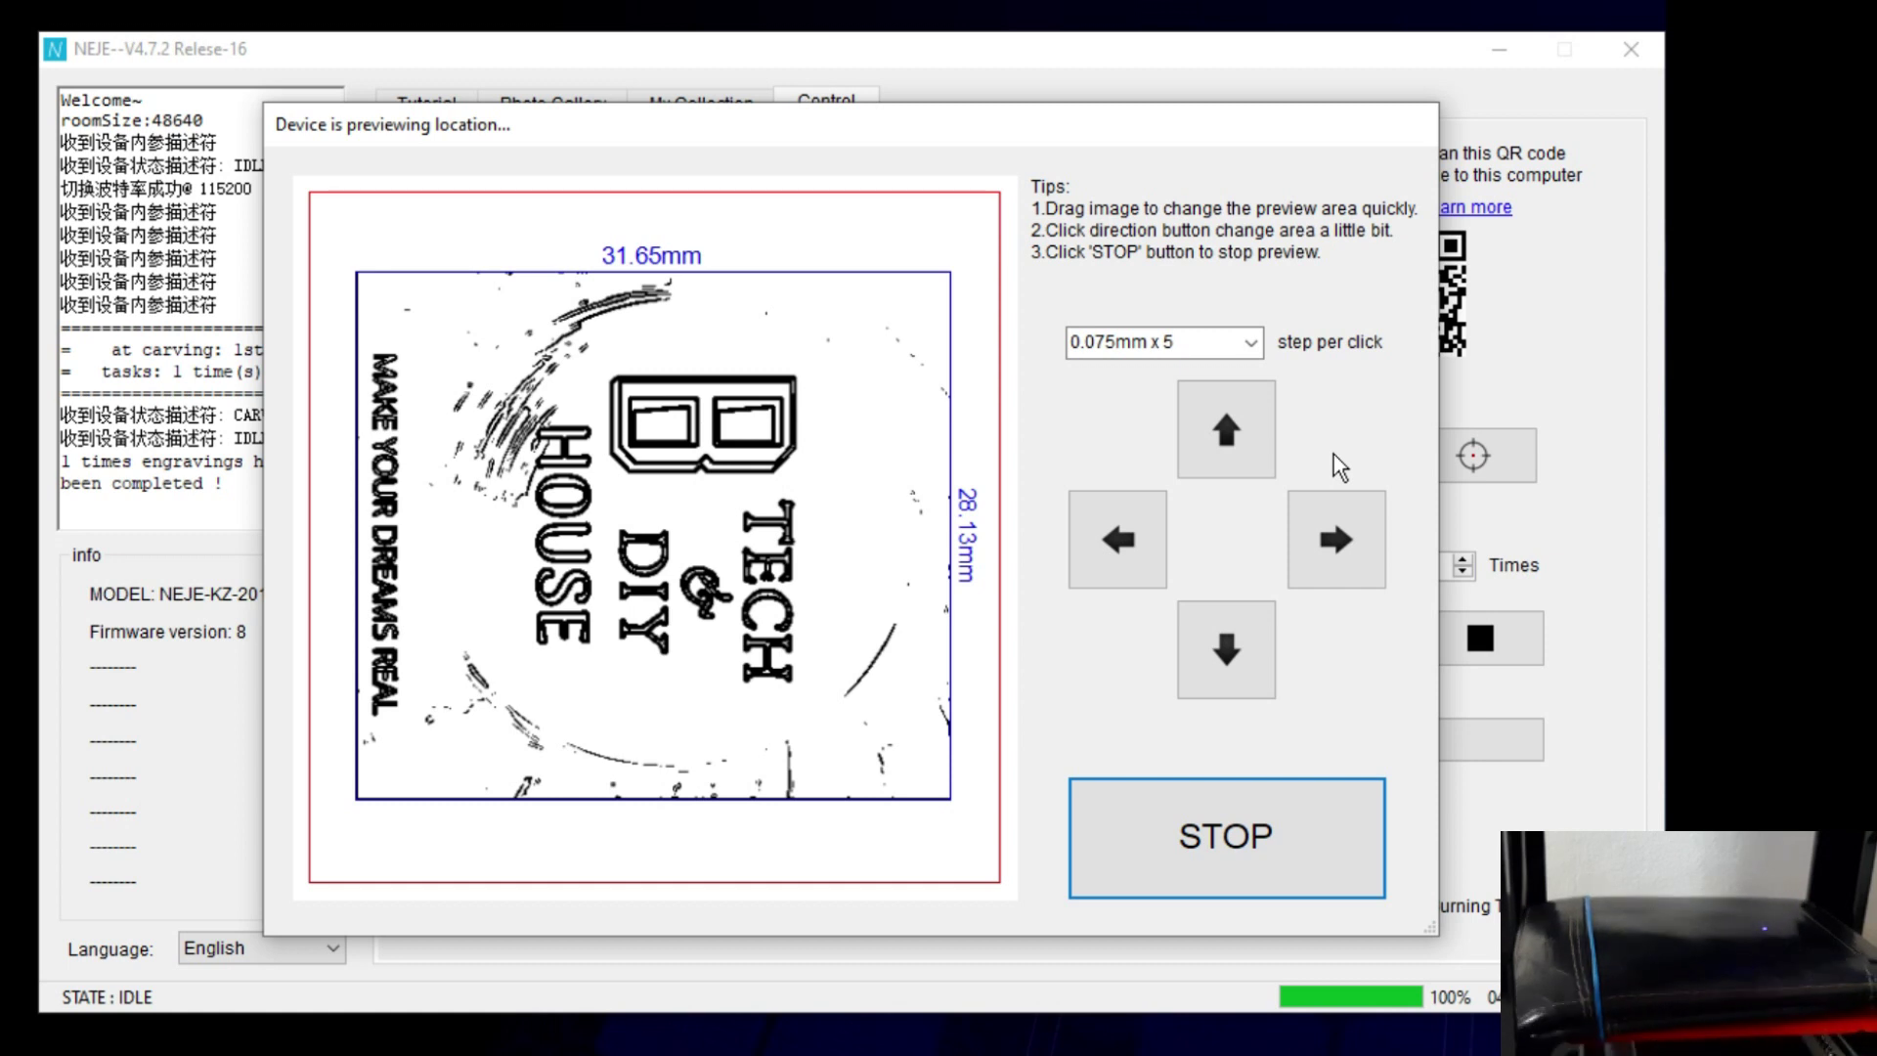
{"action": "left_click", "coordinate": [1242, 790]}
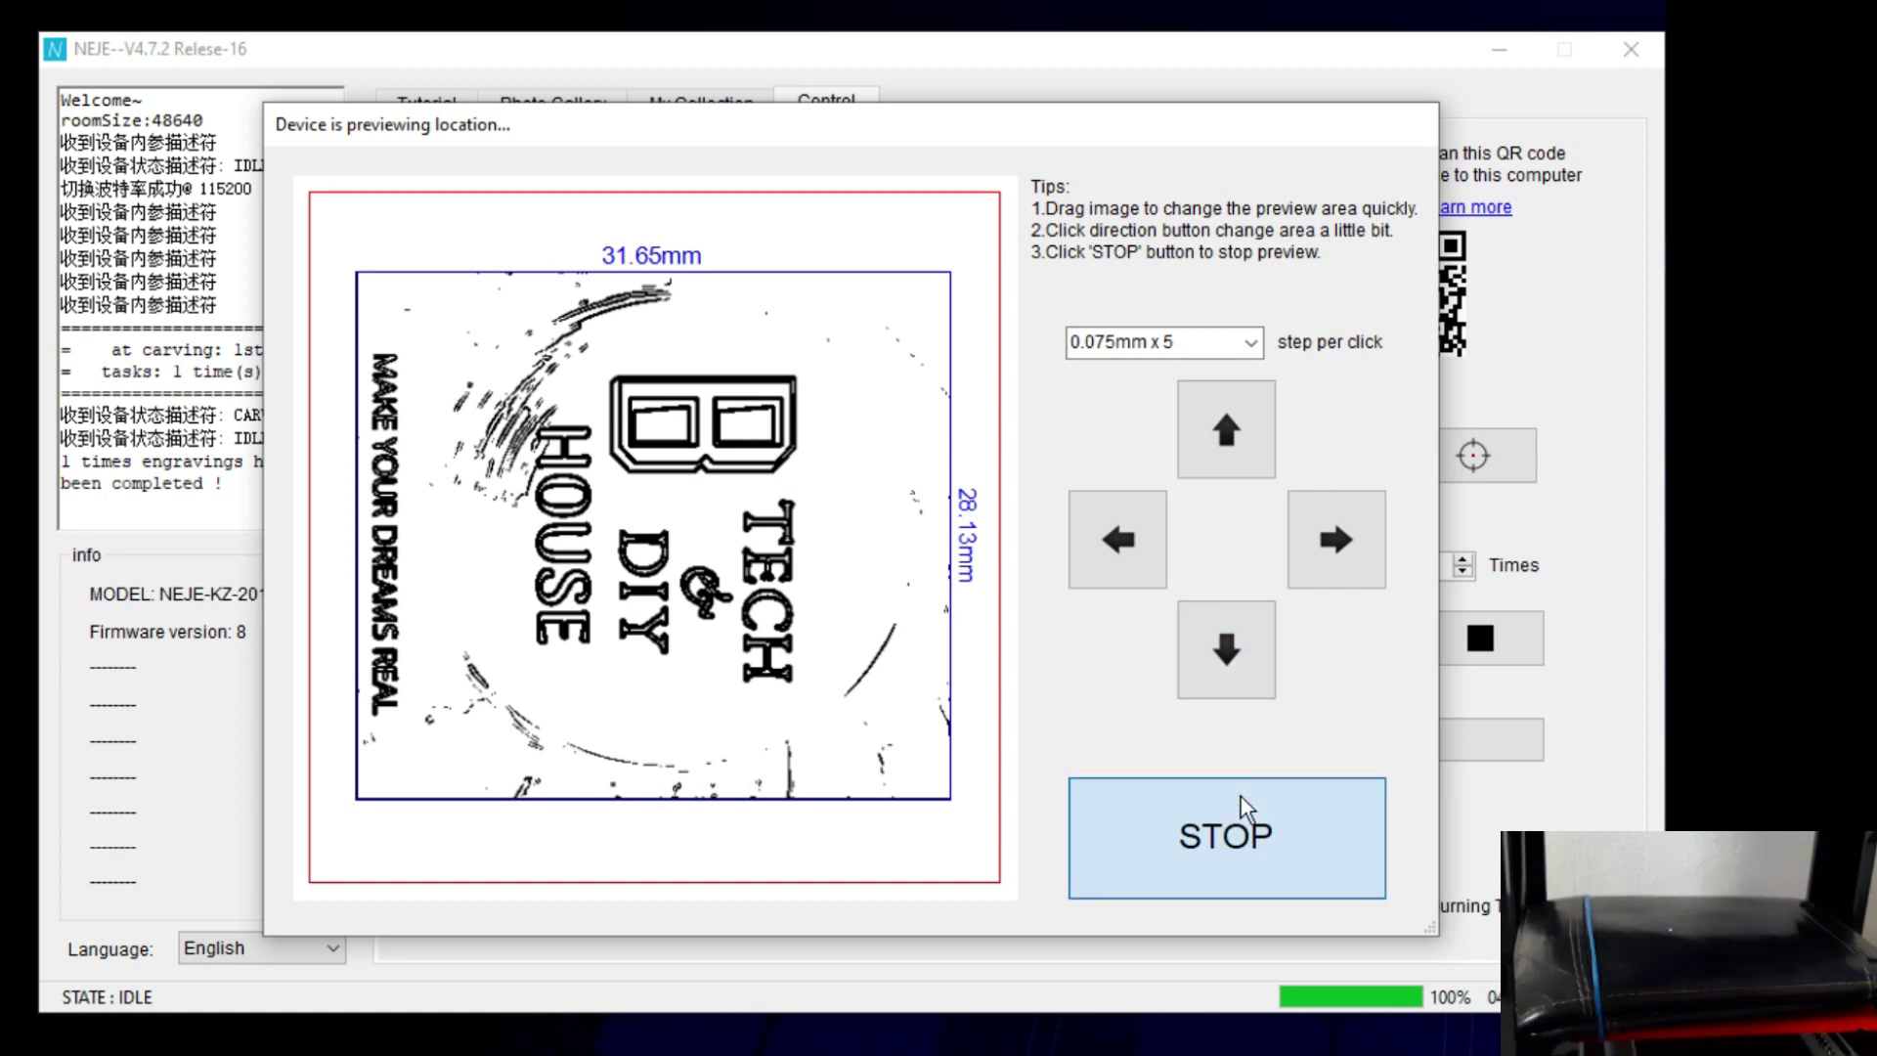